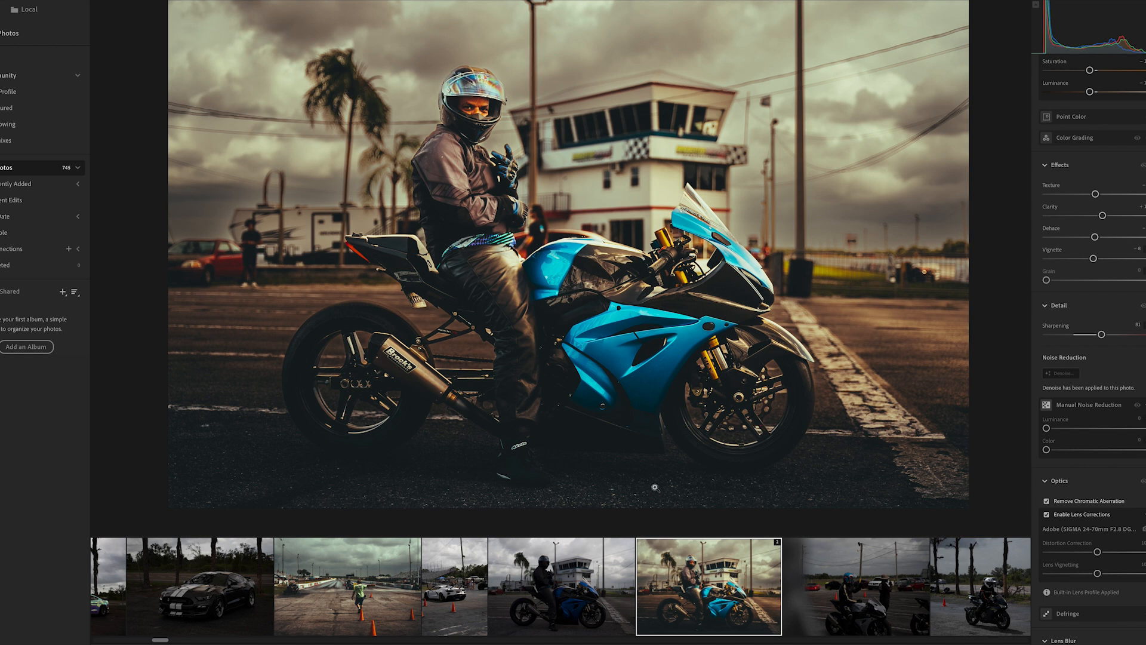
Compare the unedited and edited motorcycle photos, and view the edited drag-strip photo with the event staff member
left_click(551, 591)
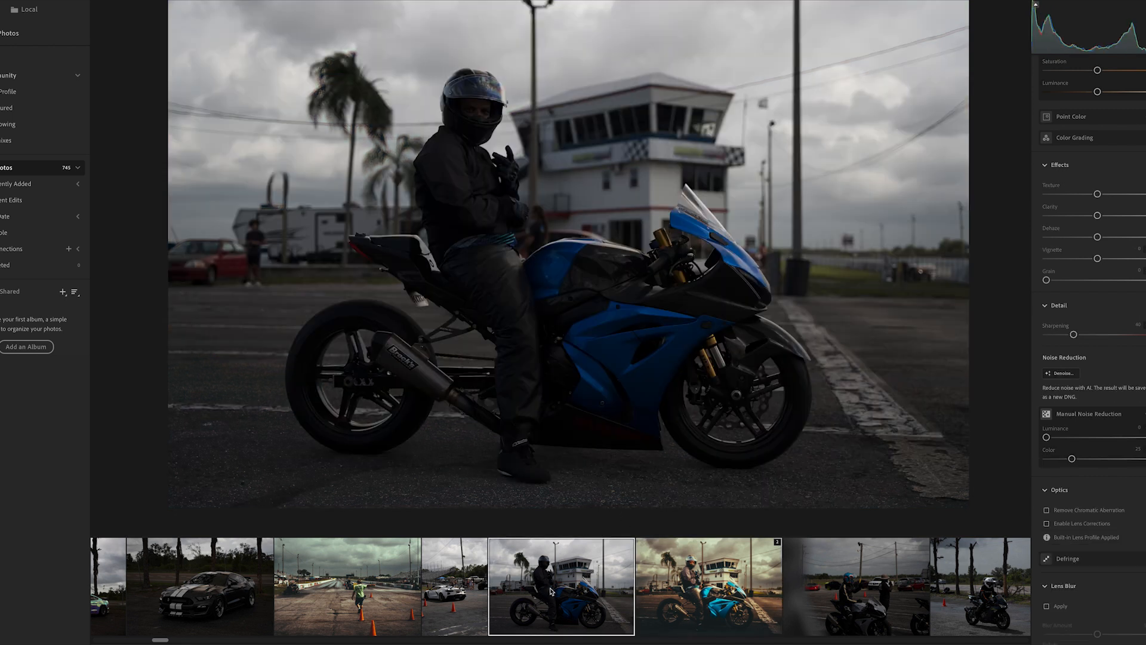
left_click(676, 591)
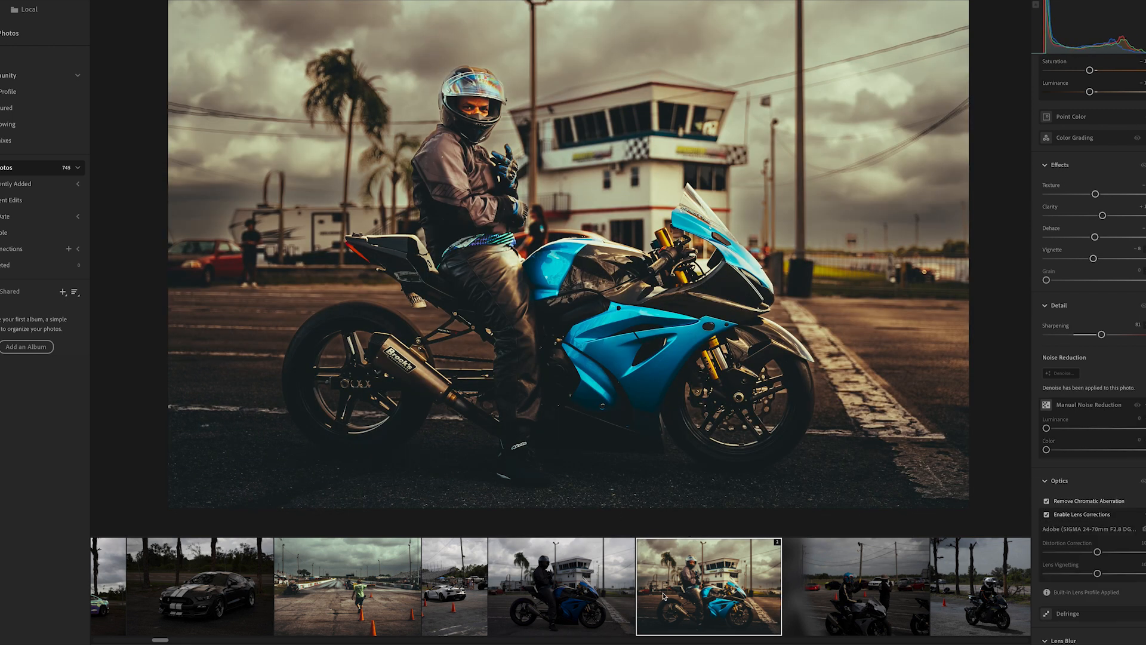
left_click(600, 569)
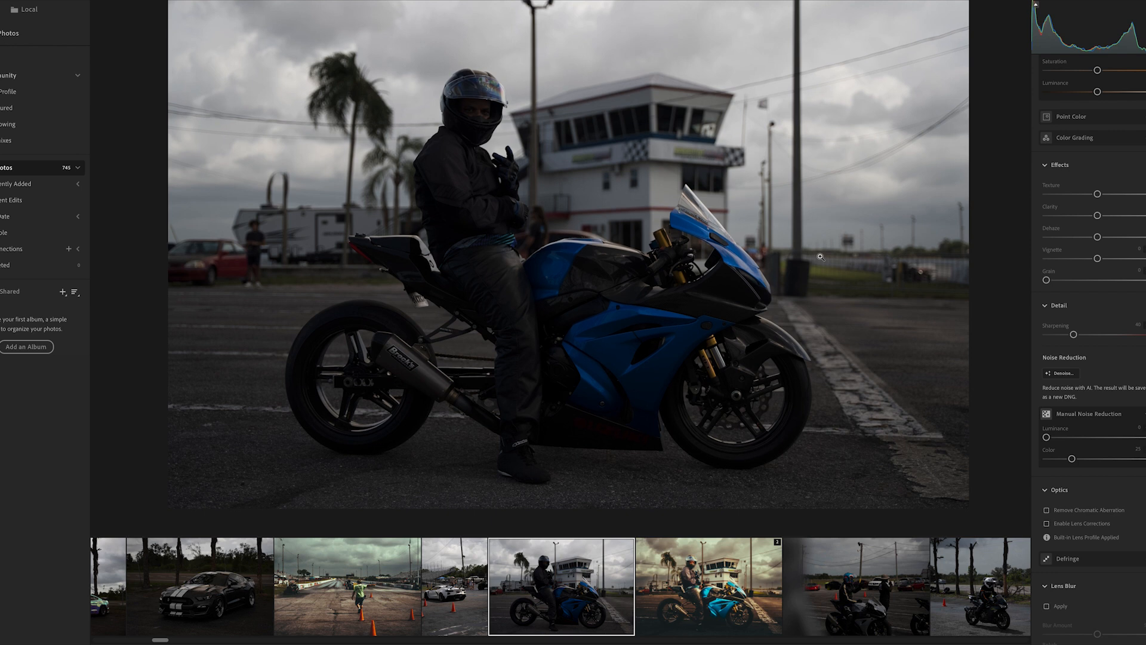
left_click(695, 573)
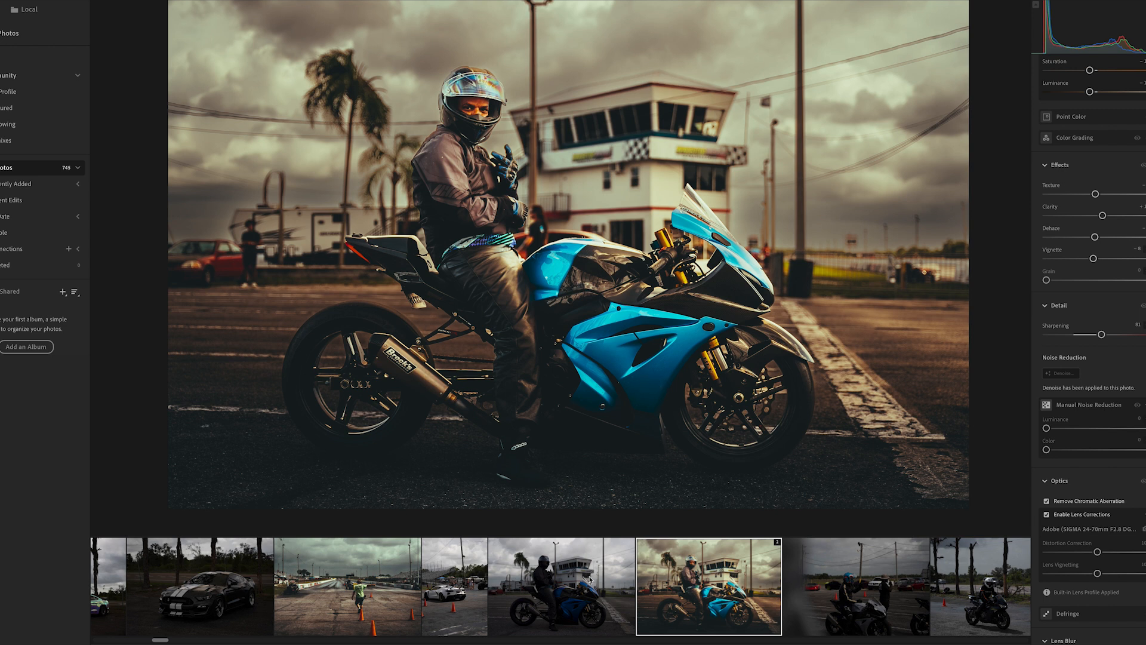
left_click(390, 603)
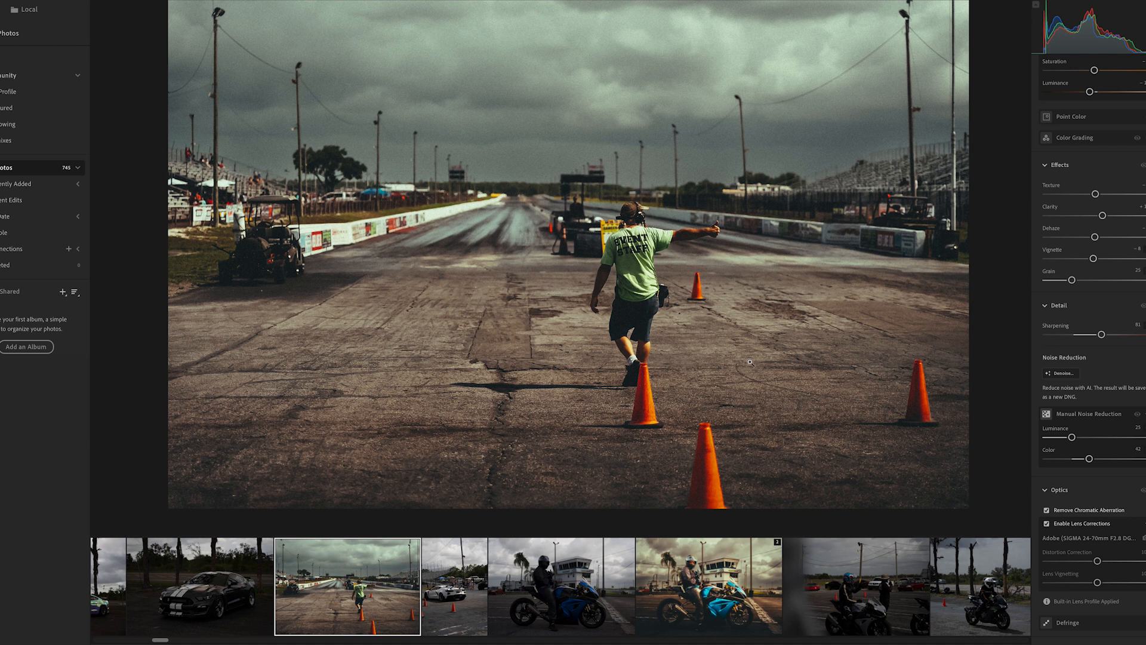
Apply the GGEO PHILLY URBAN SUN EXPOSURE user preset to the unedited motorcycle photo
left_click(553, 595)
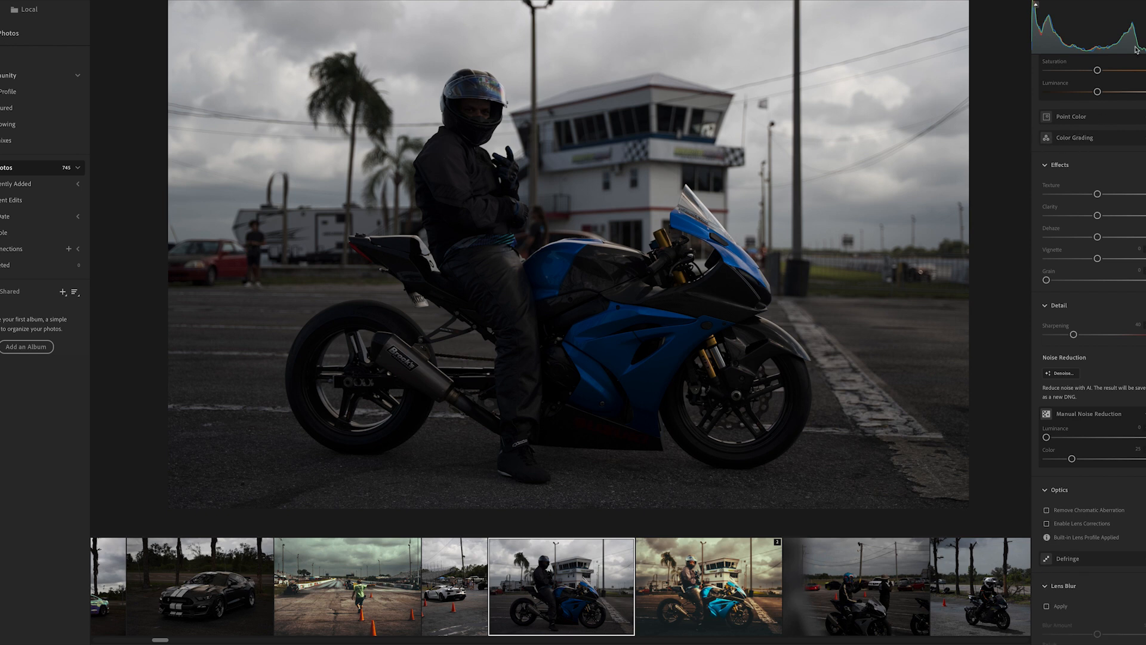
key("p")
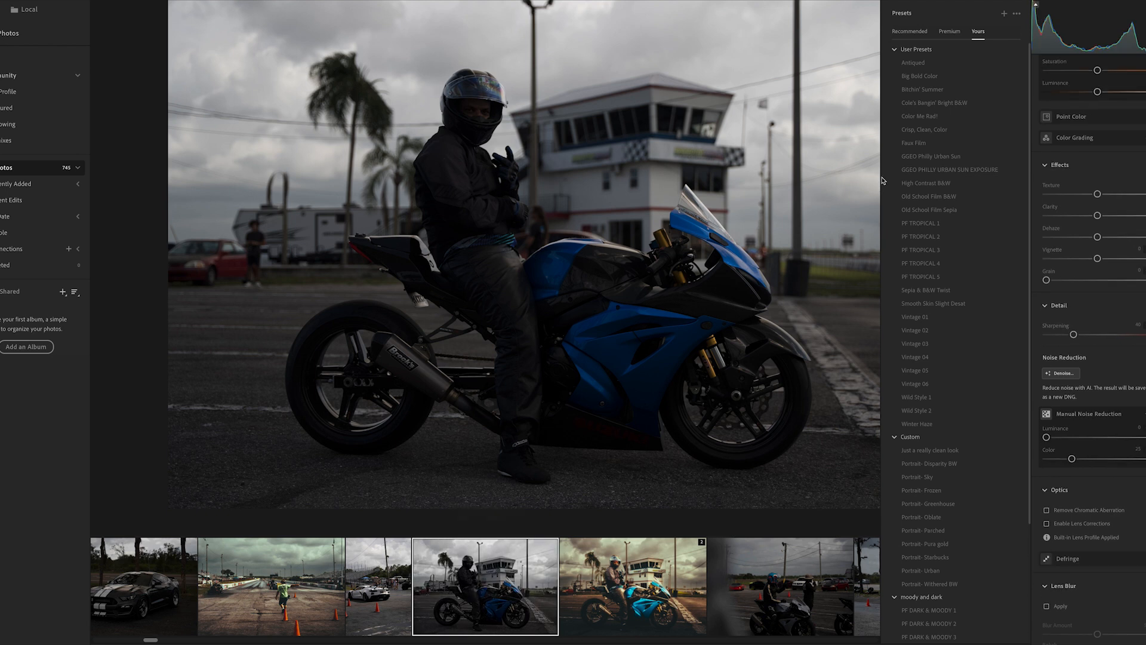
left_click(907, 173)
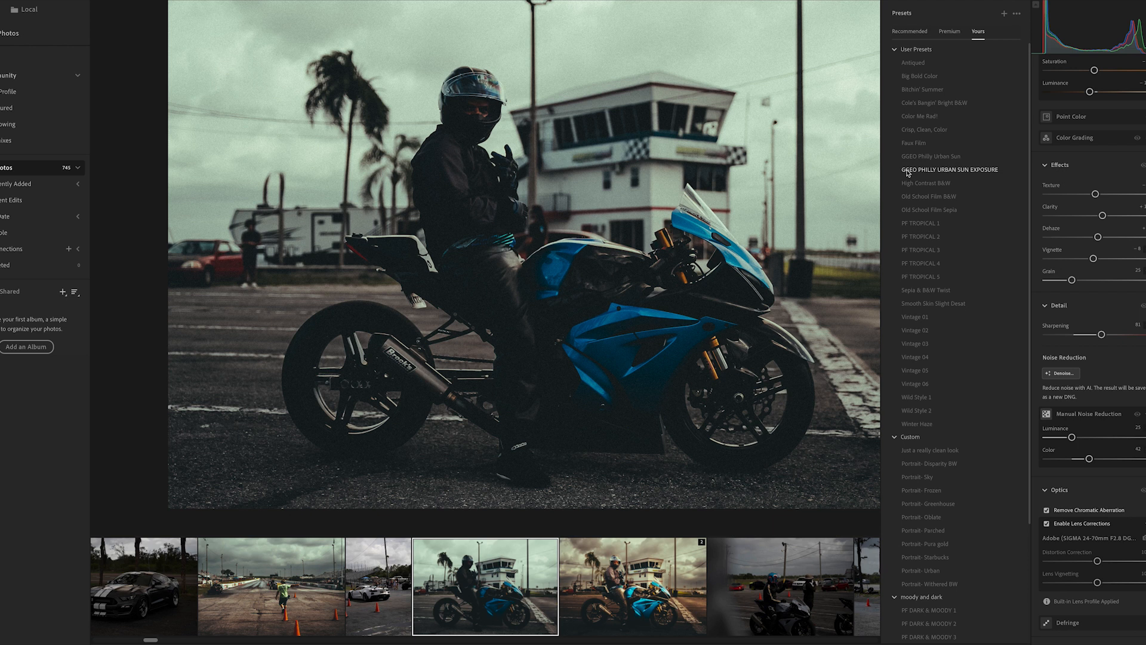
left_click(939, 157)
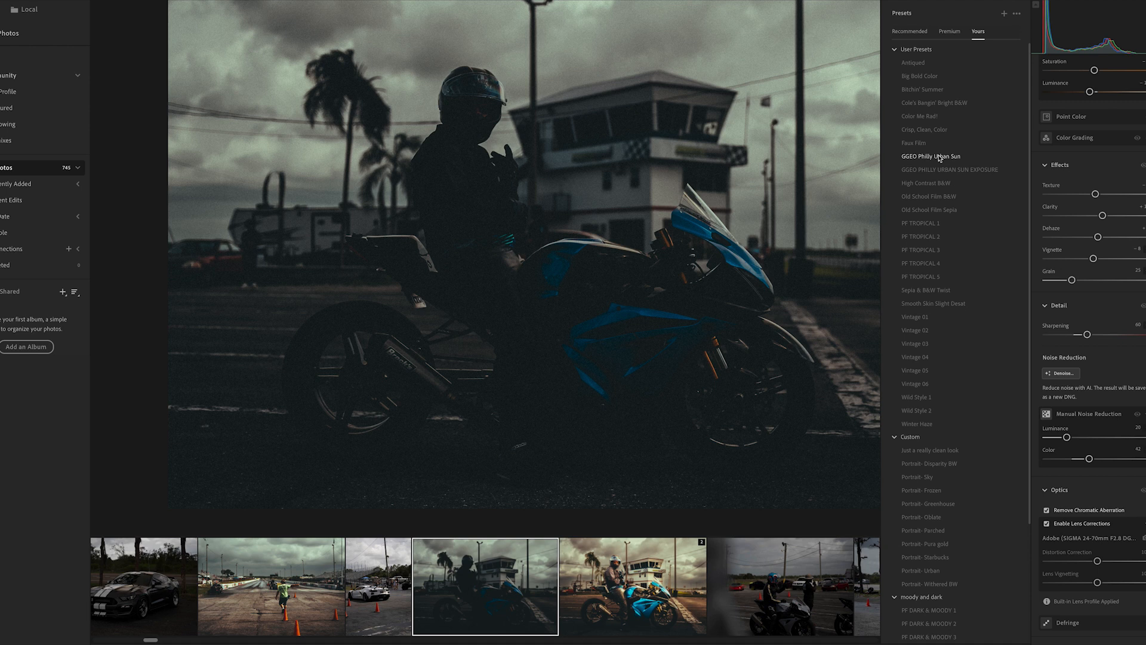
left_click(940, 170)
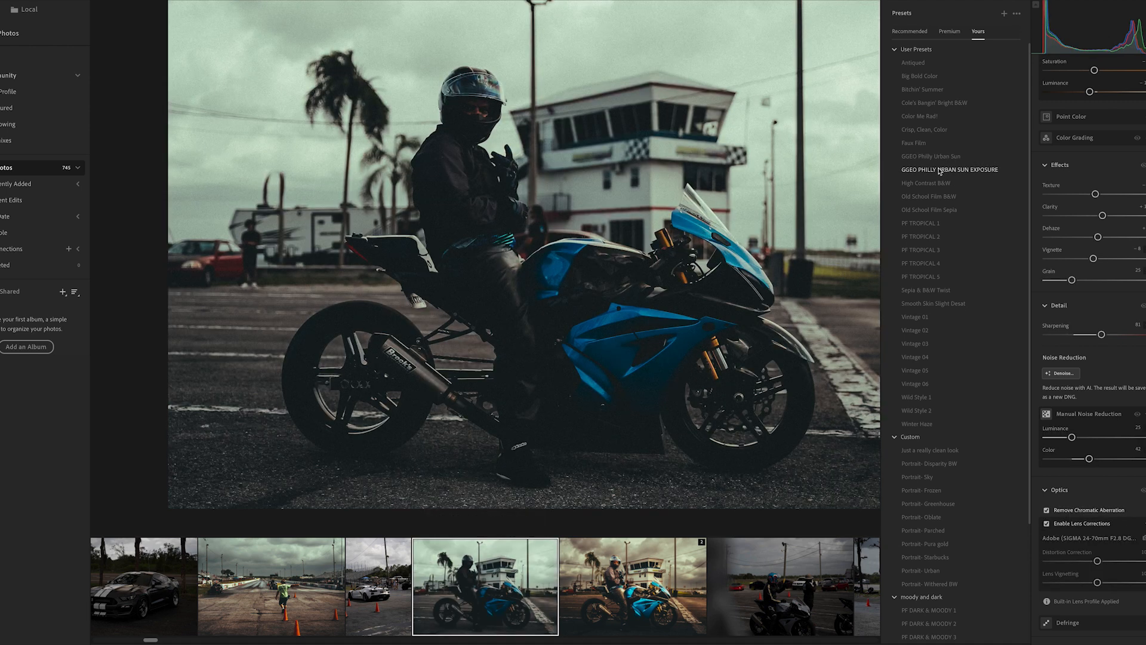
left_click(940, 170)
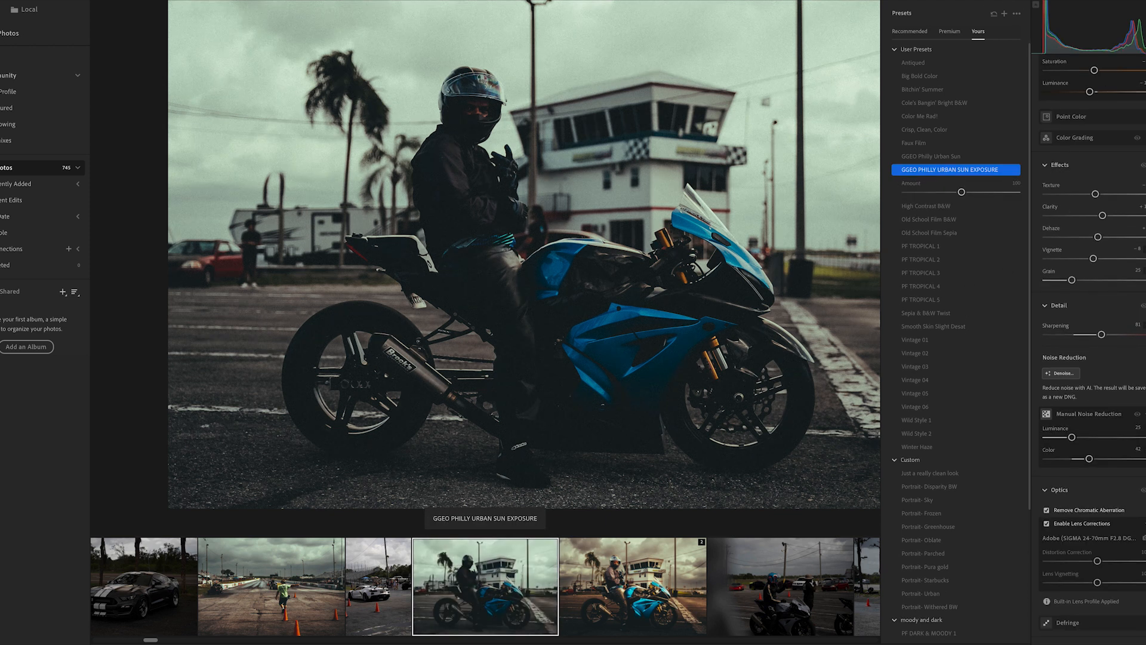
key("shift+p")
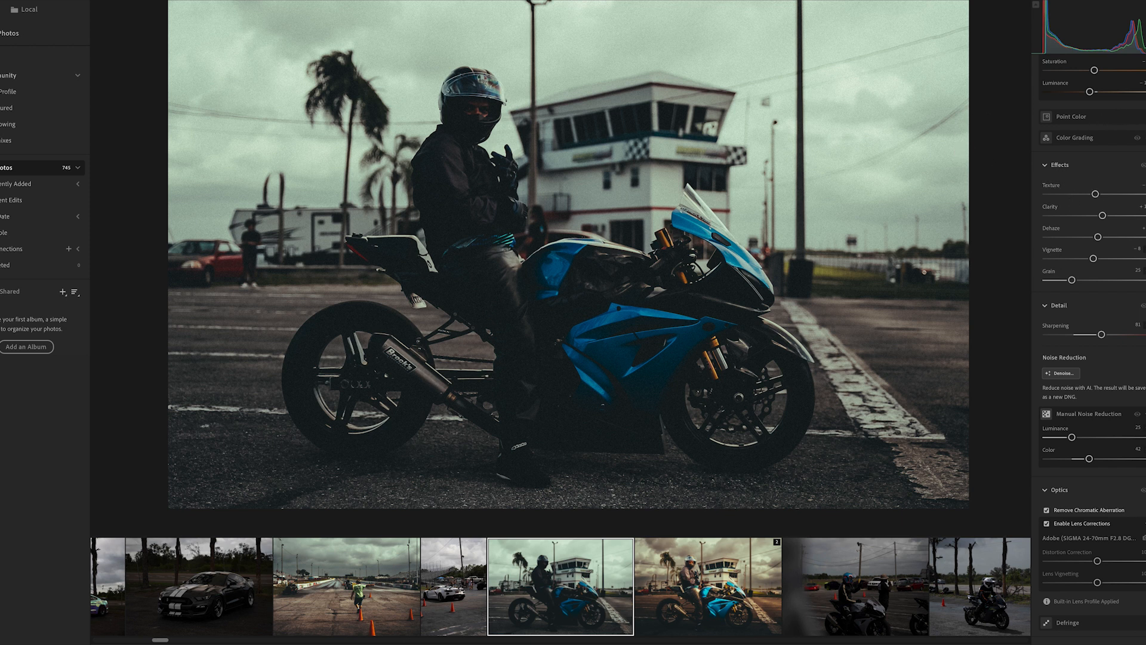
Raise the overall exposure of the motorcycle photo slightly
key("m")
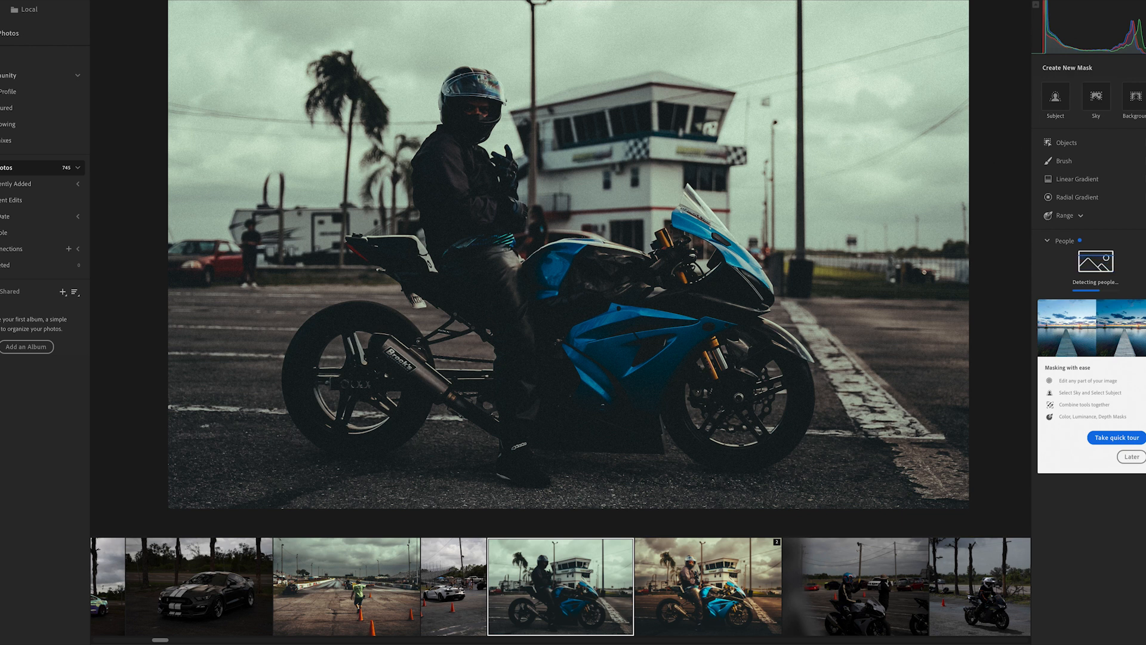
key("e")
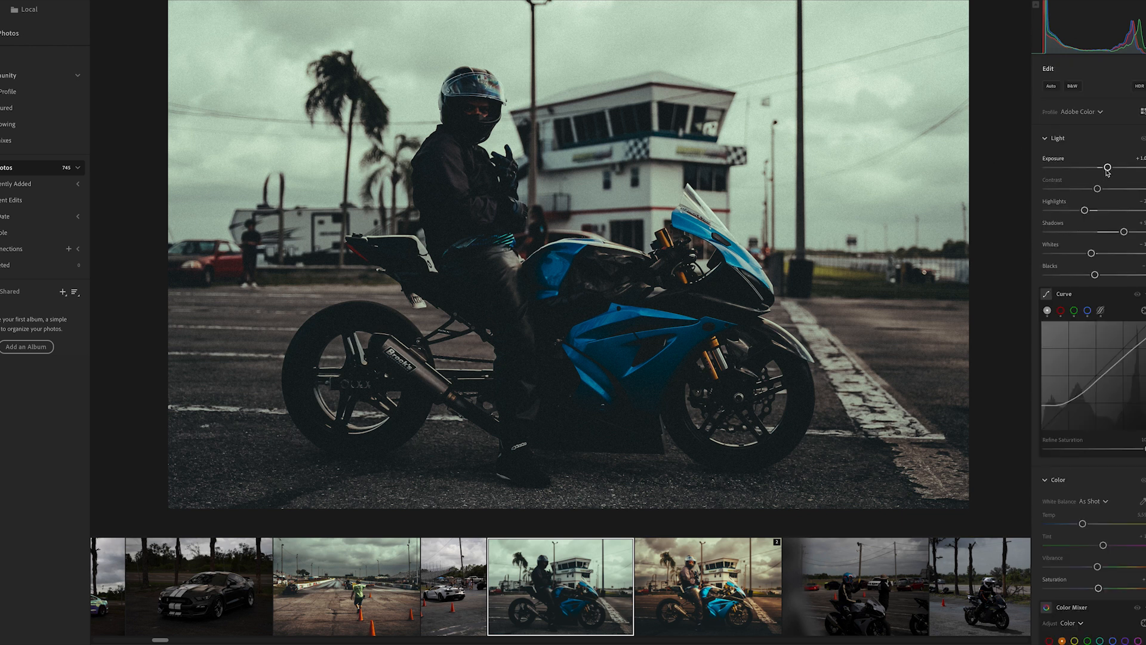
left_click_drag(1109, 168, 1110, 168)
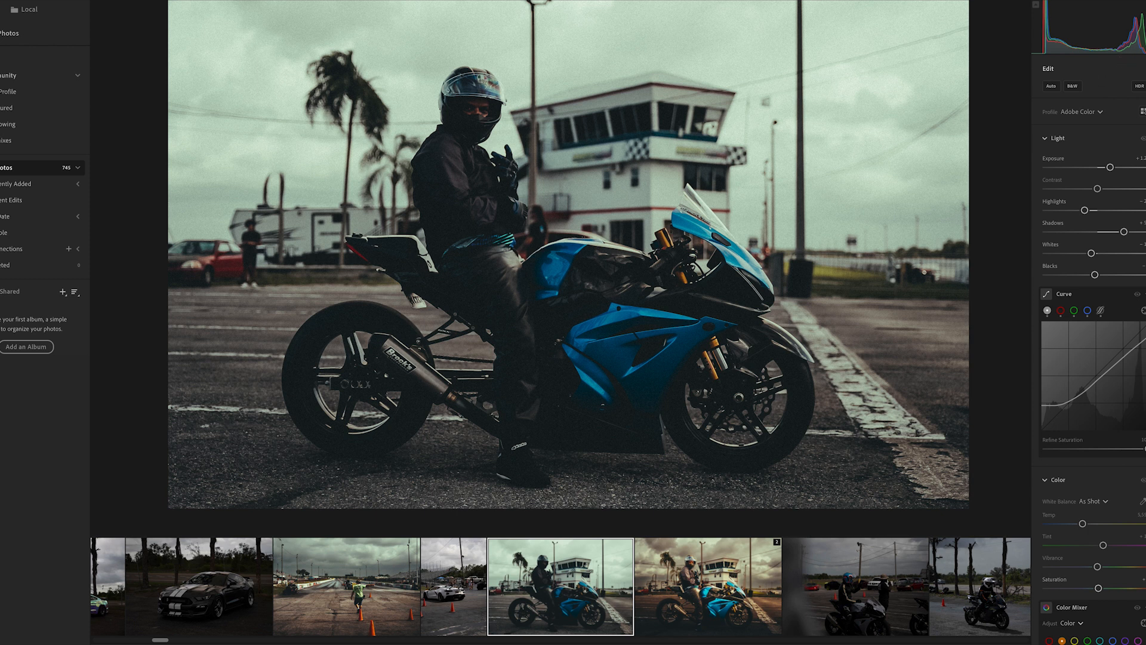
Add a diagonal linear gradient mask rising over the foreground asphalt and rear wheel, and slightly lower its exposure
key("m")
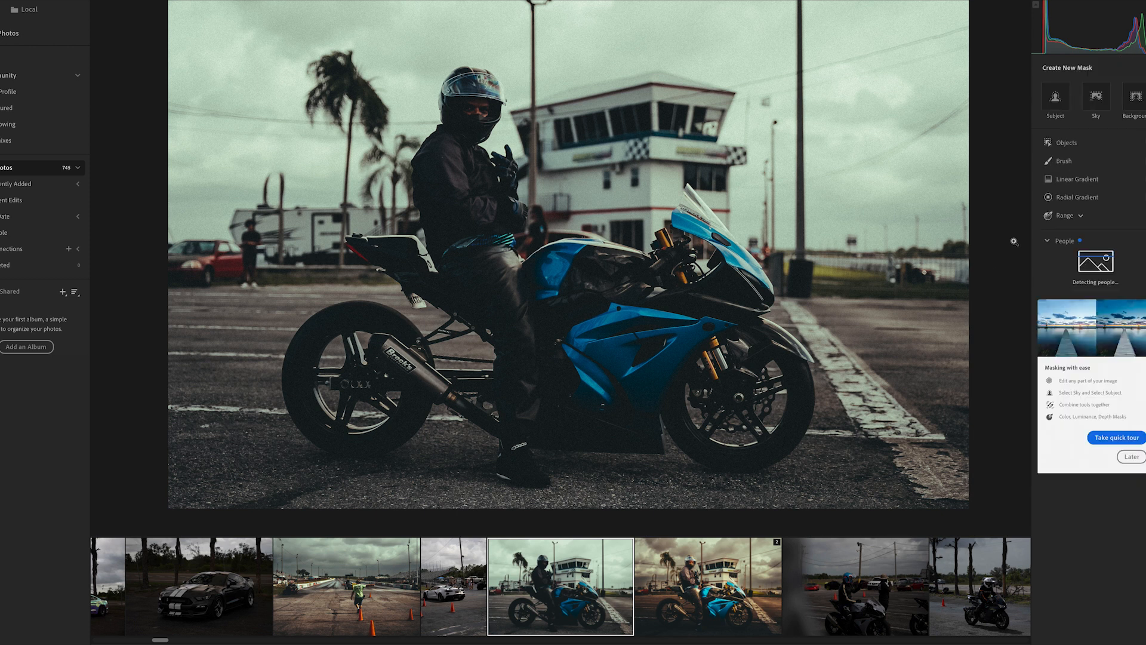
left_click(1079, 183)
left_click_drag(530, 494, 478, 354)
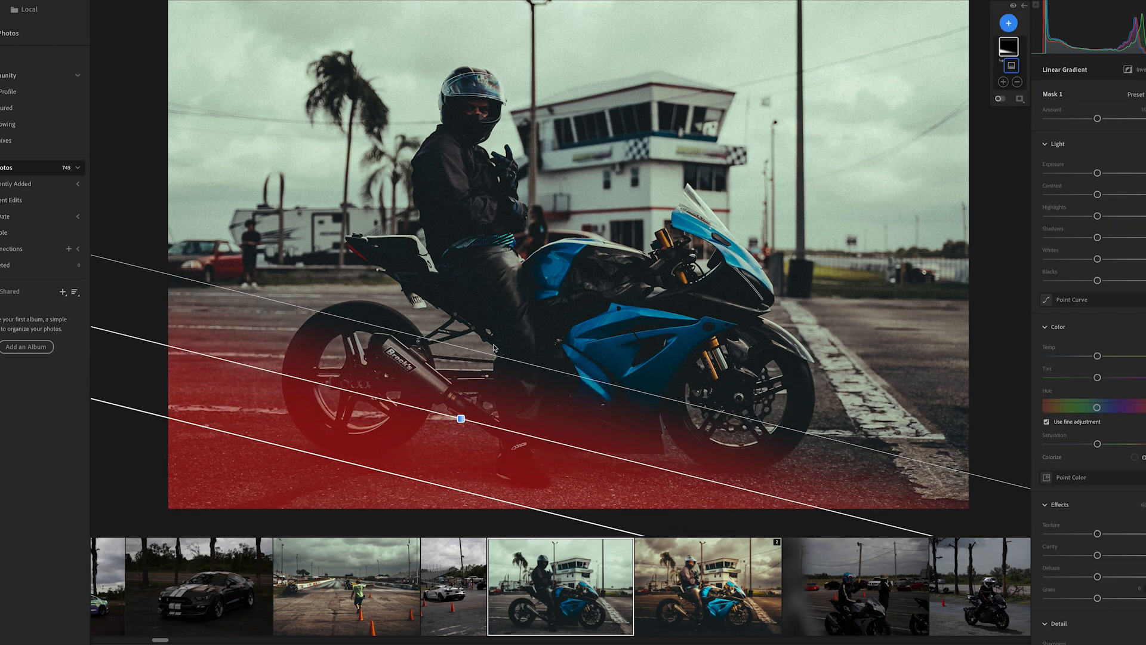
left_click_drag(1097, 172, 1091, 172)
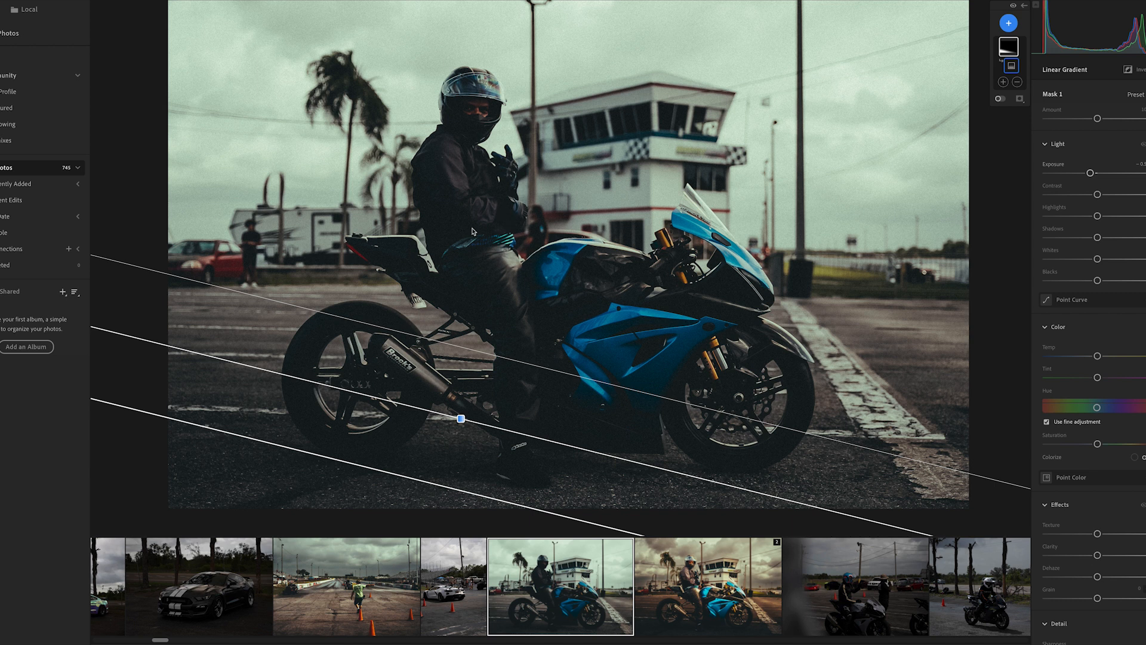
Add a Sky mask to the motorcycle photo, lower its exposure and shift its temperature slightly cooler
left_click(693, 582)
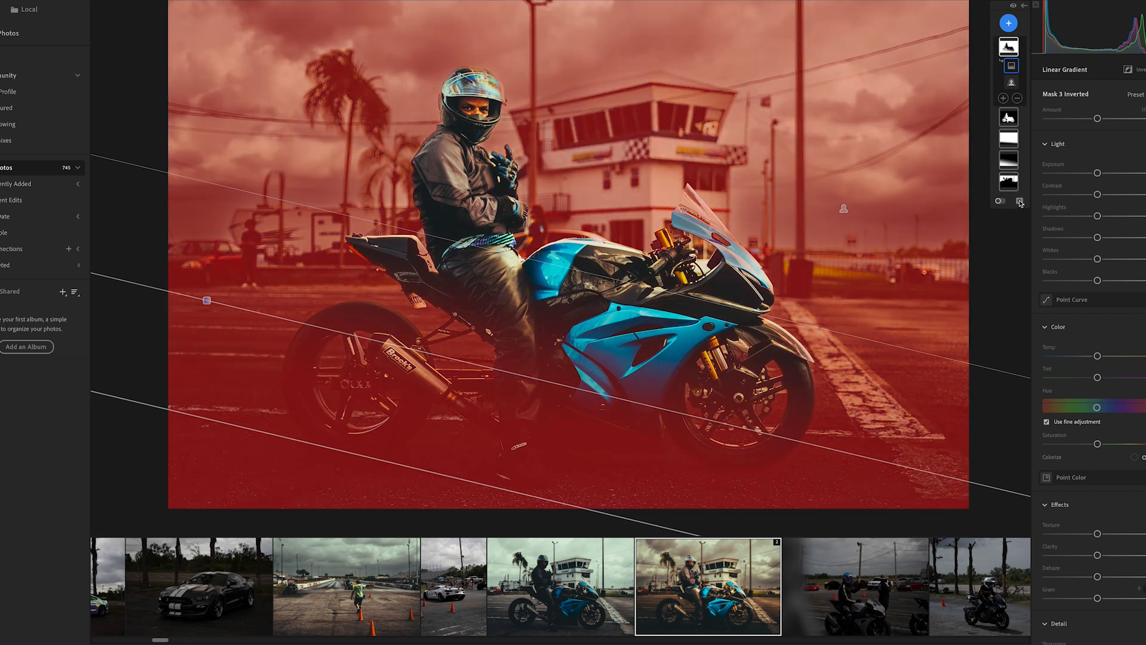
left_click(556, 597)
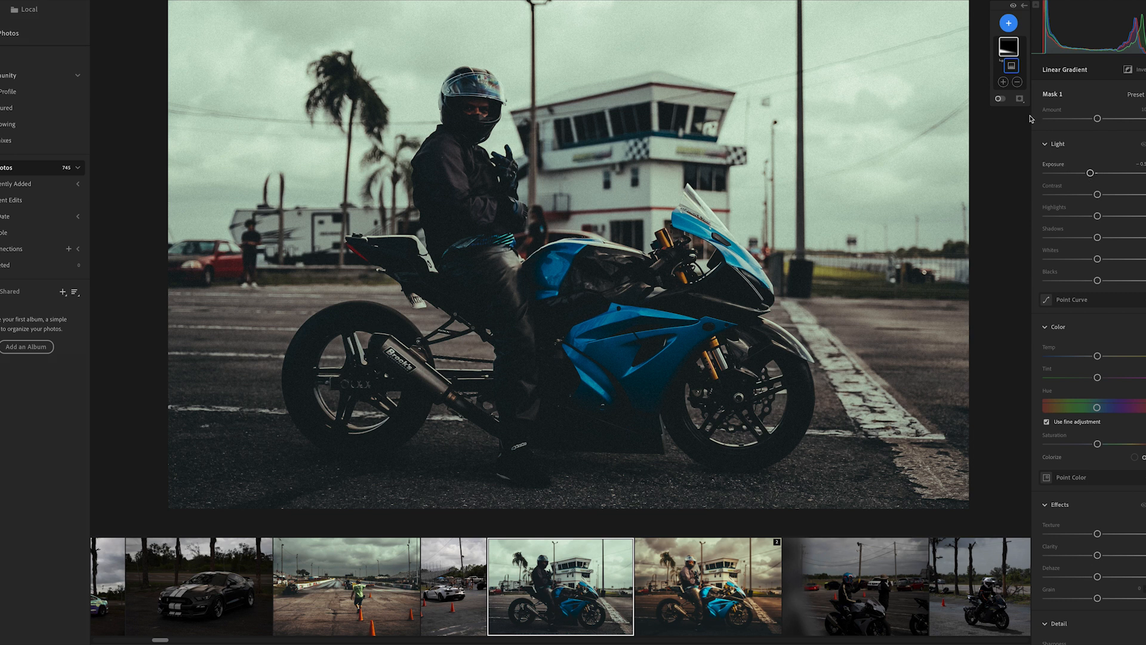
mouse_move(1012, 48)
left_click(1009, 23)
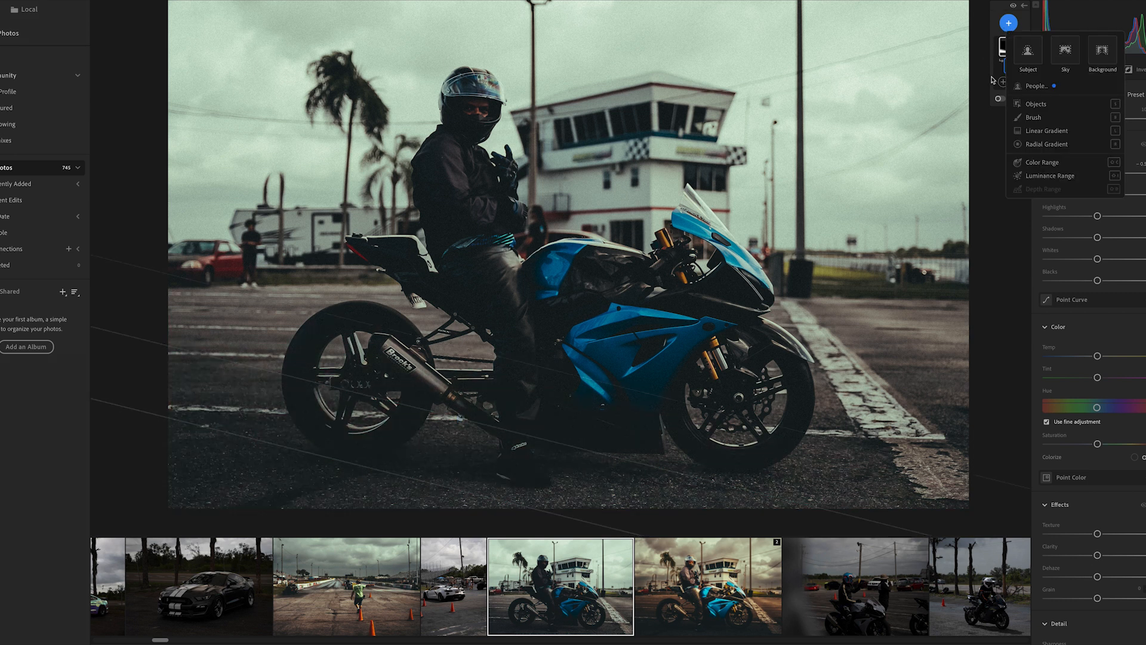
left_click(1071, 57)
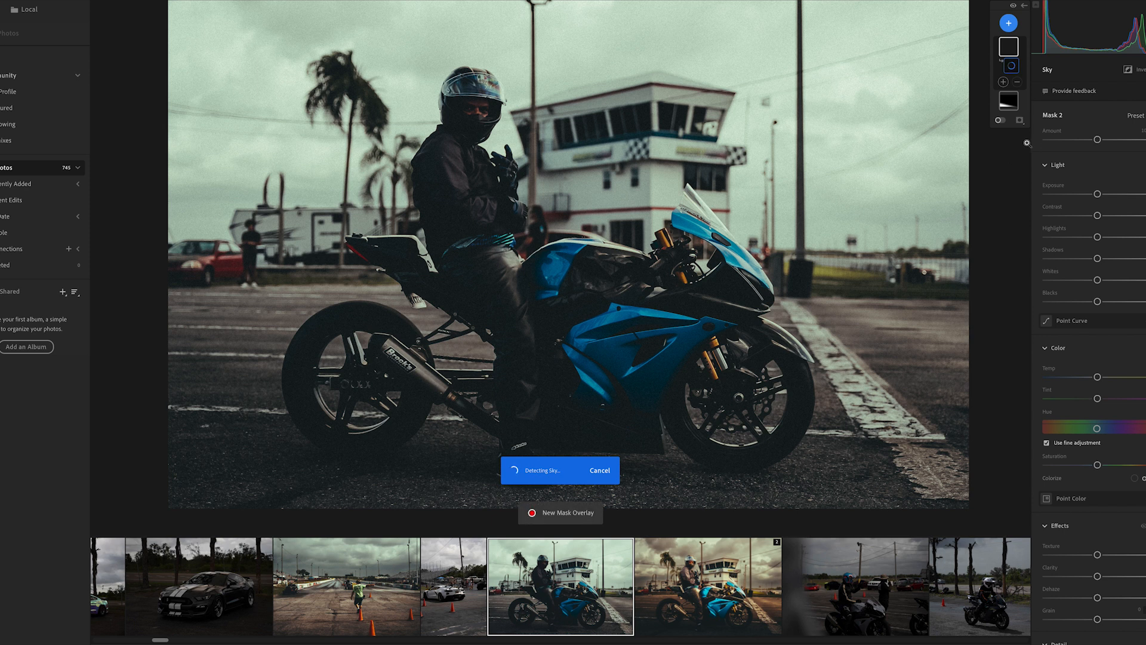
left_click_drag(1098, 194, 1079, 195)
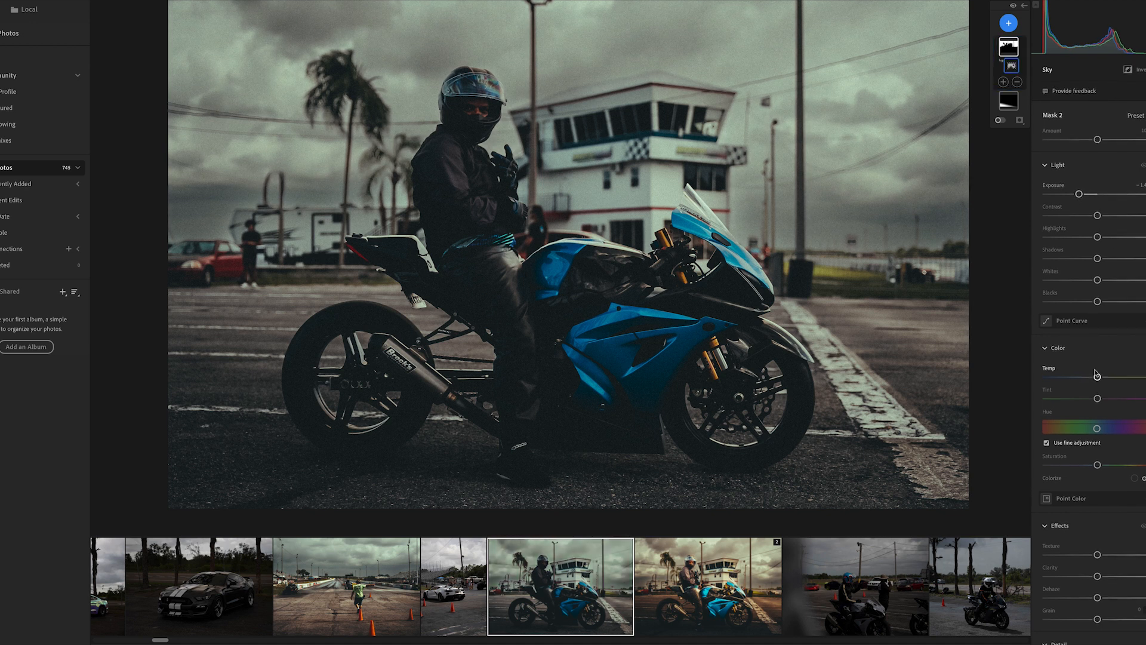
mouse_move(1016, 51)
left_click_drag(1092, 379, 1089, 378)
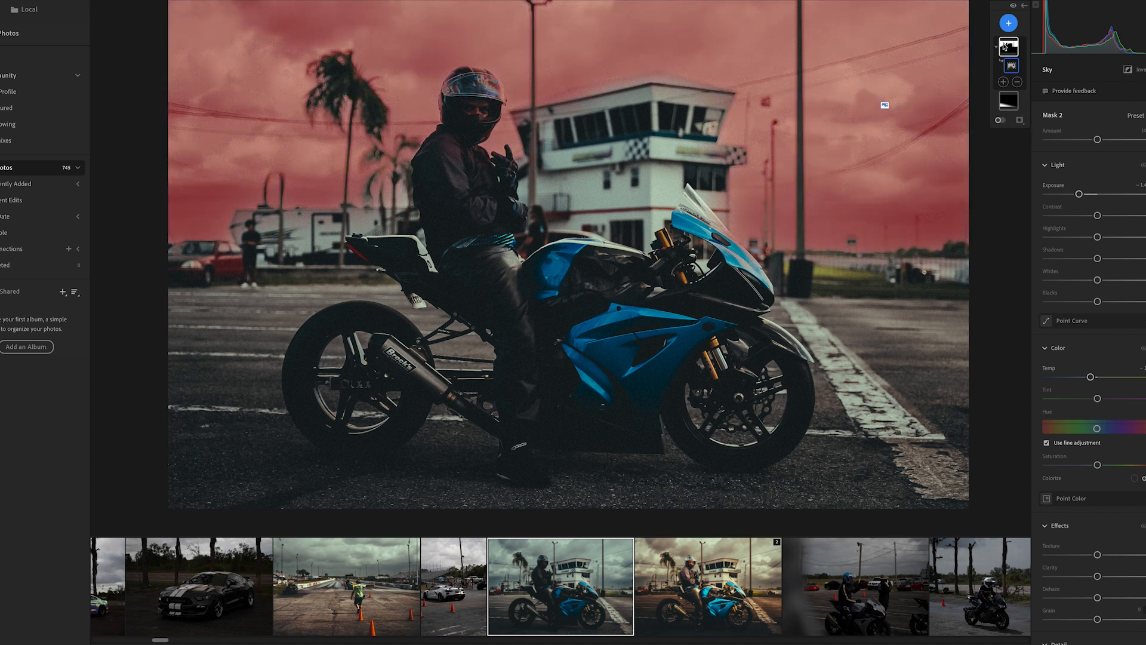
Duplicate and invert the foreground gradient mask, and warm the inverted mask's temperature
left_click(998, 121)
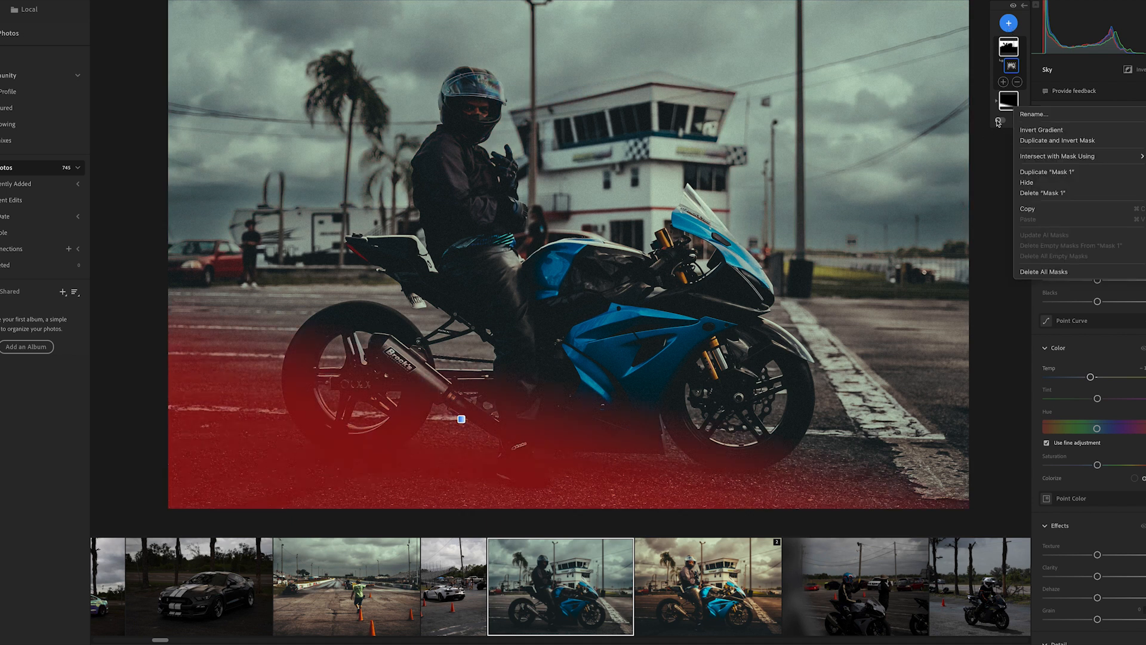
left_click(1032, 141)
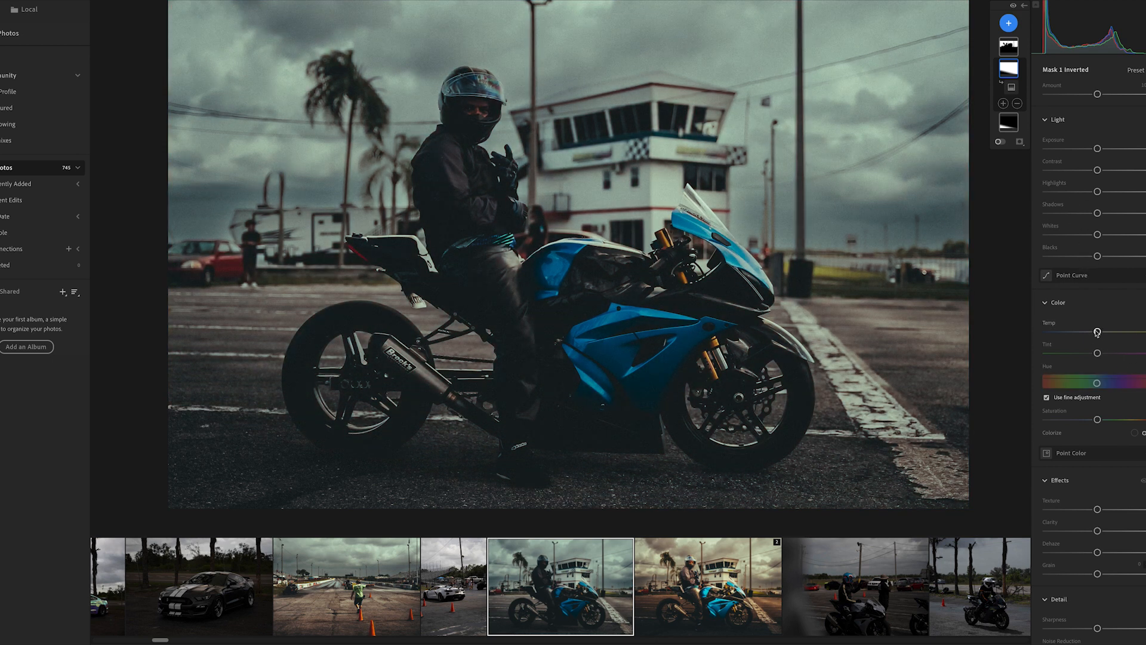
left_click_drag(1098, 333, 1107, 332)
Examine the linear gradient and sky masks used on the finished reference version of the motorcycle photo
left_click(695, 581)
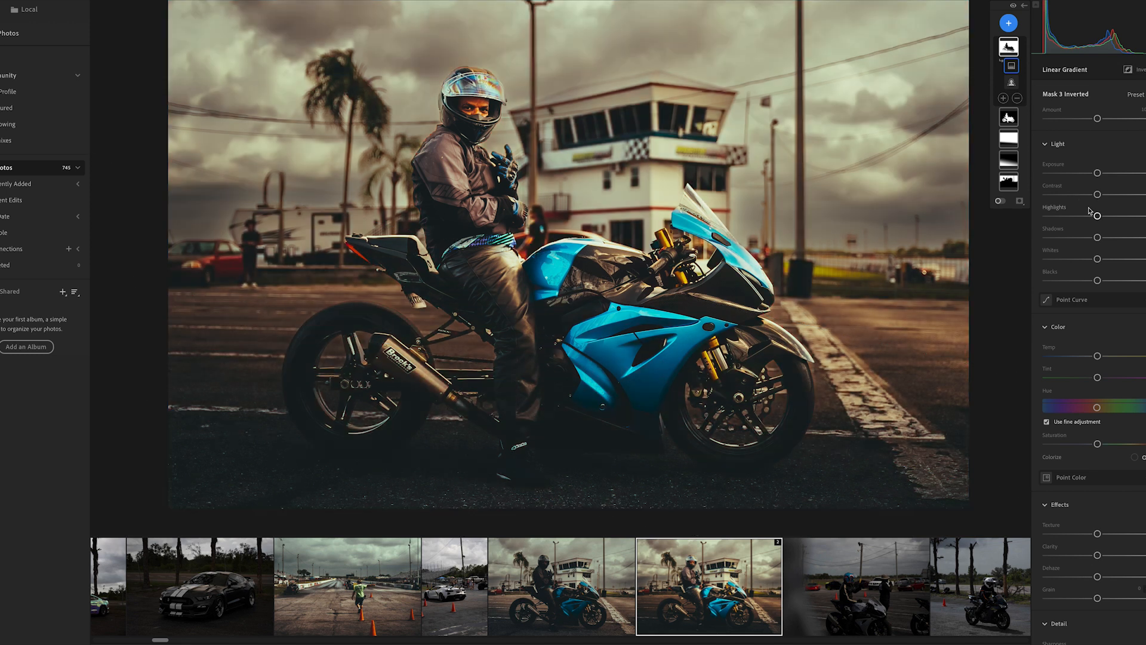
mouse_move(1015, 174)
left_click(1015, 172)
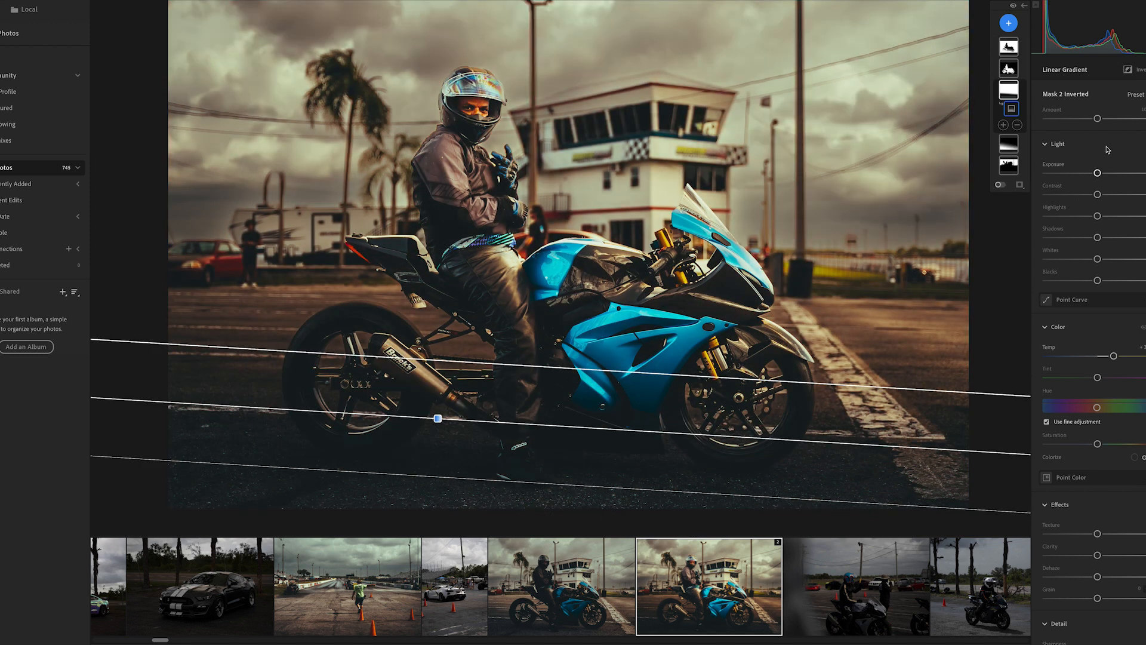
key("m")
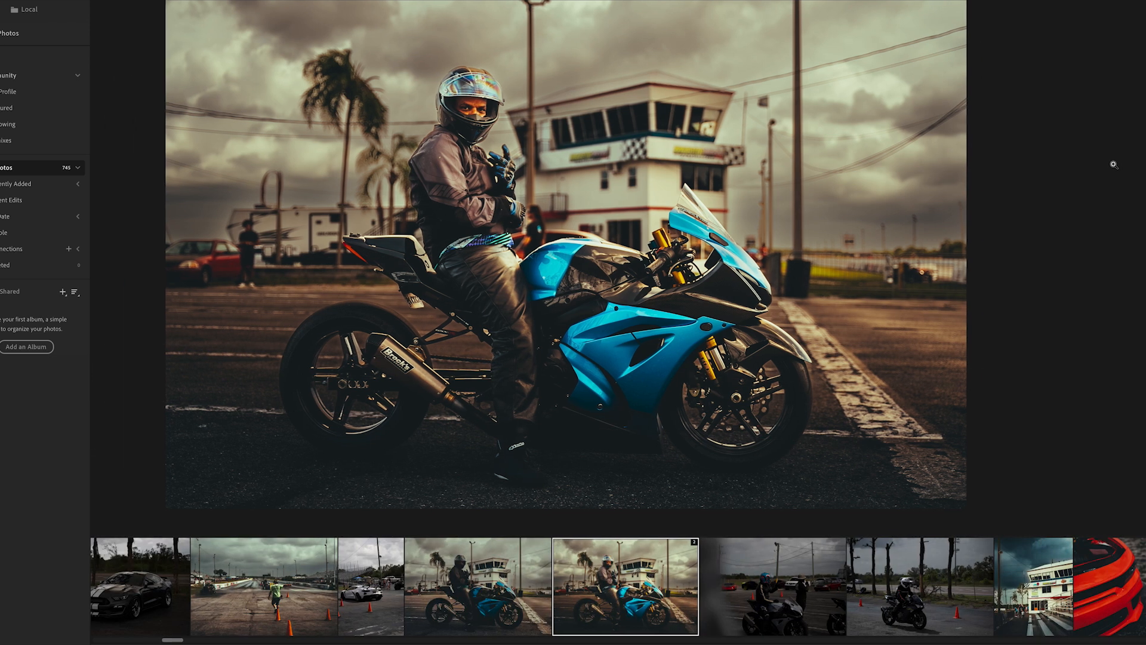
key("m")
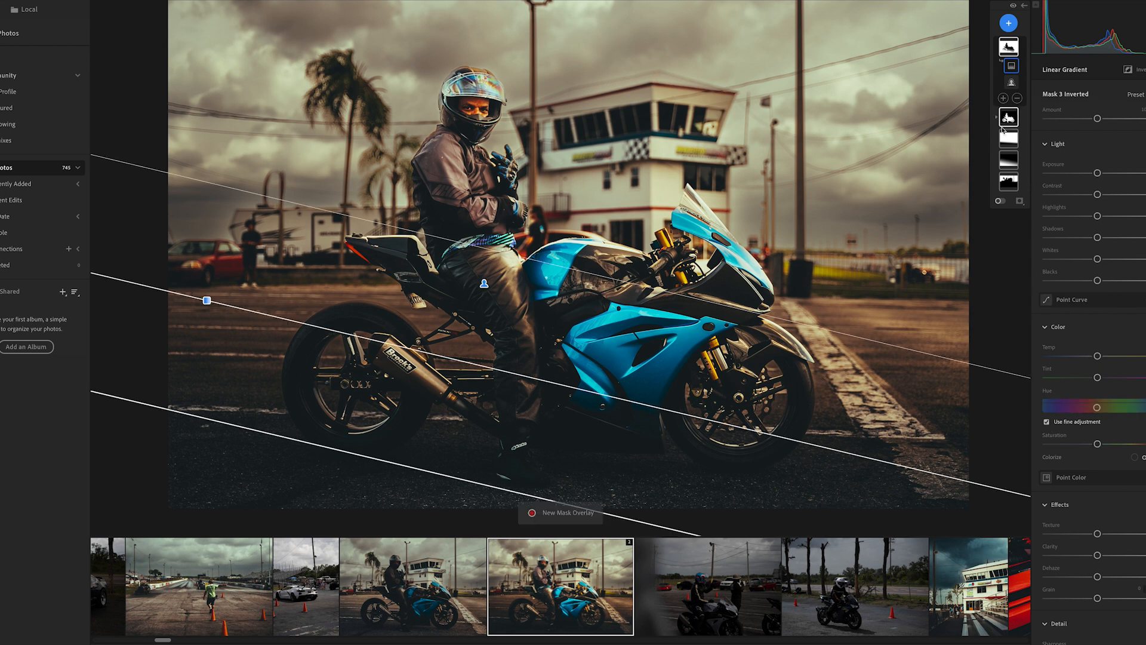
left_click(1009, 160)
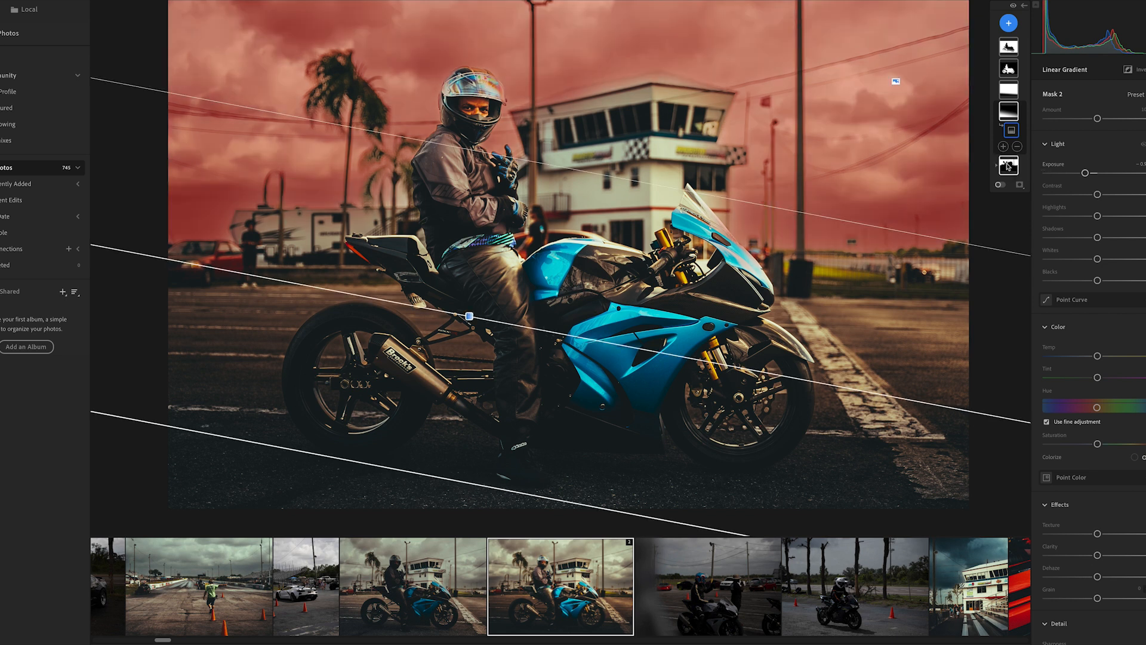
Add a Subject mask covering the rider and motorcycle on the working photo, and create a duplicated, inverted copy of it
left_click(410, 601)
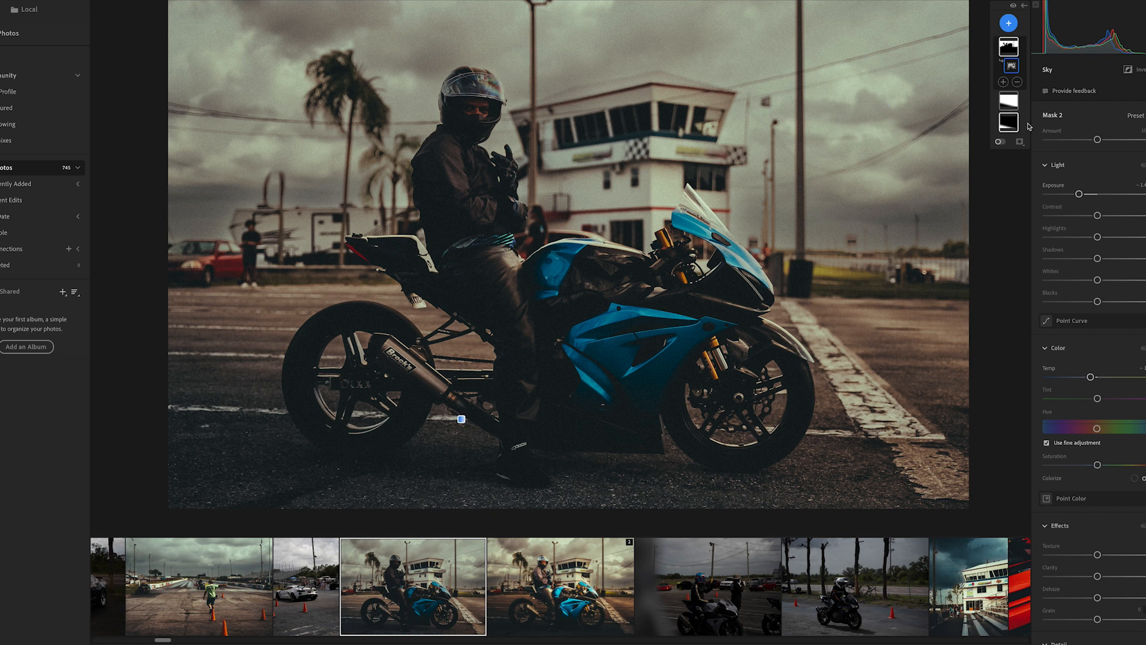
left_click(1008, 23)
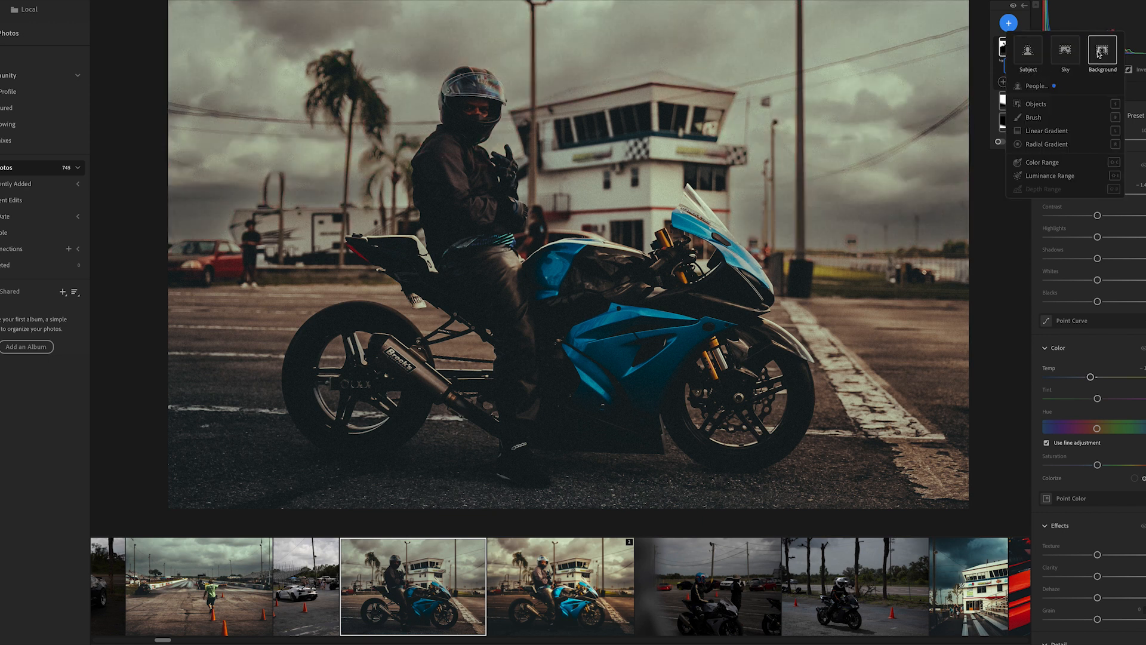
left_click(1028, 51)
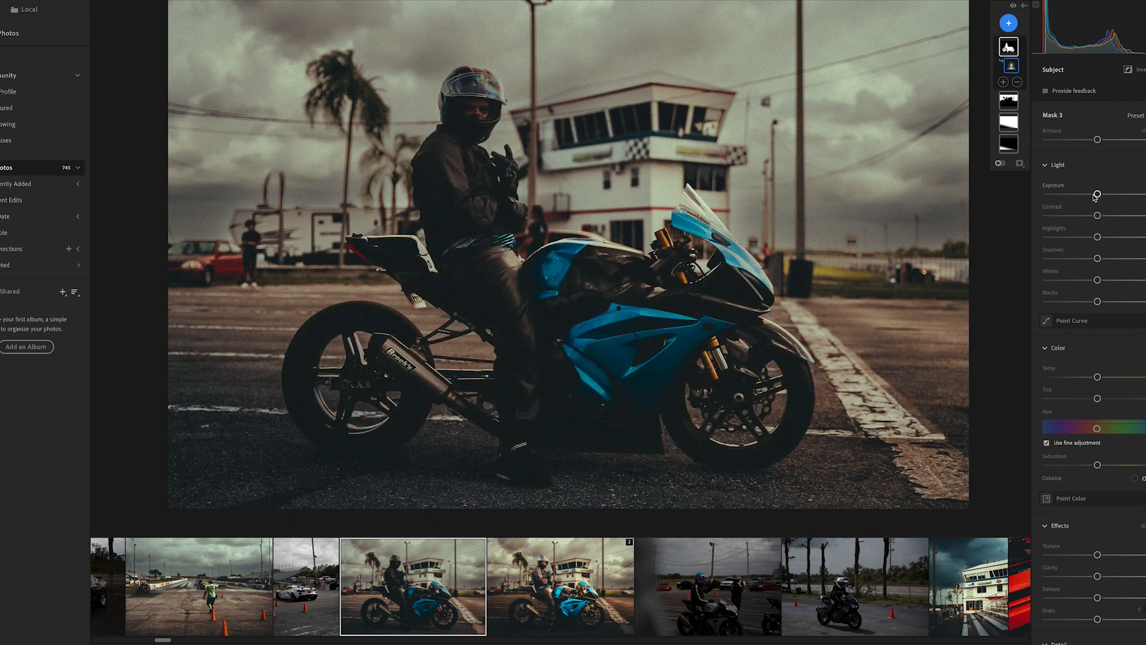
right_click(1009, 48)
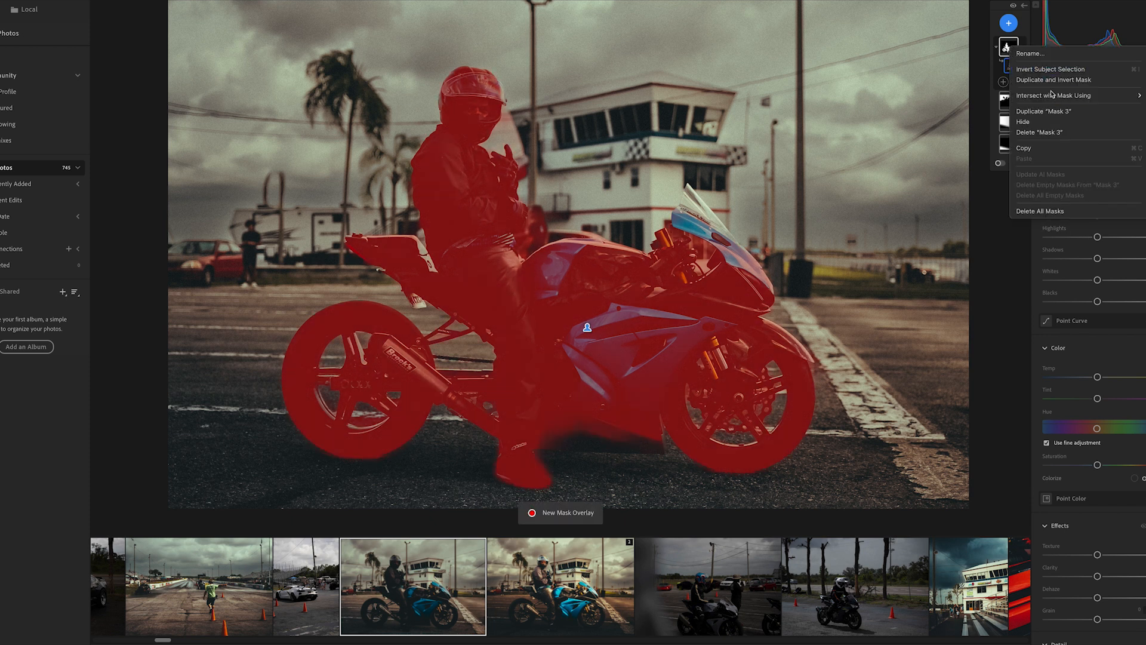
left_click(1054, 80)
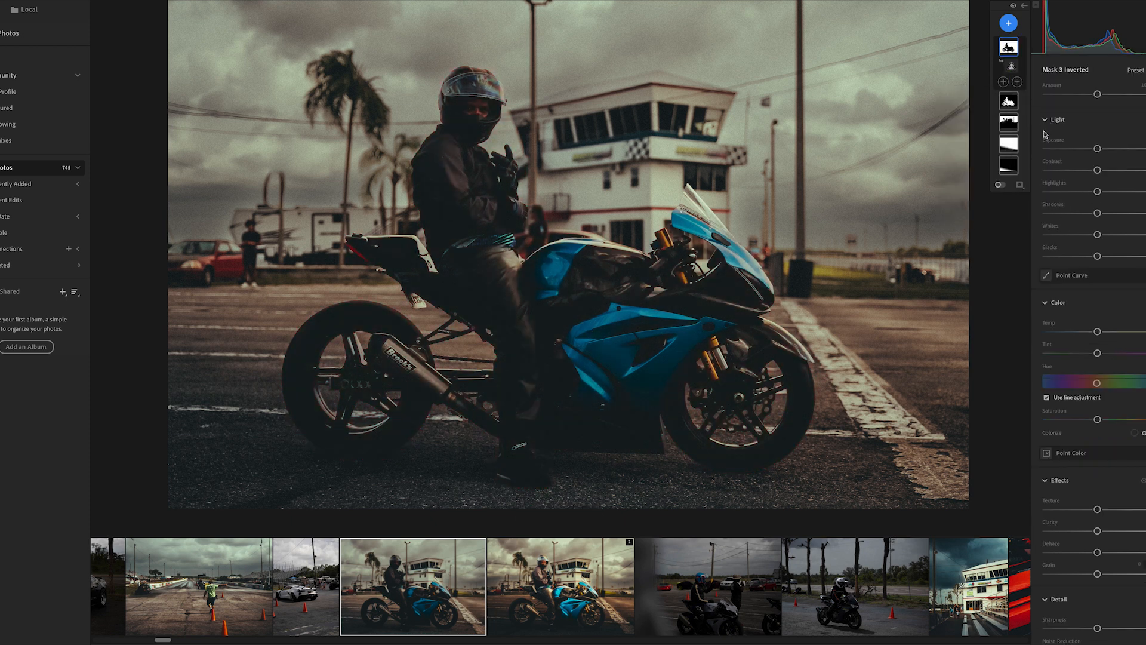
Lower the inverted subject mask's exposure very slightly and raise the subject mask's exposure a little
left_click_drag(1097, 149, 1096, 149)
left_click(1008, 102)
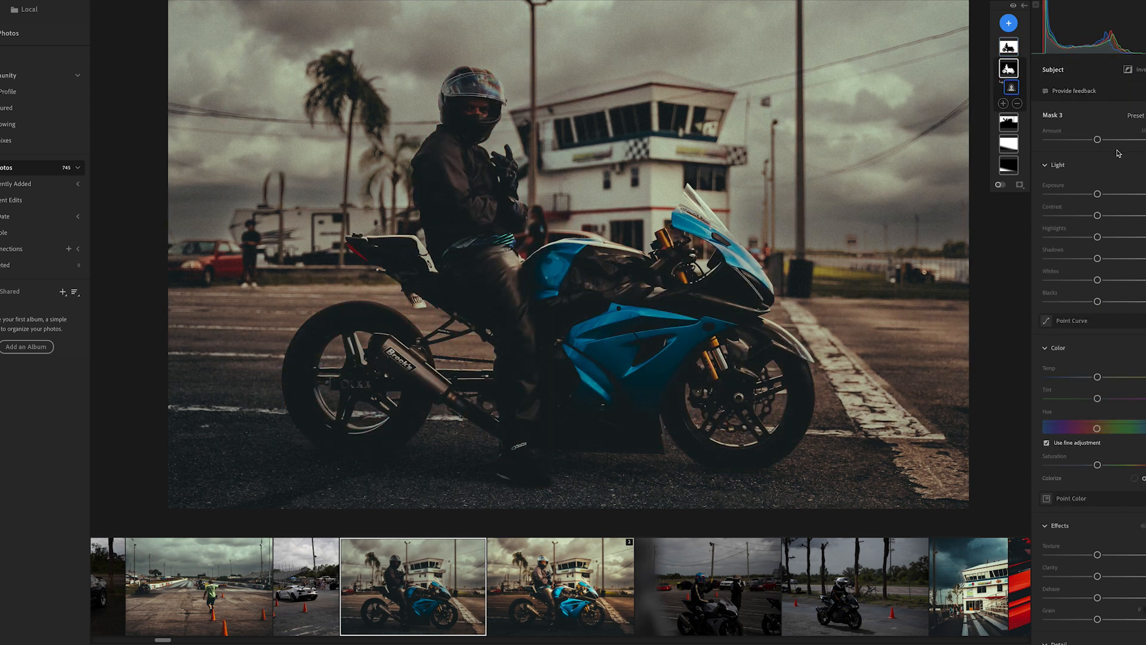
left_click_drag(1097, 194, 1104, 193)
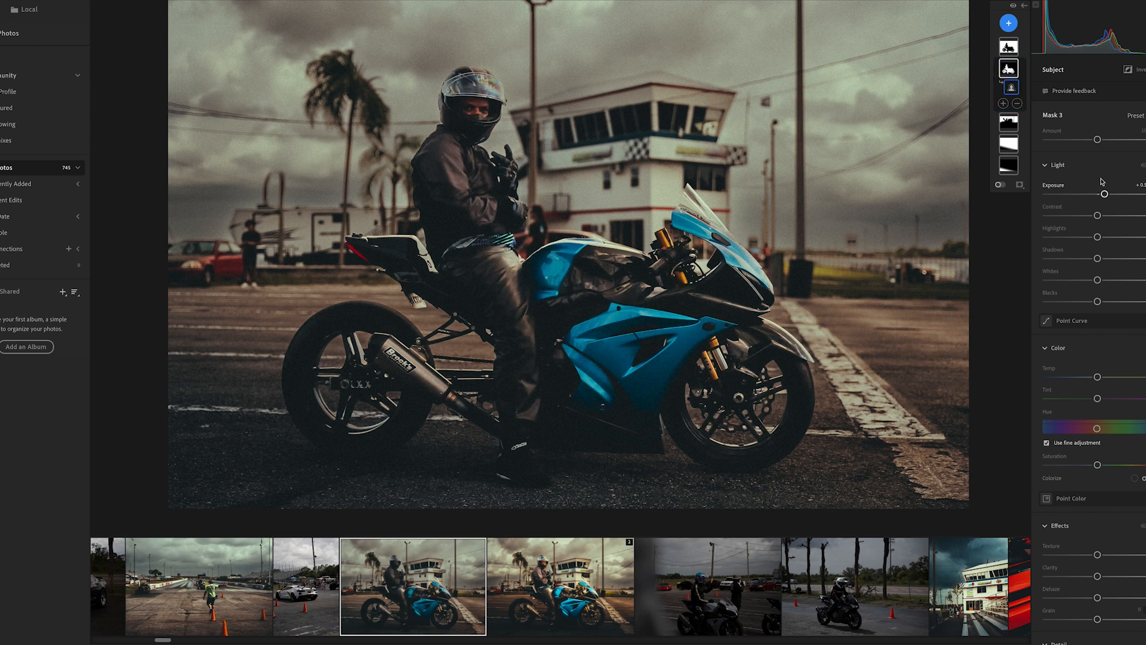
Compare the edited motorcycle photo with its original, and examine the subject masks on the finished reference version
key("backslash")
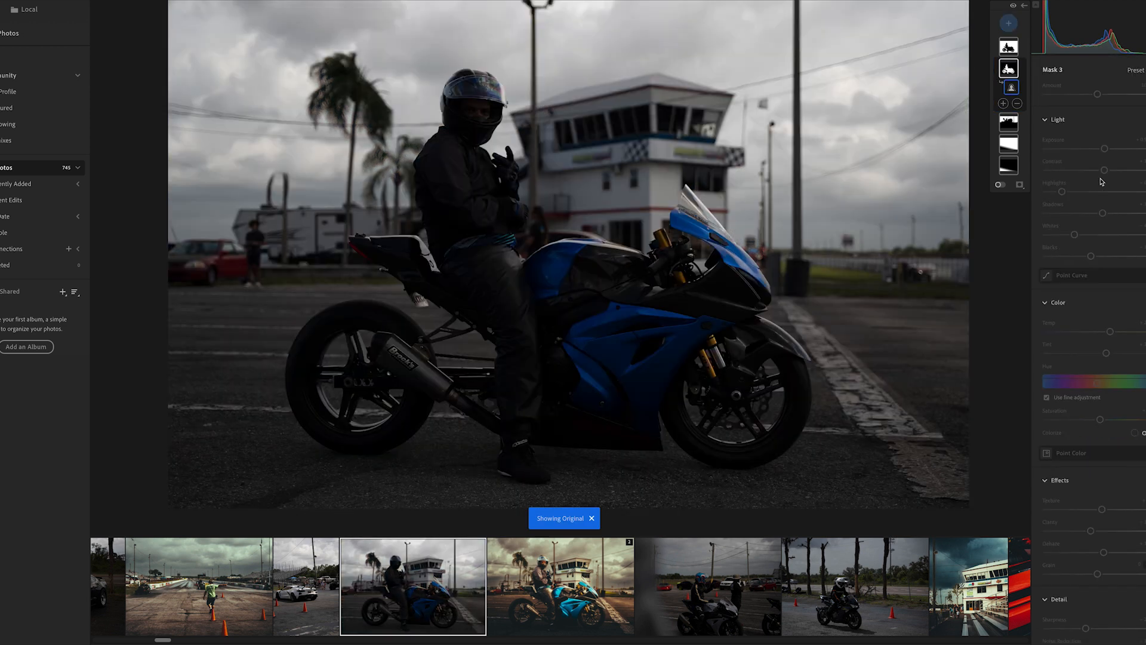
key("backslash")
key("backslash")
key("backslash")
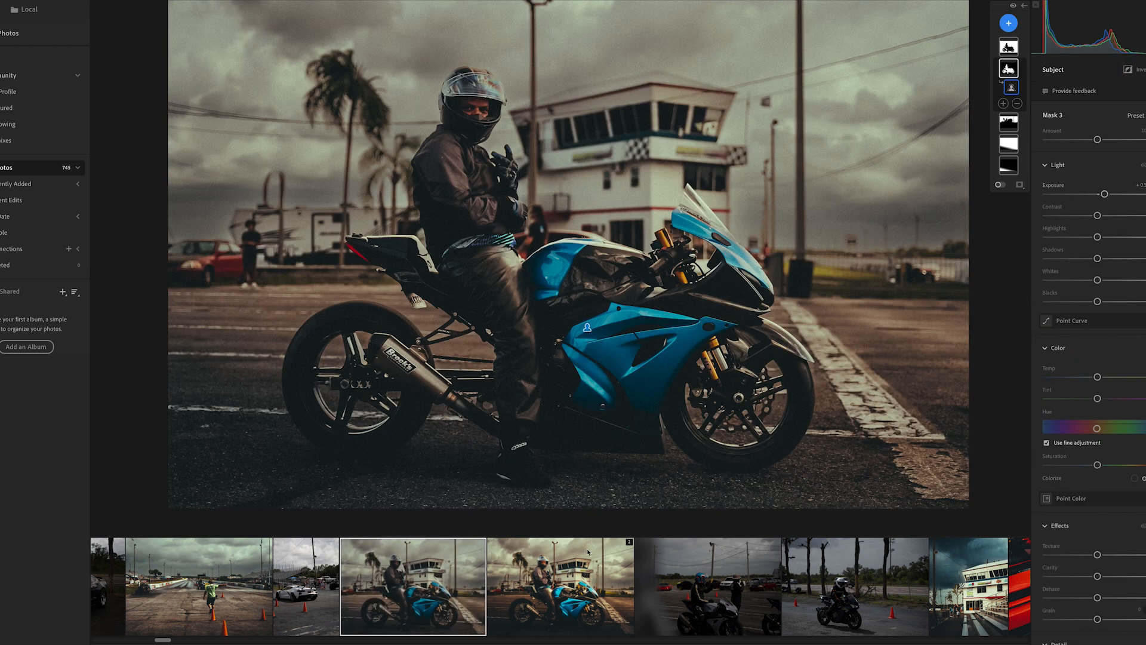
left_click(588, 552)
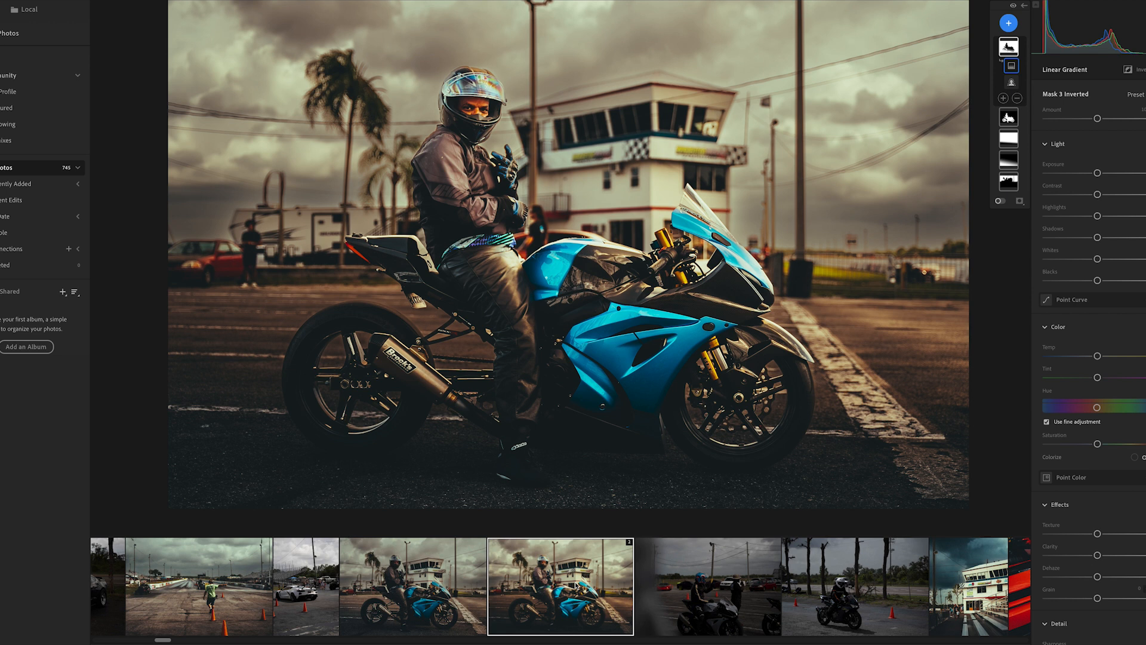
left_click(453, 589)
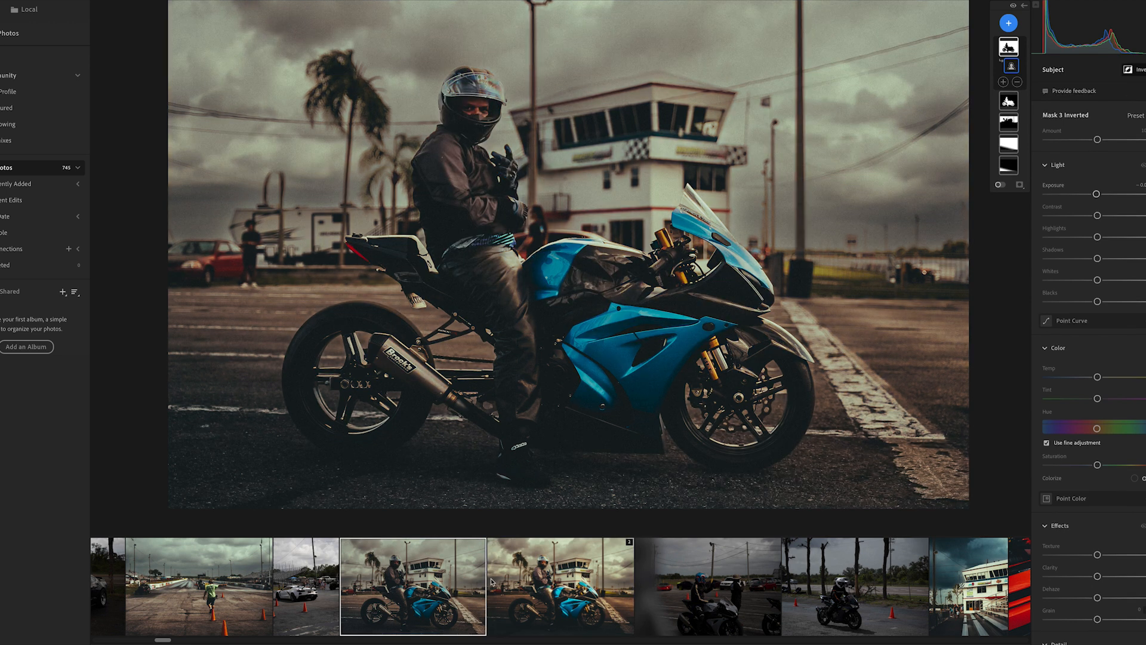
left_click(547, 587)
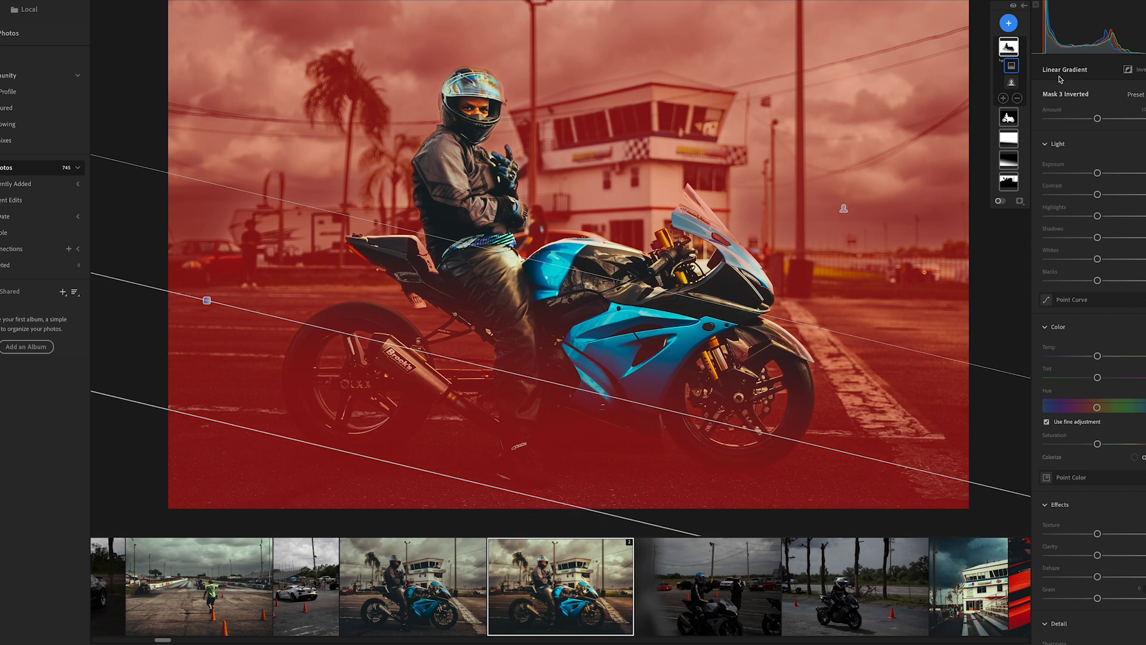
left_click(1009, 118)
left_click(1009, 120)
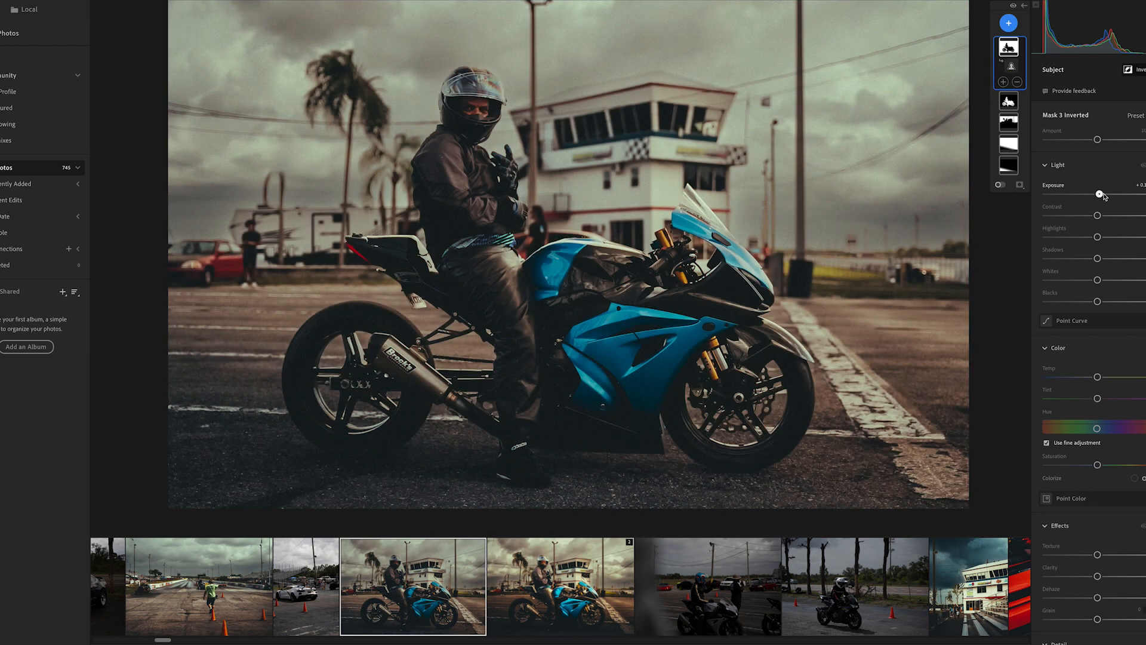
Undo a trial exposure increase on the inverted subject mask, and slightly raise the subject mask's contrast
left_click_drag(1102, 195, 1105, 195)
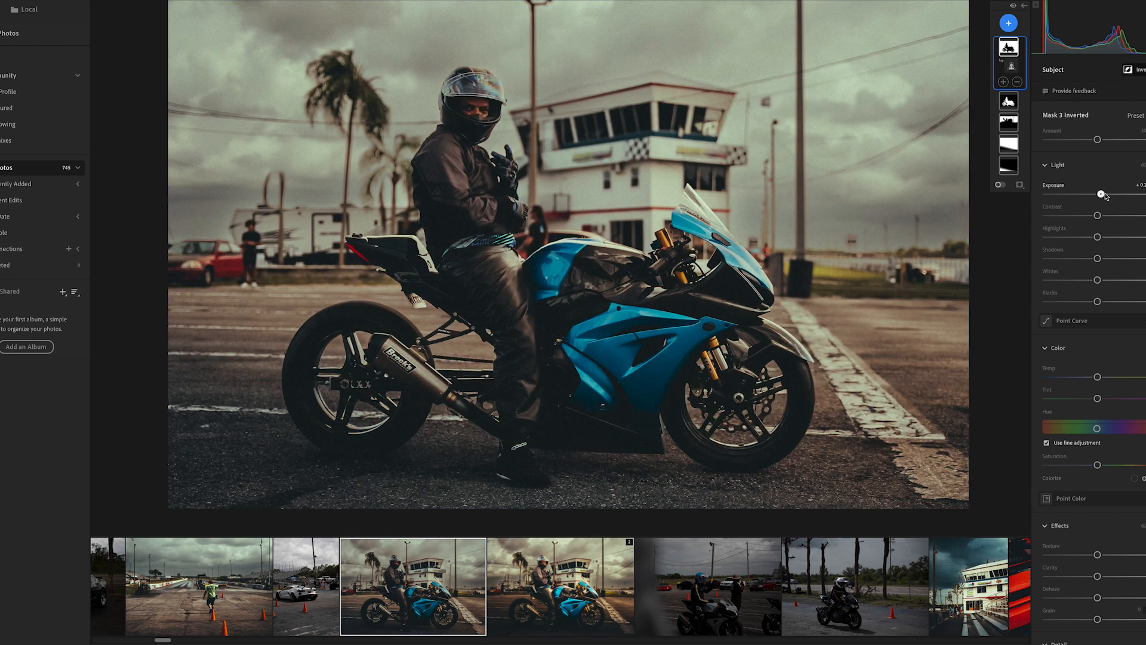
key("super+z")
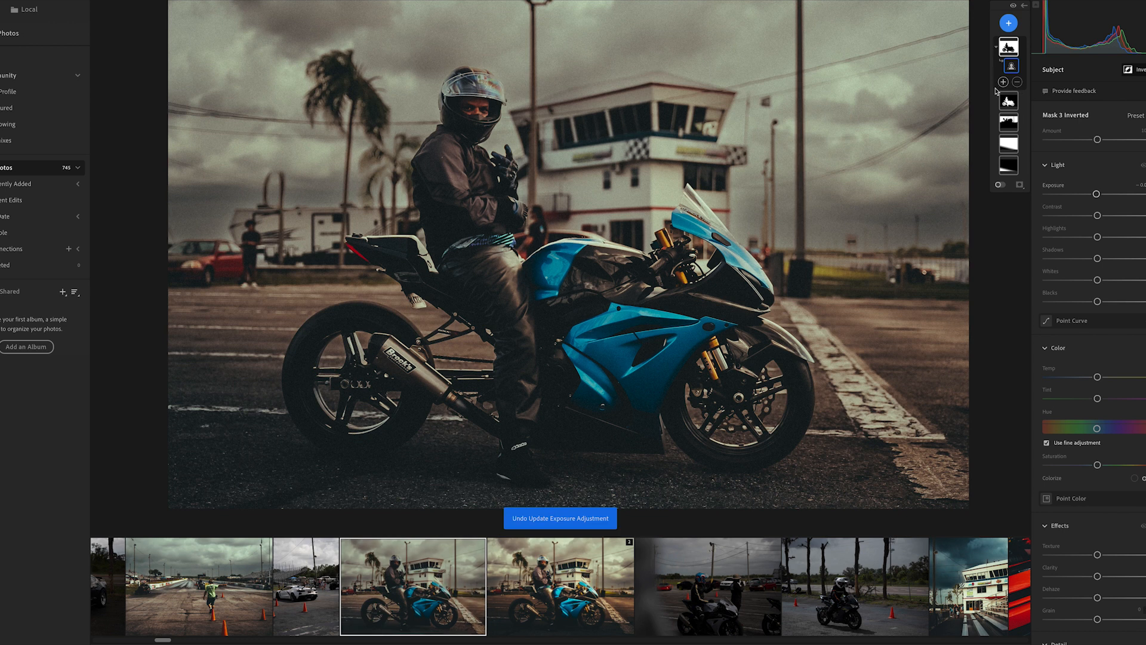
left_click(1005, 101)
left_click_drag(1099, 216, 1106, 215)
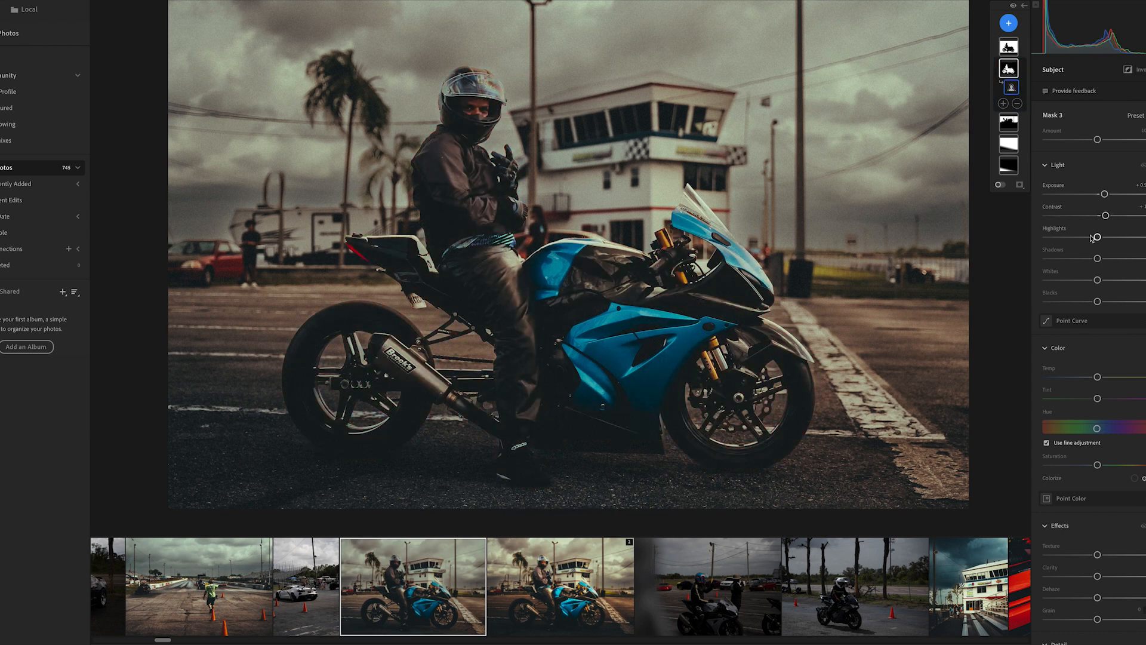
Using the reference's subject mask as a guide, raise contrast on both subject masks, and lower highlights and lift shadows on the non-inverted one
left_click(520, 591)
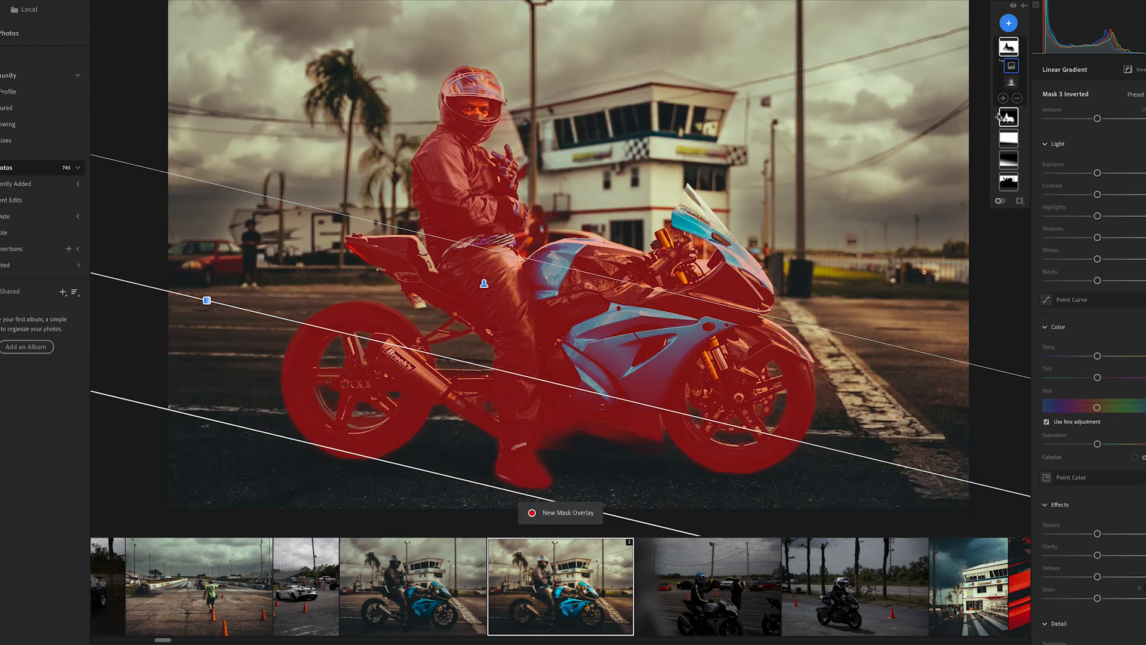
left_click(1008, 118)
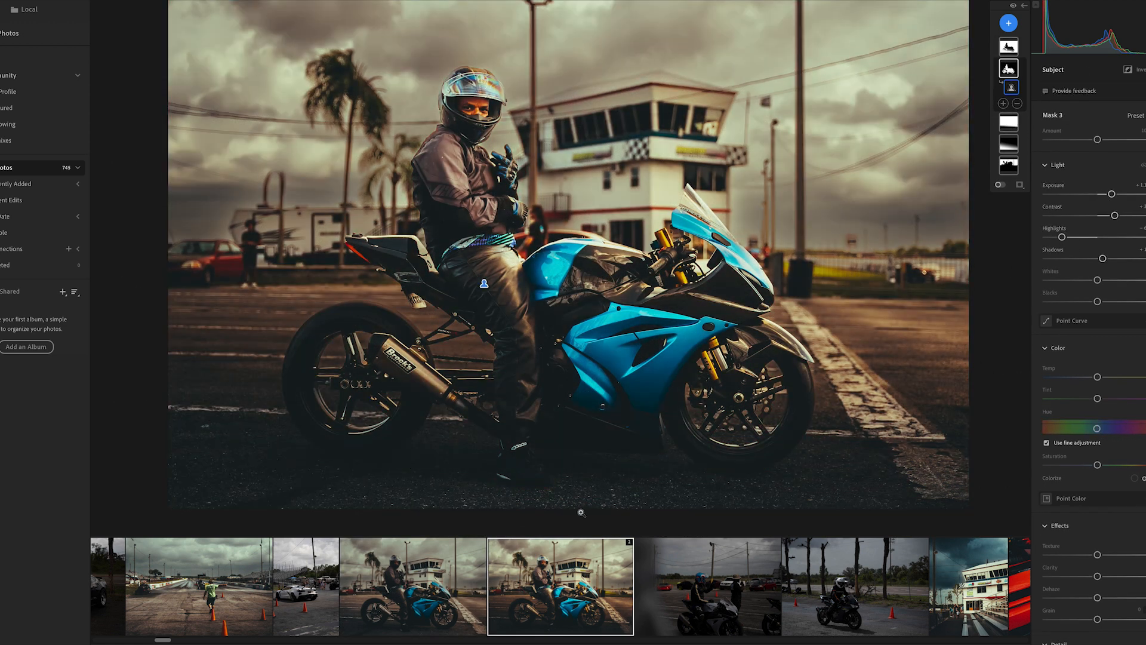
left_click(453, 580)
left_click_drag(1098, 215, 1107, 215)
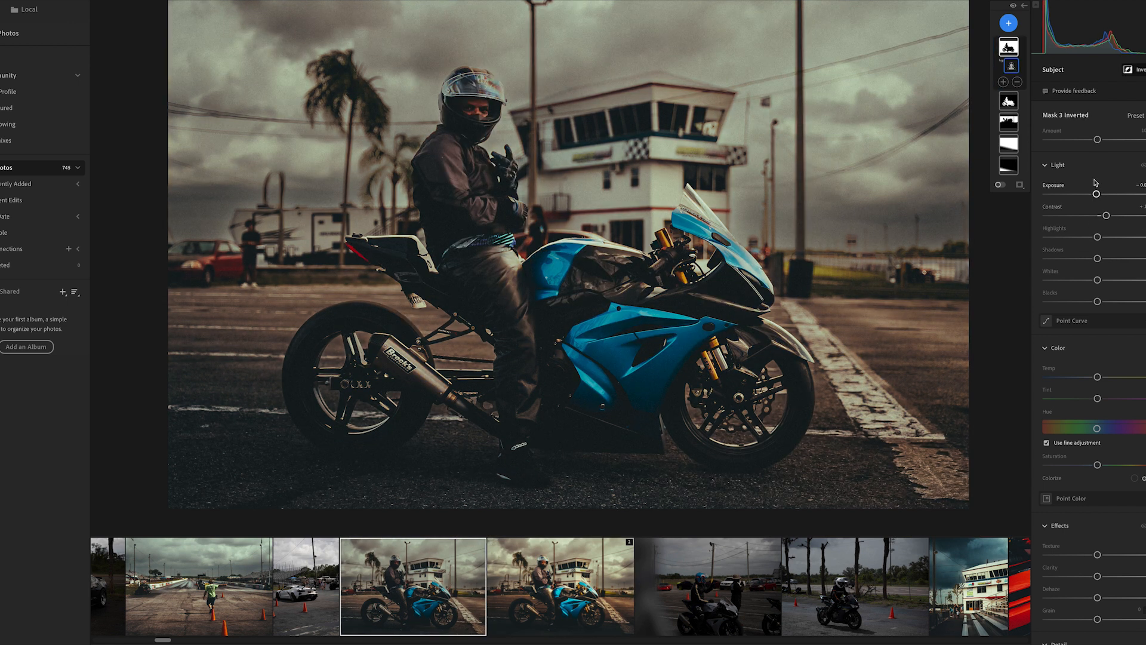
left_click(1009, 101)
left_click_drag(1105, 216, 1102, 258)
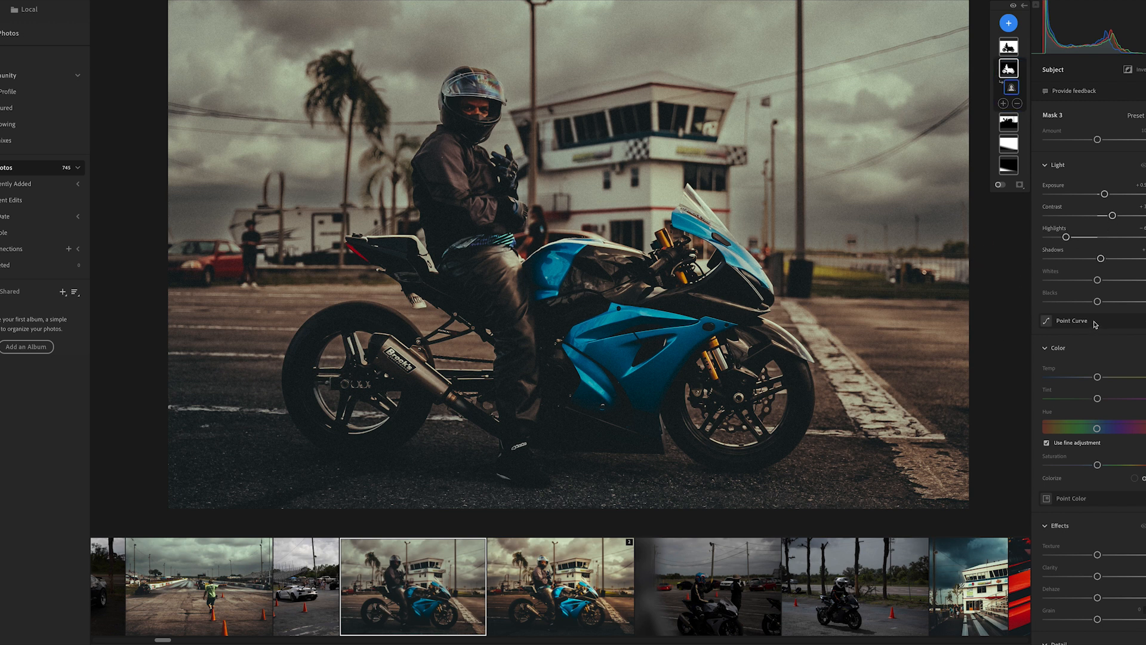
Leave masking and lift the upper midtones of the photo's overall tone curve, following the curve of the reference version
scroll(1123, 348, "down", 4)
left_click(1063, 216)
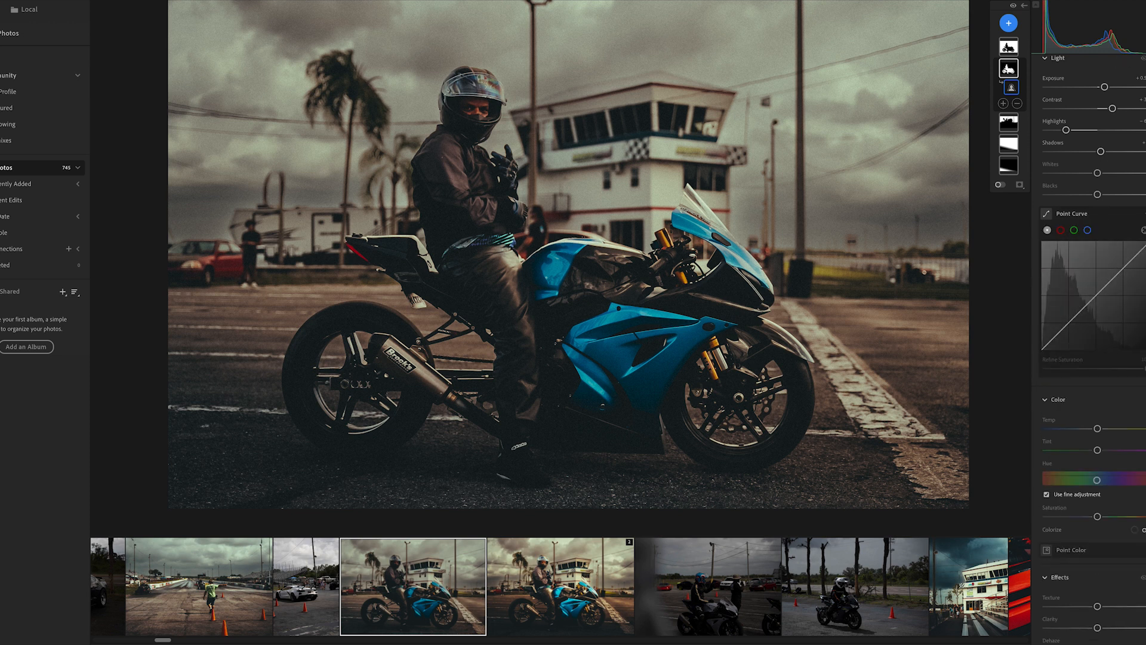
left_click(1145, 31)
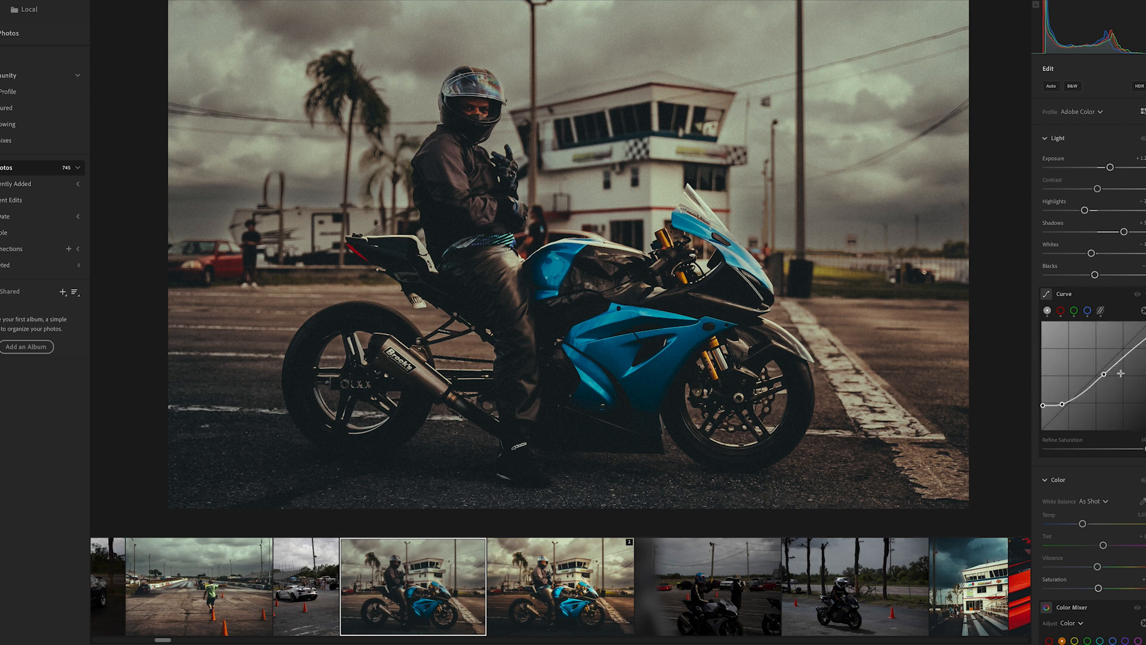
left_click(577, 597)
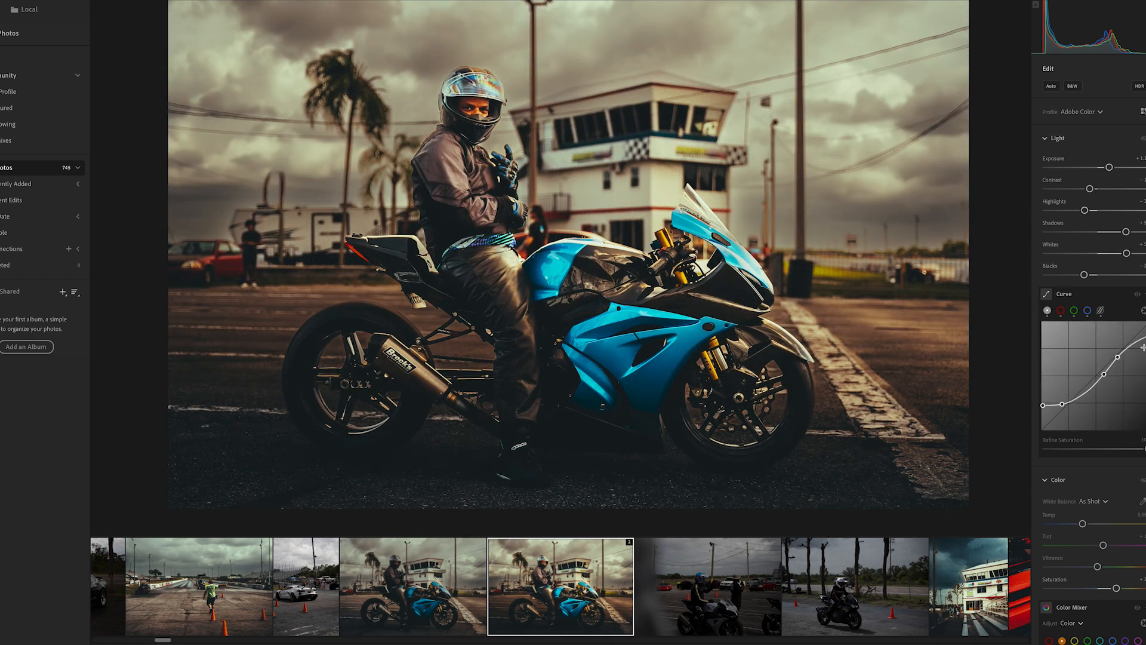
left_click(455, 608)
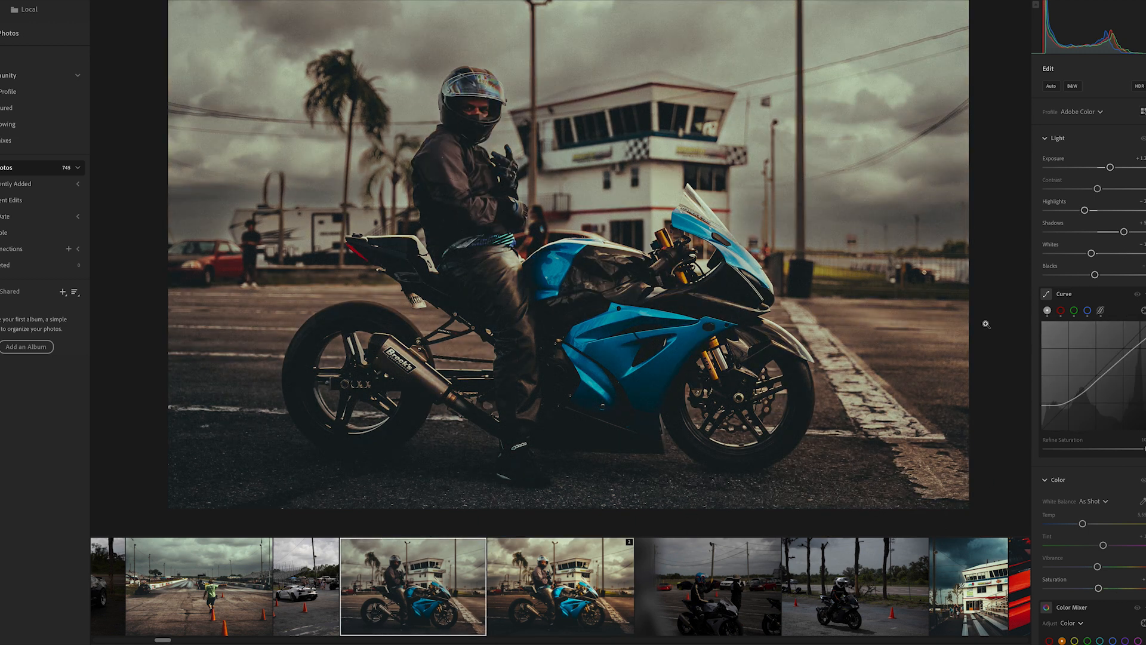
left_click_drag(1124, 357, 1122, 356)
scroll(1121, 355, "down", 1)
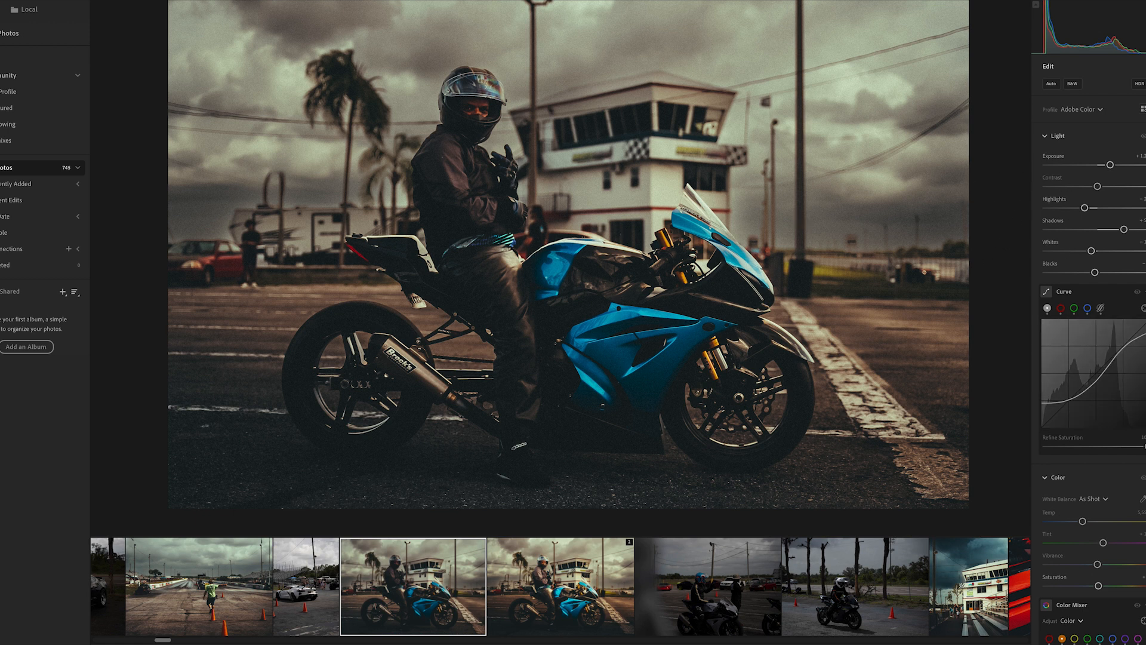
Apply AI Denoise to the photo with an amount of 27, saving the enhanced result in a stack
scroll(1093, 370, "down", 6)
scroll(1140, 427, "down", 4)
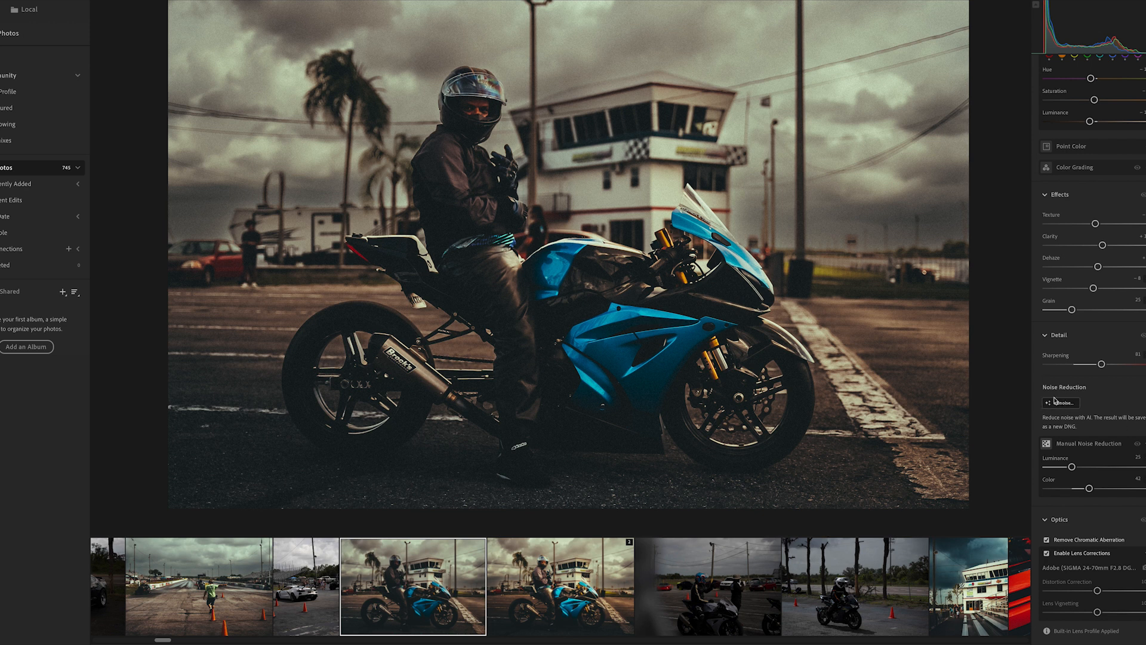
scroll(1067, 404, "down", 1)
left_click(1065, 402)
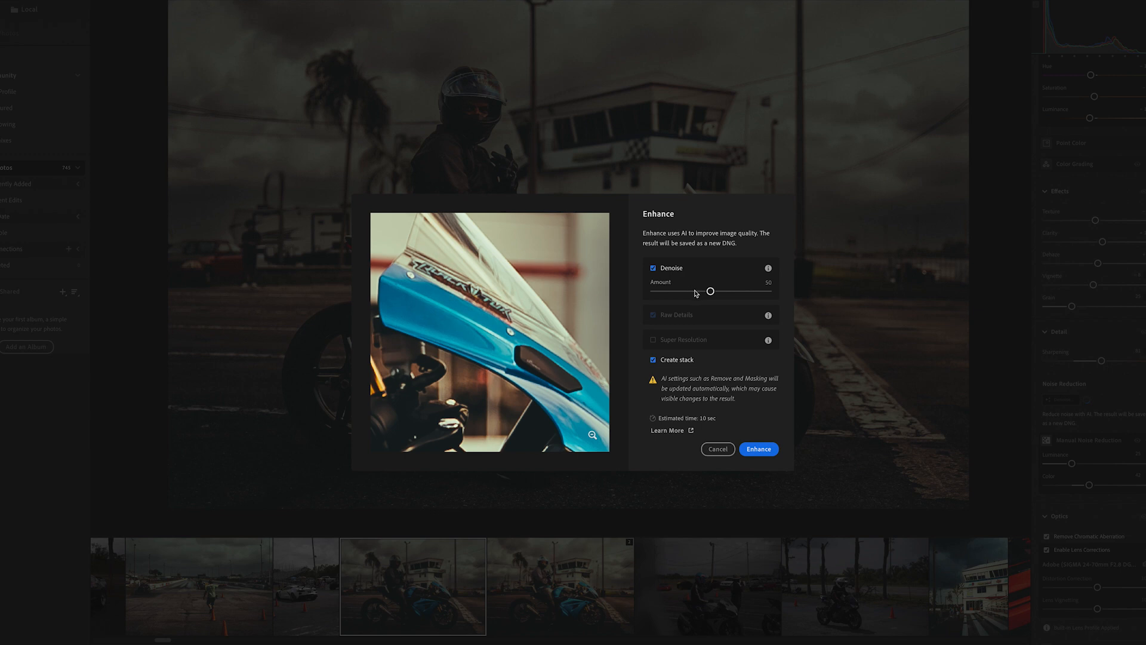
left_click_drag(709, 292, 692, 292)
left_click_drag(699, 295, 688, 292)
left_click_drag(691, 294, 690, 294)
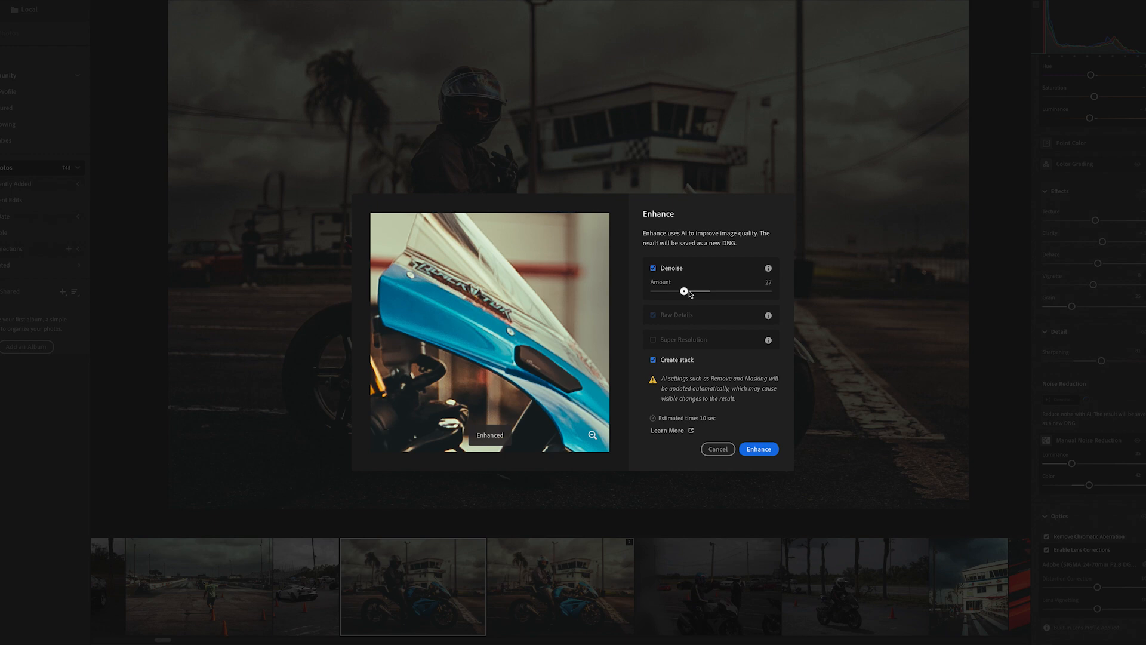
left_click(761, 449)
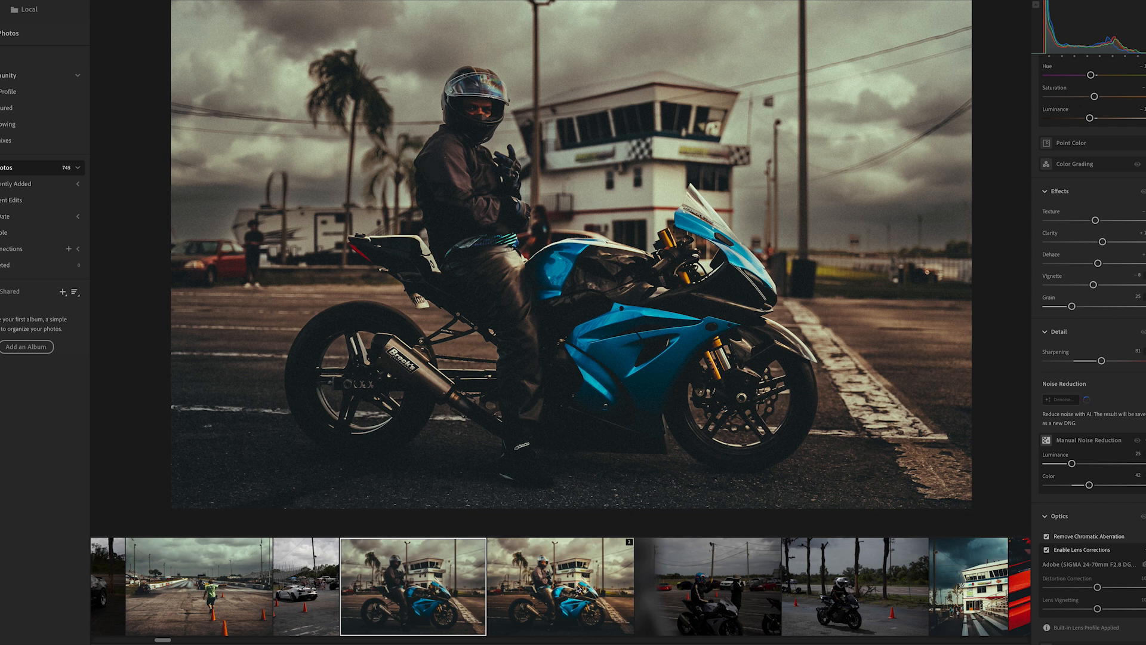
Check the reference's light settings, and on the denoised photo lower contrast slightly and raise whites and blacks
left_click(578, 590)
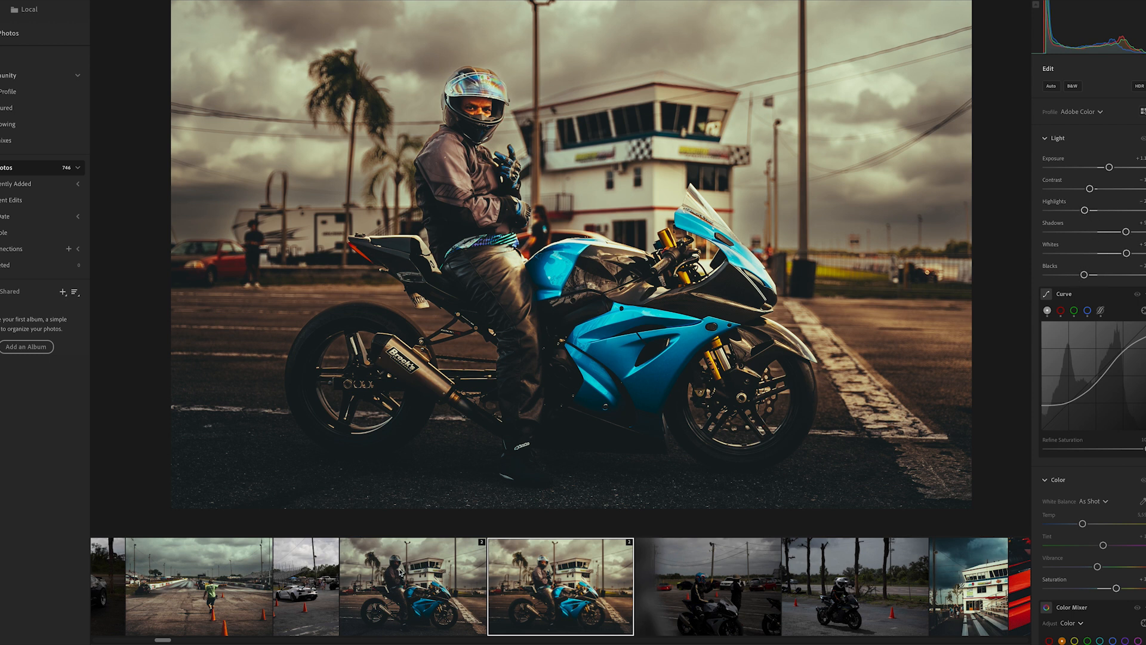
left_click(400, 574)
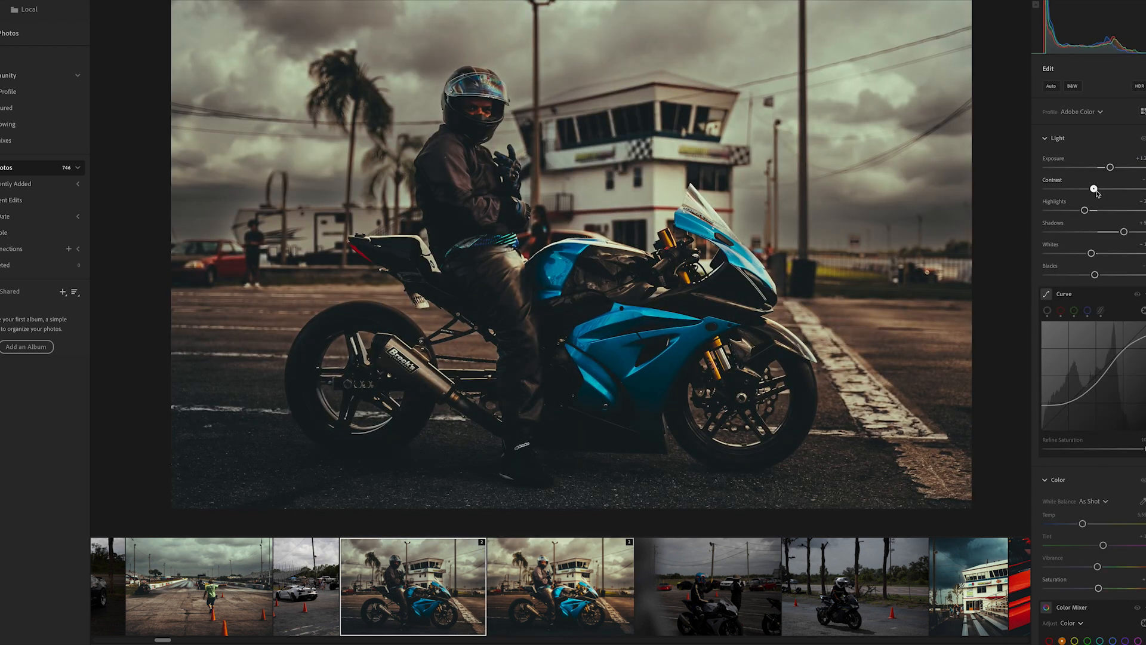
left_click_drag(1097, 253, 1100, 275)
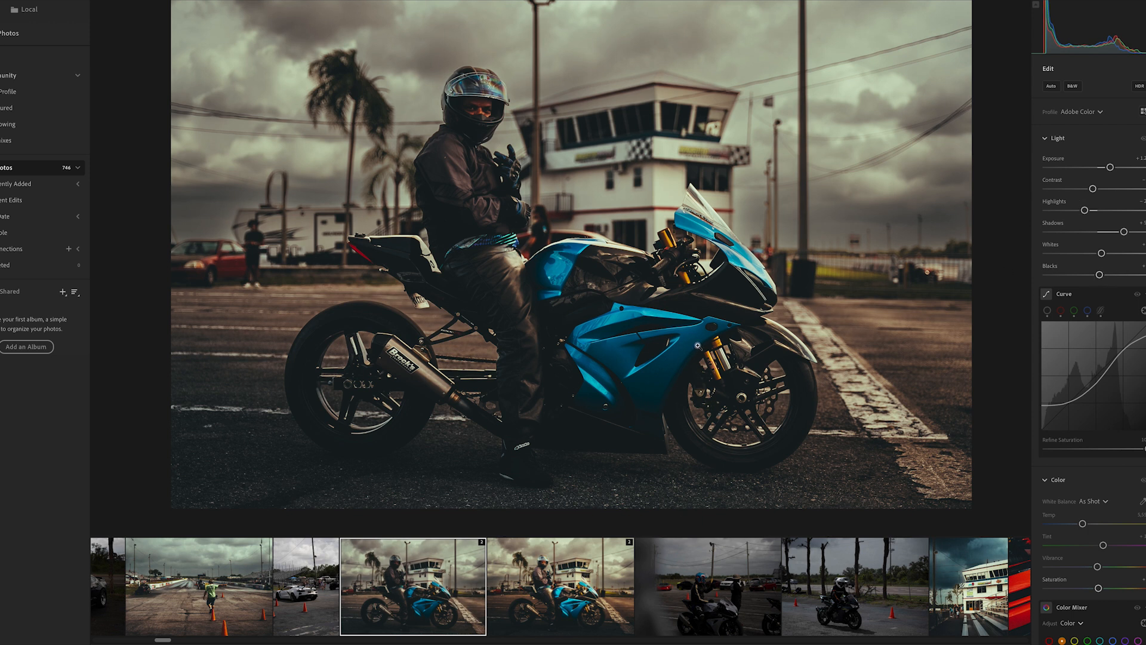
Compare the denoised edit with its original, and review the inverted subject mask with its linear gradient on the reference version
key("backslash")
key("backslash")
key("backslash")
key("backslash")
key("backslash")
key("backslash")
left_click(553, 592)
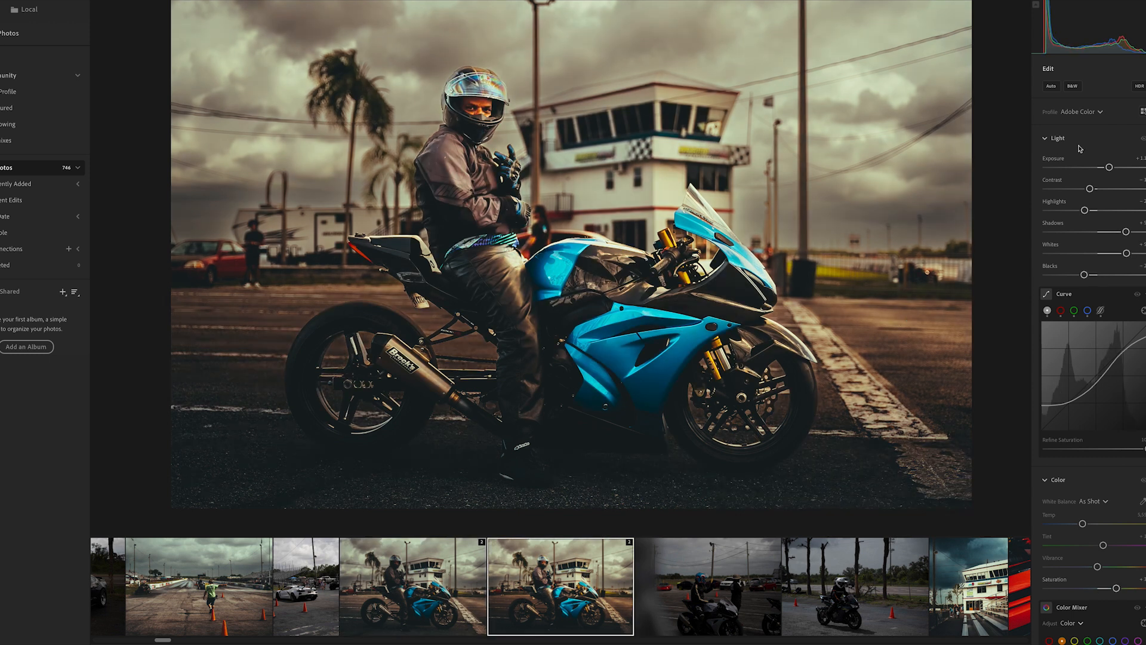
key("m")
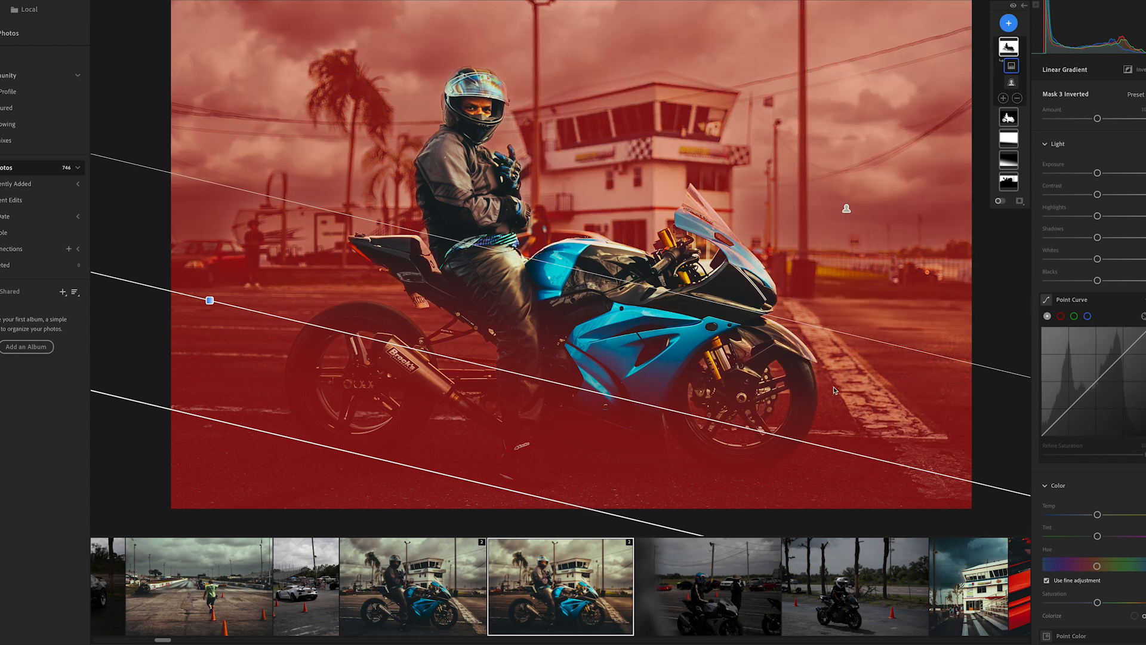
left_click(436, 563)
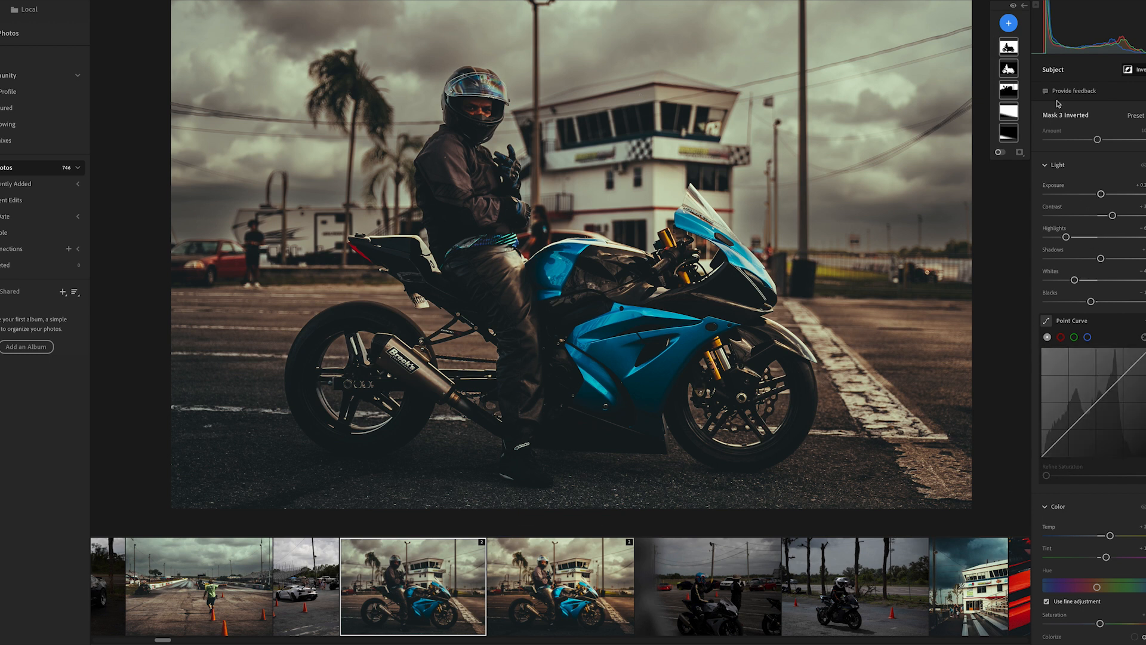
Lower the exposure of the linear gradient mask that darkens the asphalt in the photo's lower-left area
left_click(1009, 133)
left_click_drag(1088, 173, 1083, 174)
scroll(1085, 172, "down", 1)
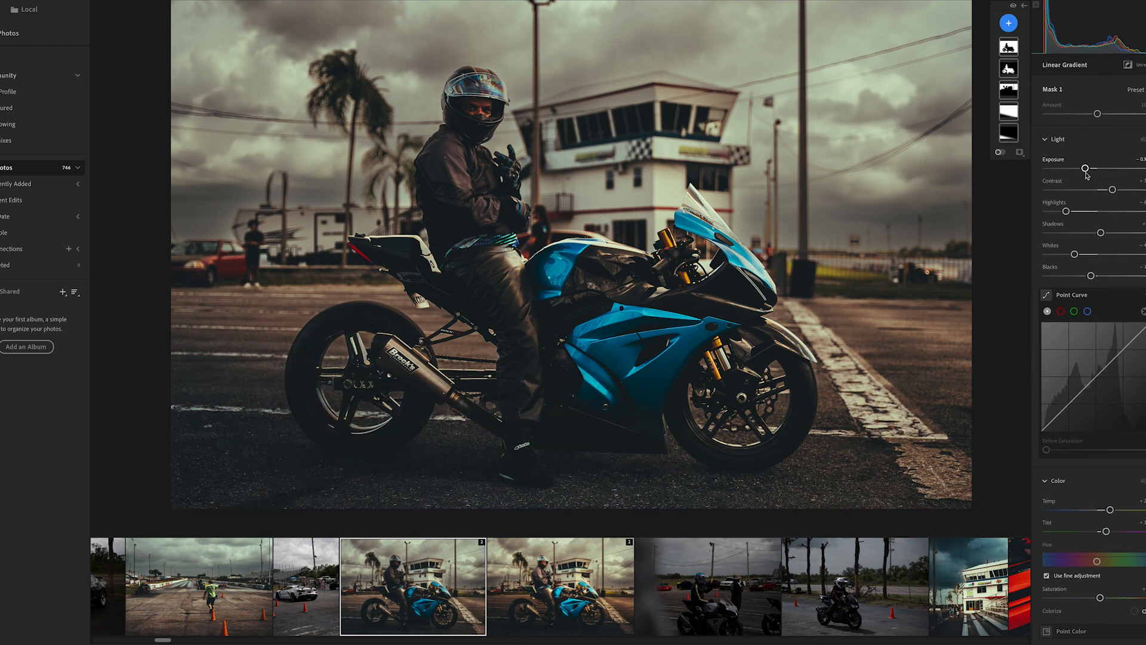
left_click(1013, 133)
scroll(1089, 170, "down", 1)
left_click_drag(1091, 170, 1090, 169)
mouse_move(1007, 136)
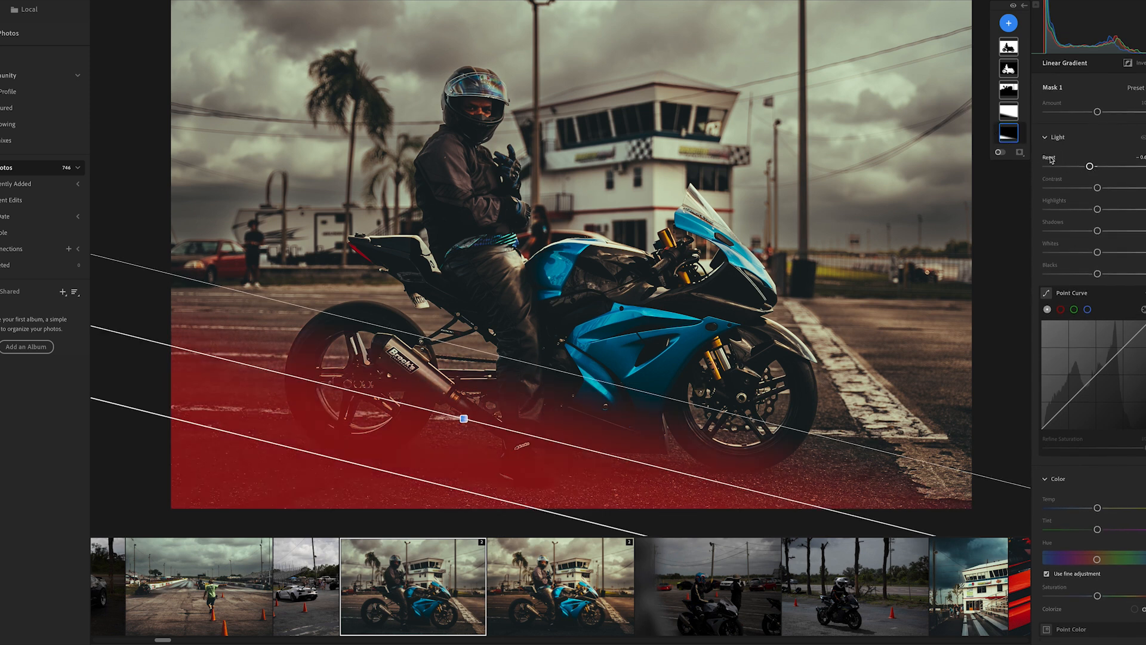
left_click_drag(1090, 166, 1086, 167)
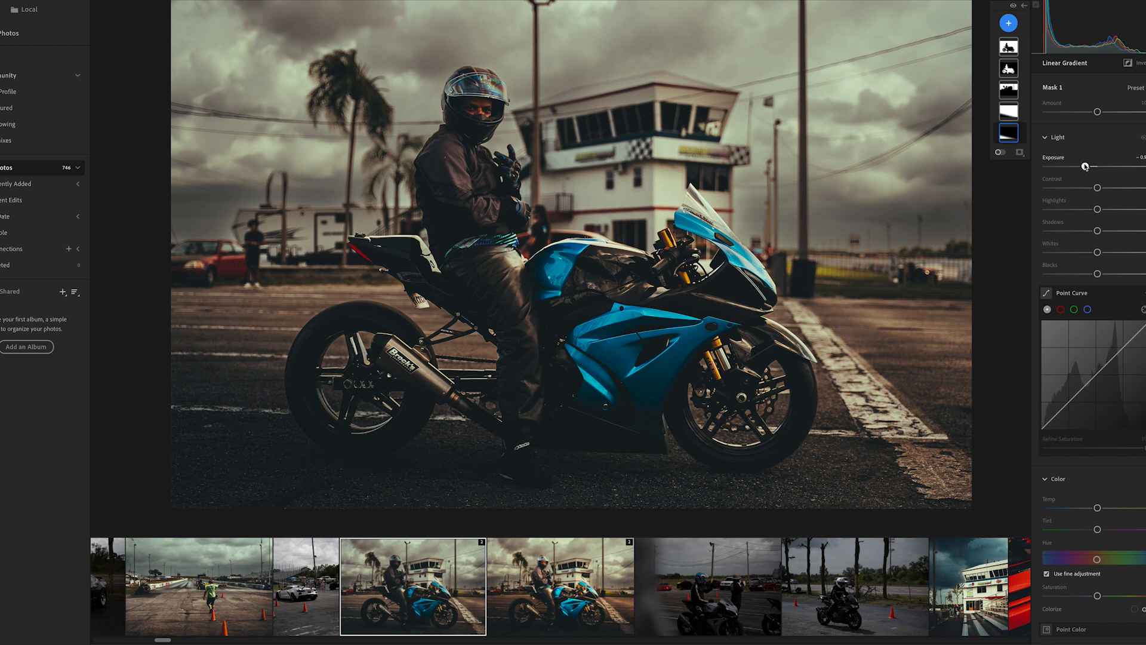
On the inverted linear gradient mask, raise exposure slightly and warm the temperature a little
left_click(1009, 113)
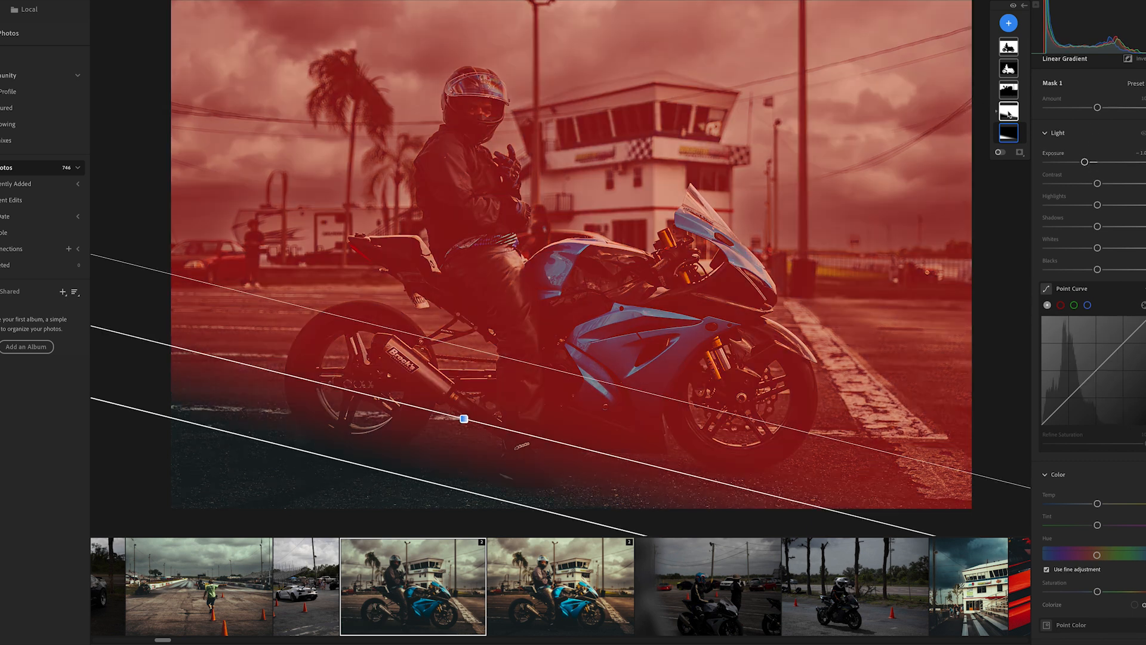
scroll(1098, 163, "down", 1)
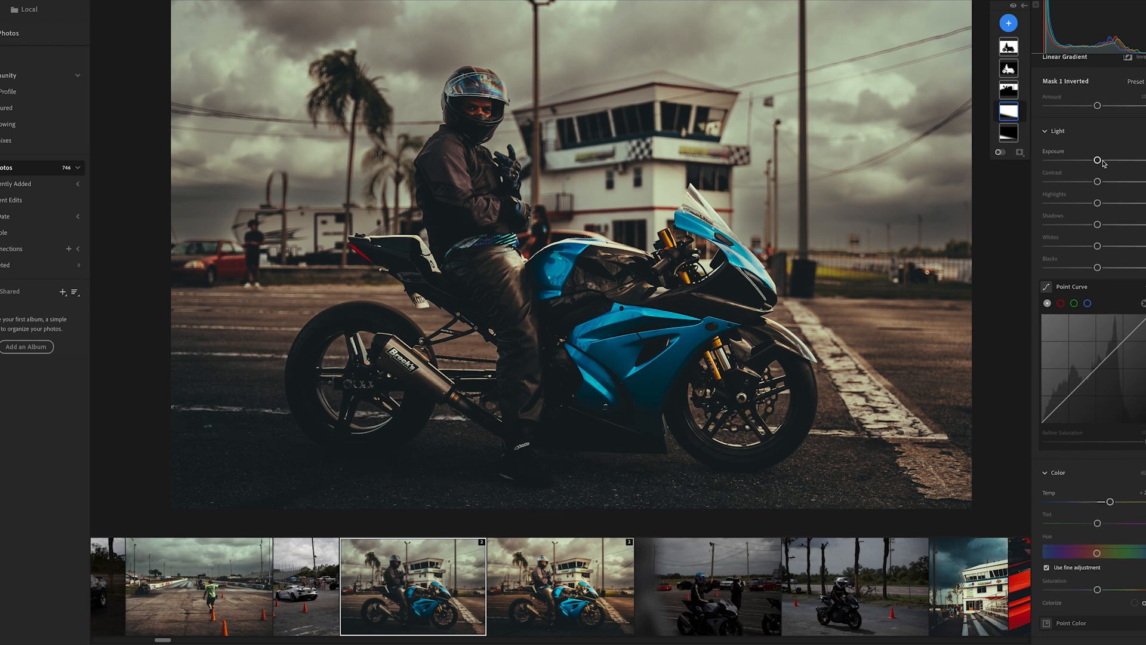
scroll(1102, 162, "up", 1)
left_click(1102, 166)
left_click_drag(1102, 166, 1100, 165)
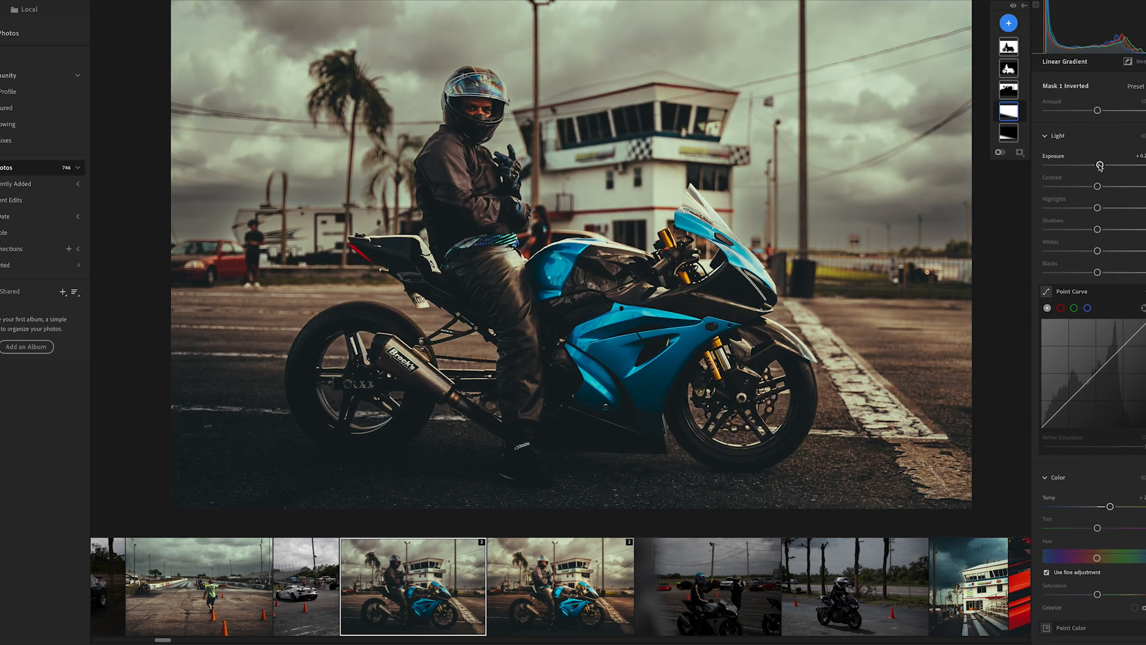
left_click_drag(1111, 510, 1124, 508)
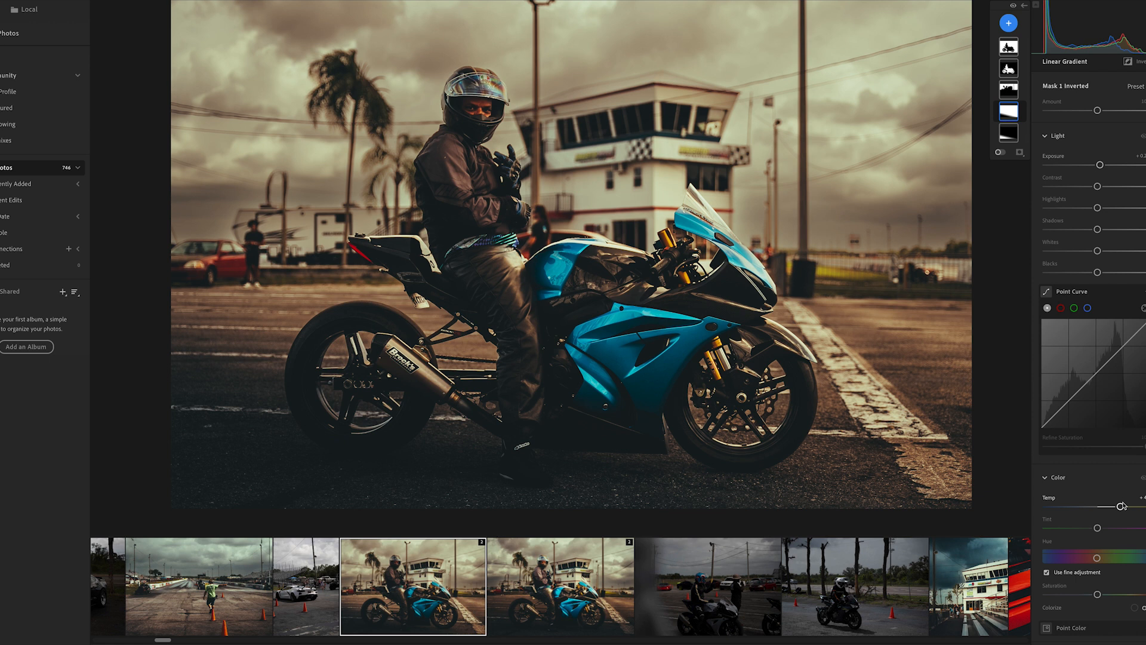
left_click_drag(1122, 507, 1116, 508)
left_click_drag(1117, 511, 1118, 510)
Leave masking, raise the photo's overall saturation slightly, and reduce the orange saturation a little in the Color Mixer
key("e")
scroll(1099, 457, "down", 5)
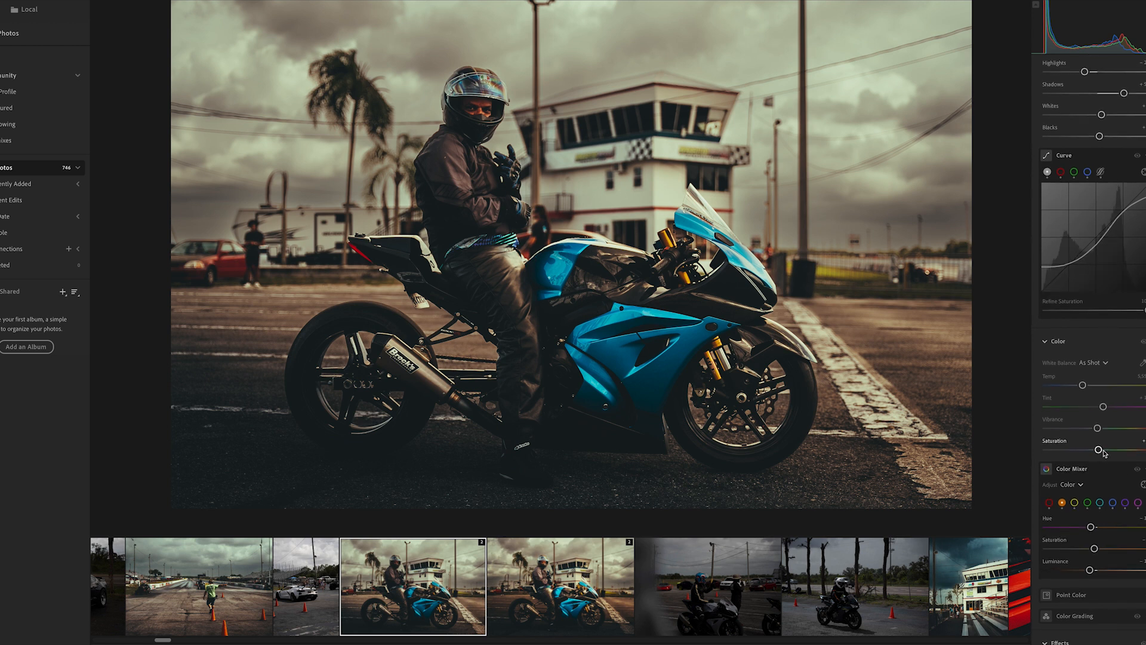
left_click_drag(1100, 449, 1102, 451)
scroll(1103, 455, "up", 1)
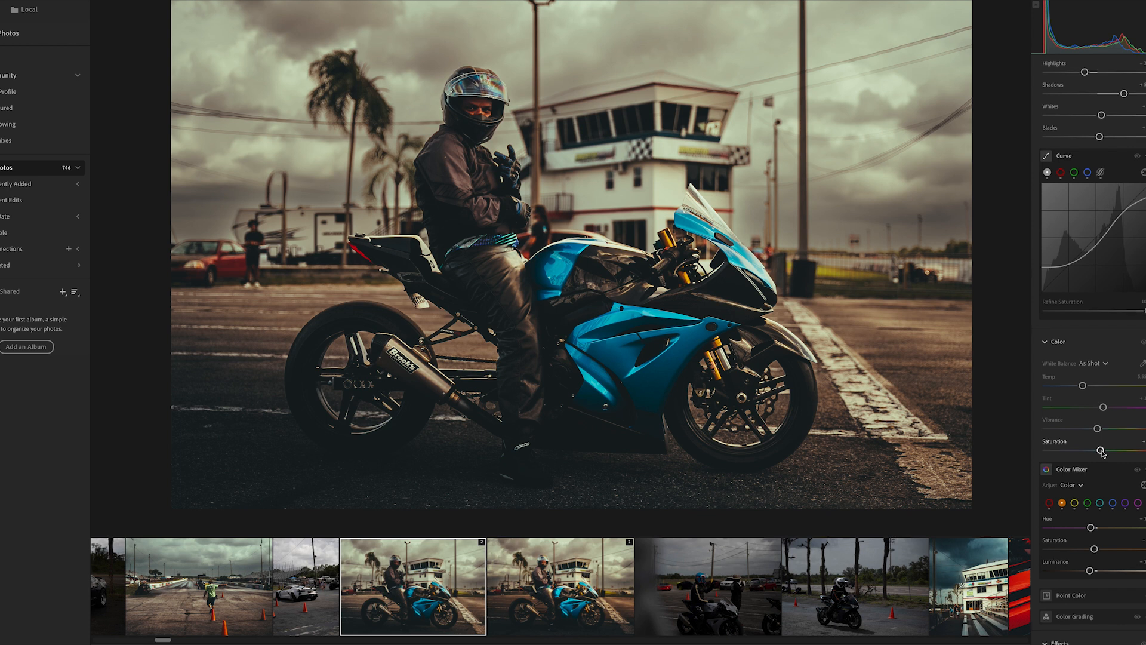
scroll(1103, 453, "down", 1)
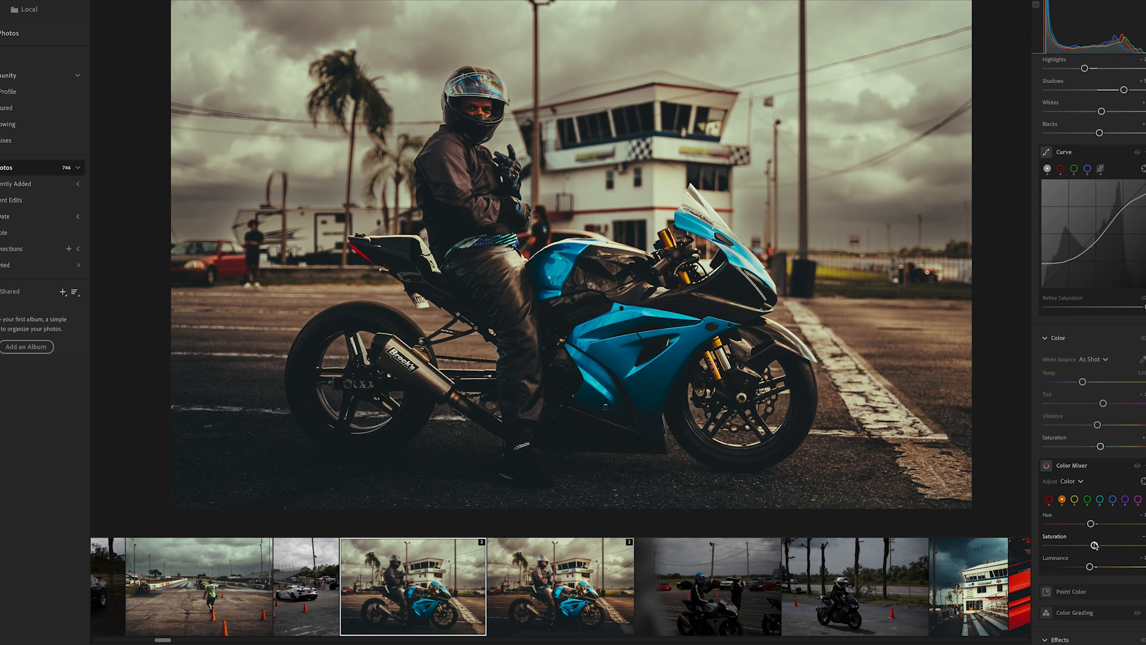
scroll(1095, 546, "down", 1)
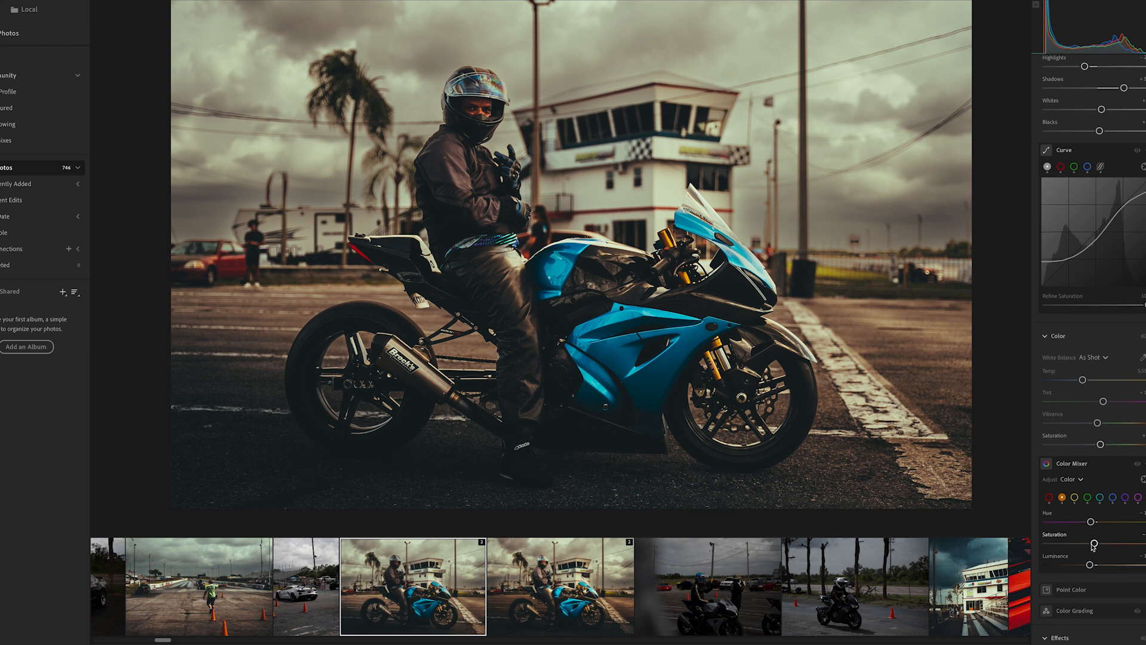
left_click_drag(1094, 546, 1092, 547)
Compare the denoised edit with the reference version by switching between the two photos several times
scroll(583, 563, "left", 1)
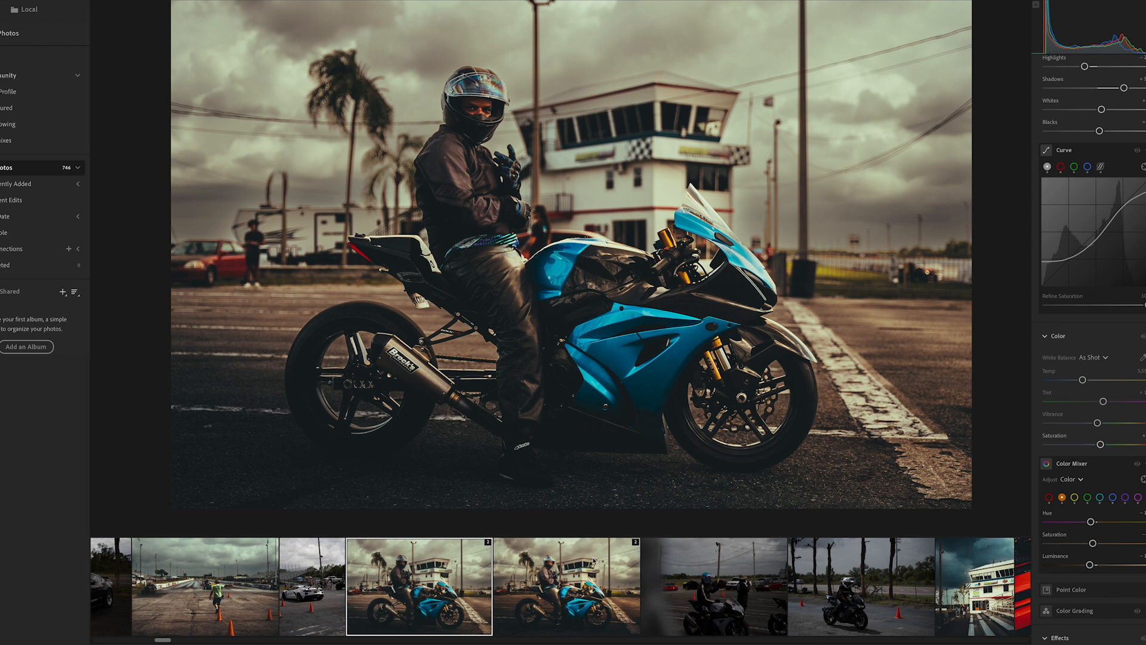
left_click(526, 593)
left_click(461, 595)
left_click(507, 589)
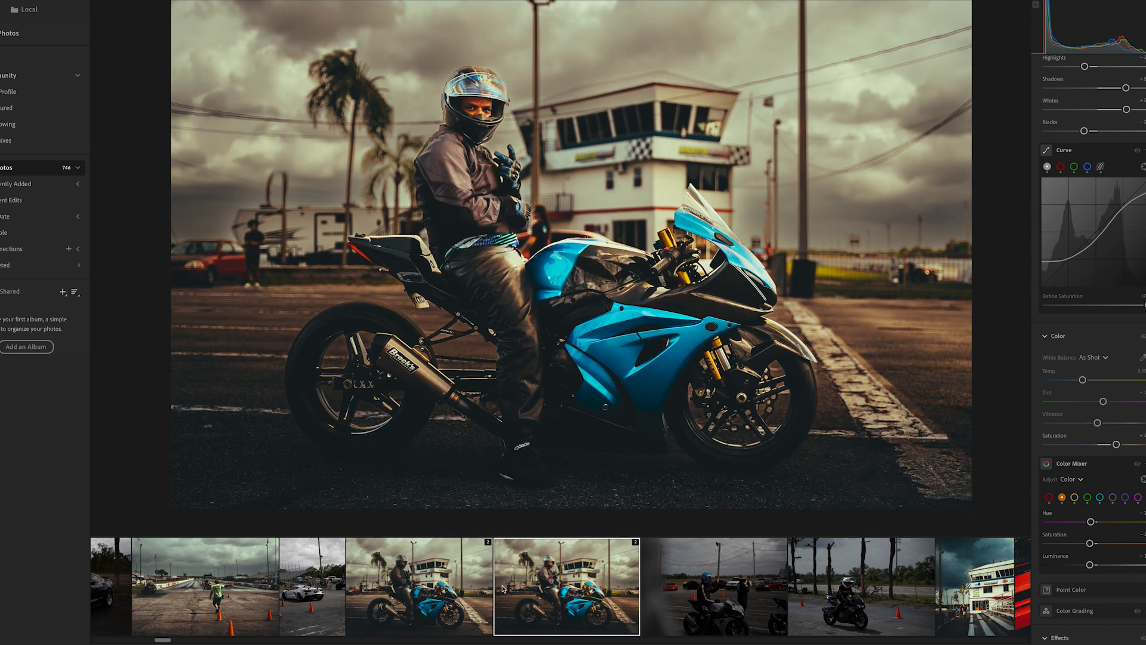
left_click(439, 591)
left_click(507, 589)
left_click(437, 610)
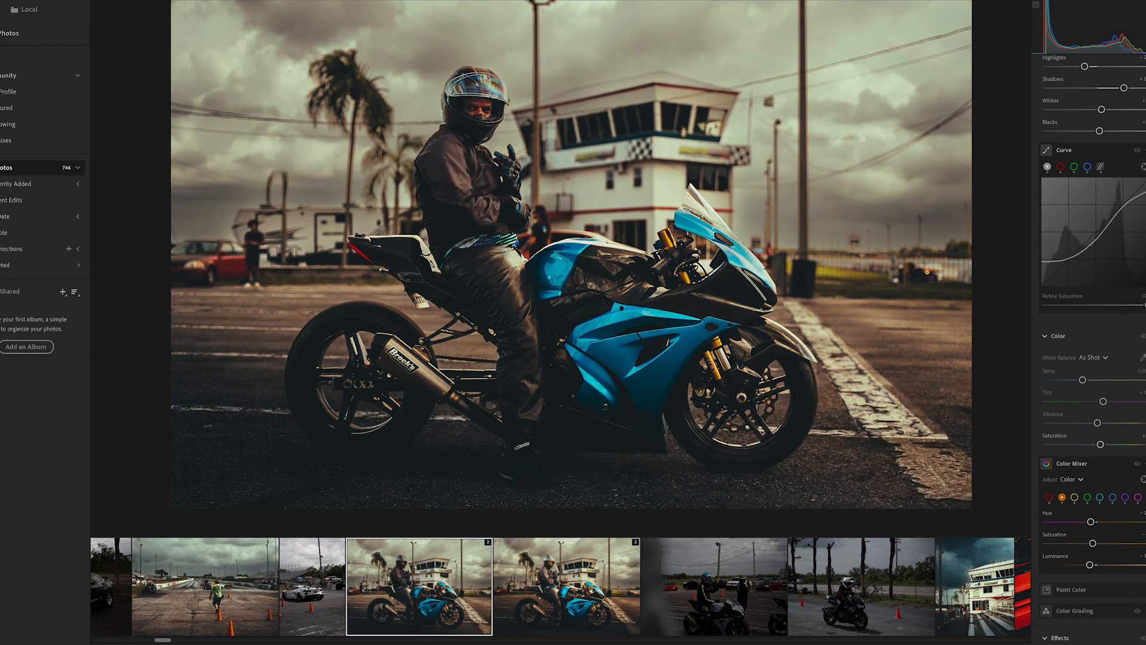
Reopen masking, raise the subject mask's exposure slightly, and lower exposure on the inverted subject mask covering the background
key("m")
left_click(1010, 101)
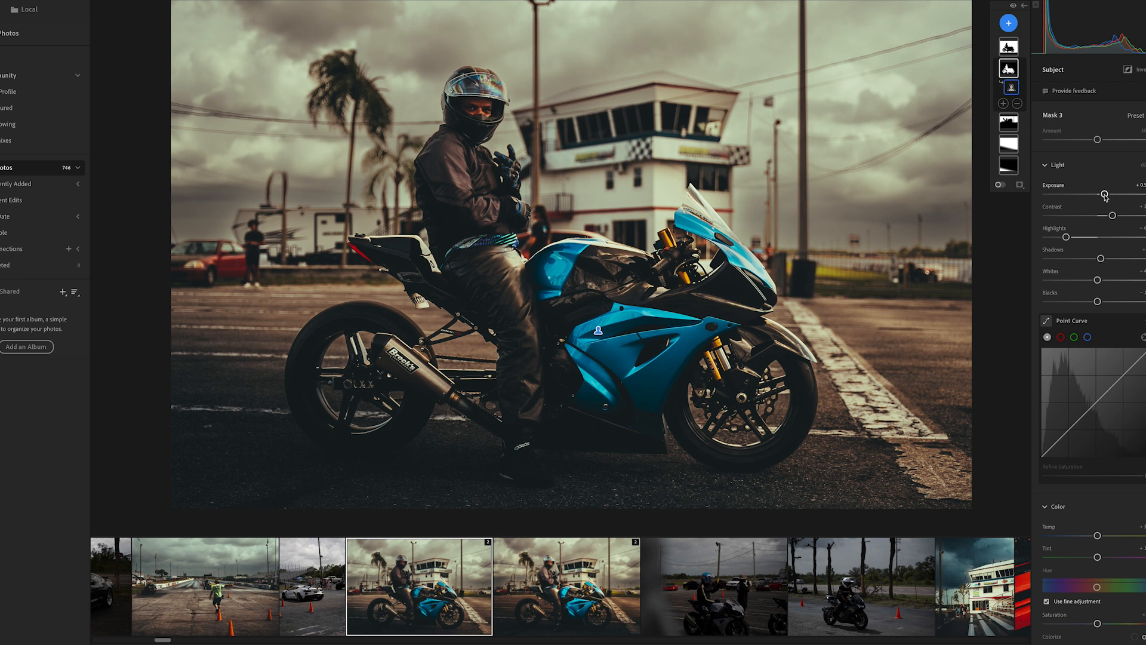
left_click_drag(1105, 195, 1104, 195)
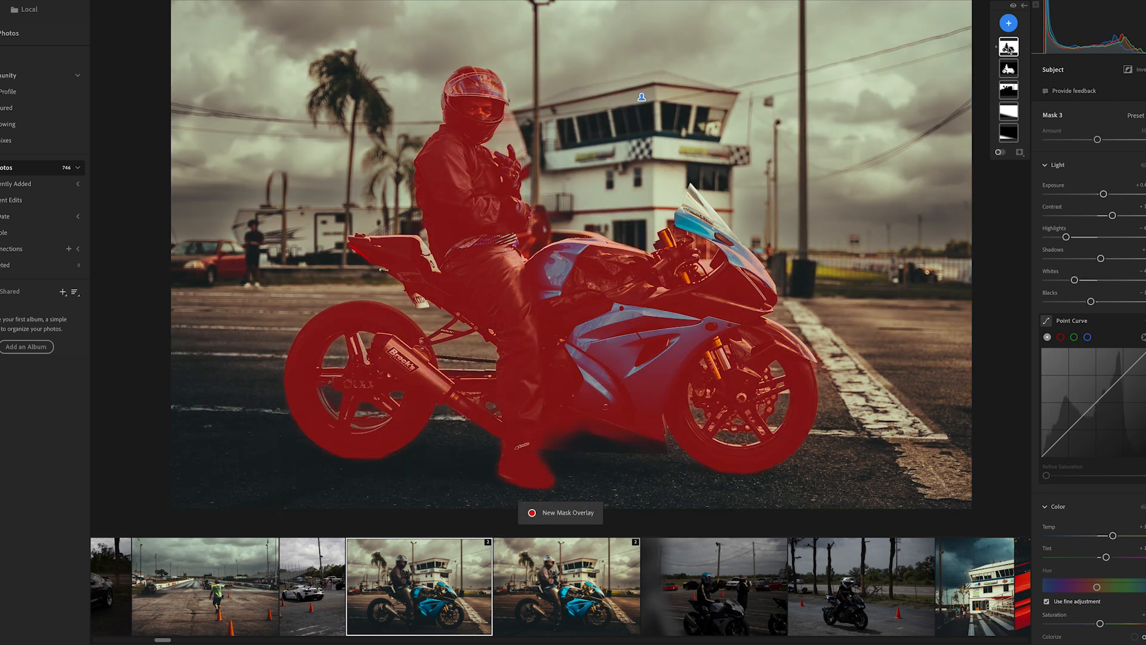
left_click(1009, 47)
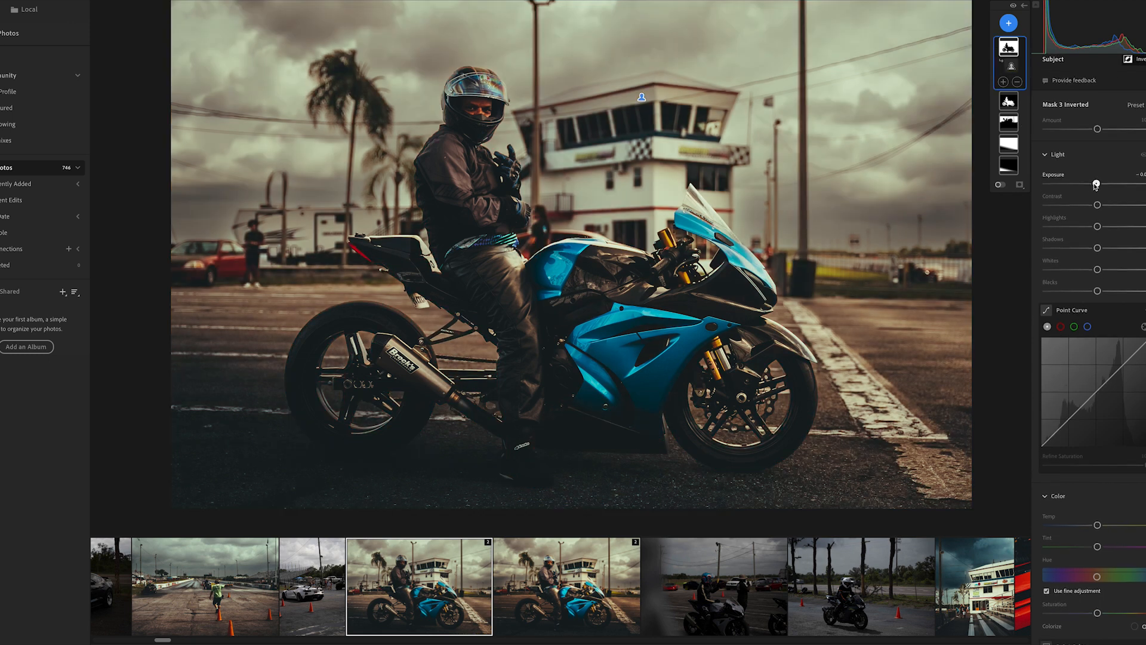
left_click_drag(1096, 183, 1092, 185)
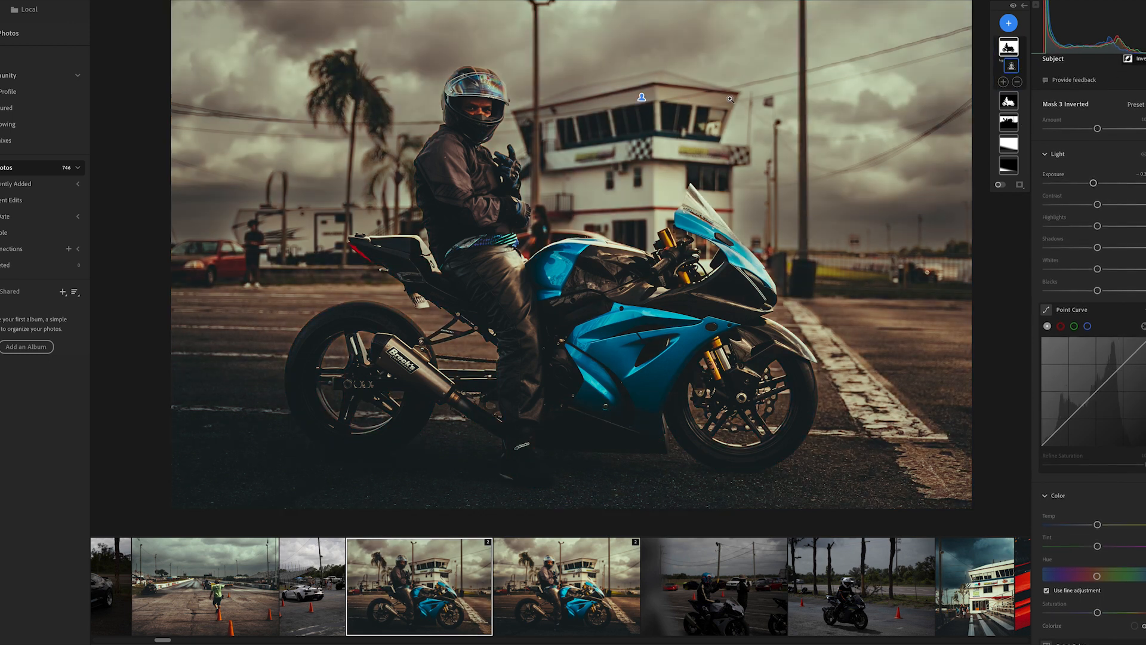
Raise the subject mask's exposure further, inspect the rider's jacket edges up close, and ease the exposure back slightly
left_click(1009, 101)
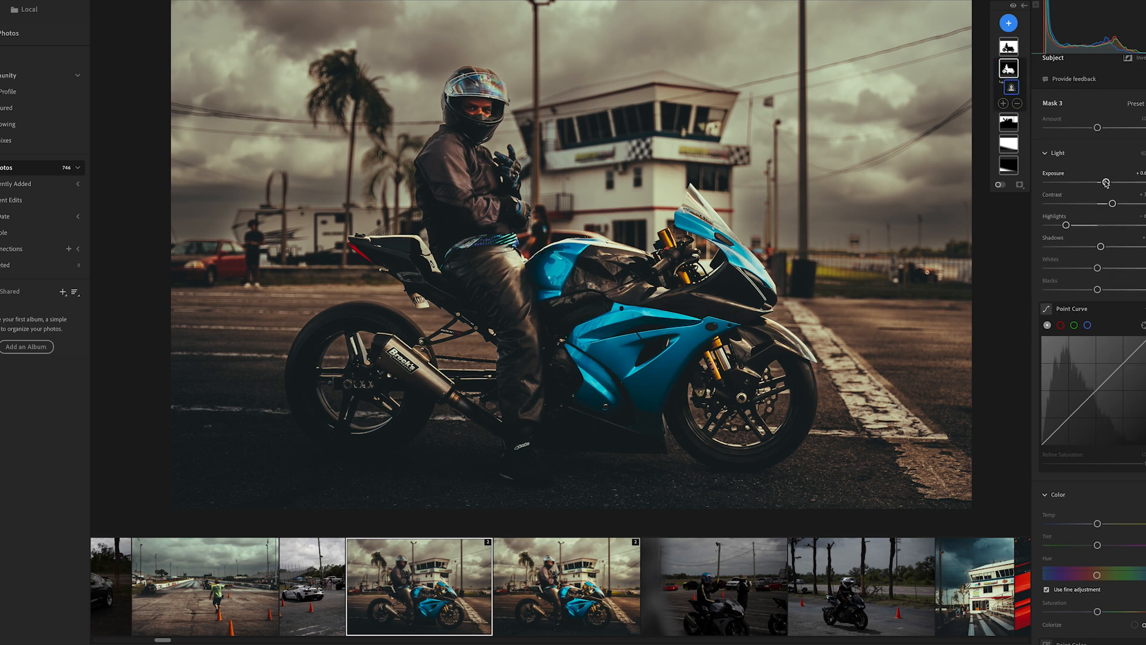
left_click(1009, 70)
left_click_drag(1106, 180, 1109, 182)
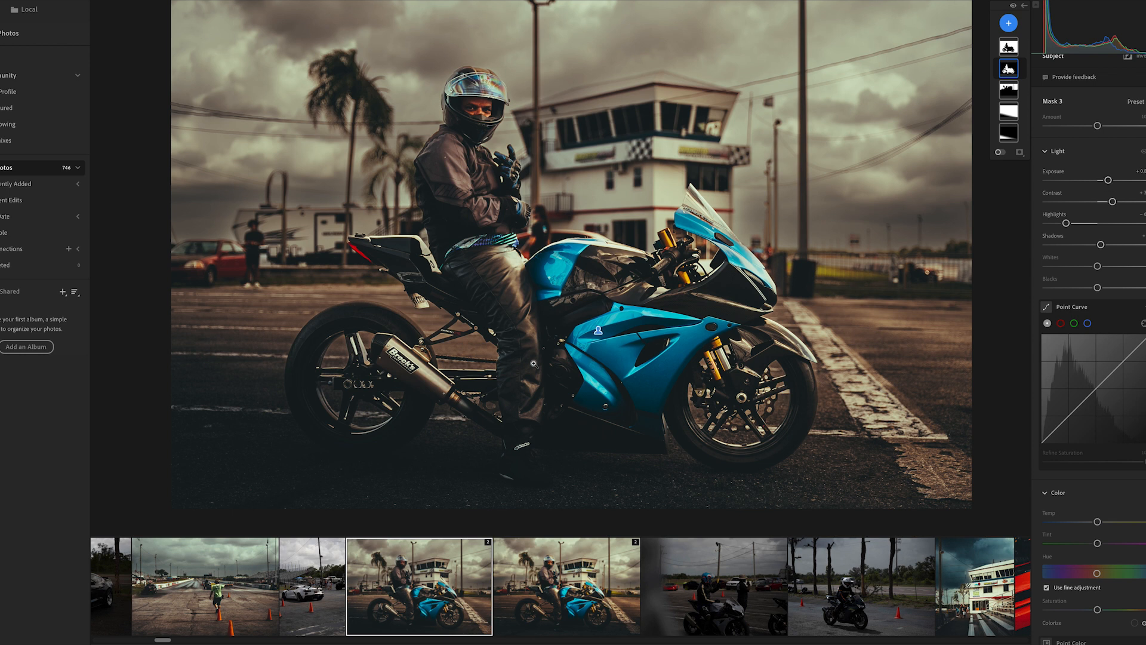
left_click(478, 258)
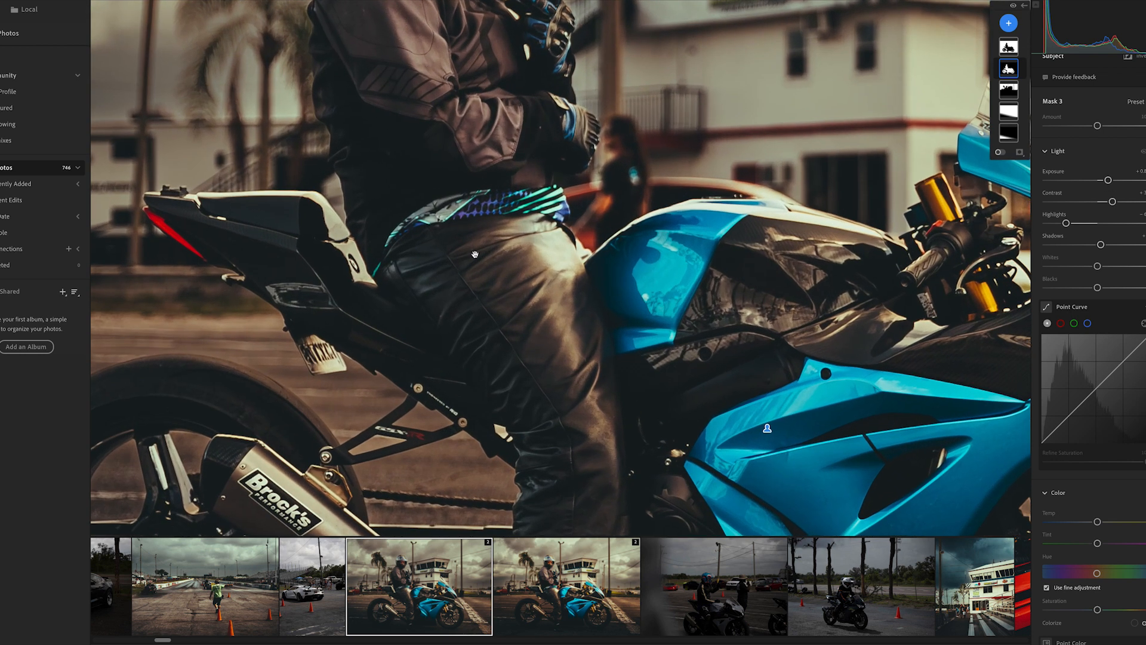
left_click_drag(472, 241, 571, 495)
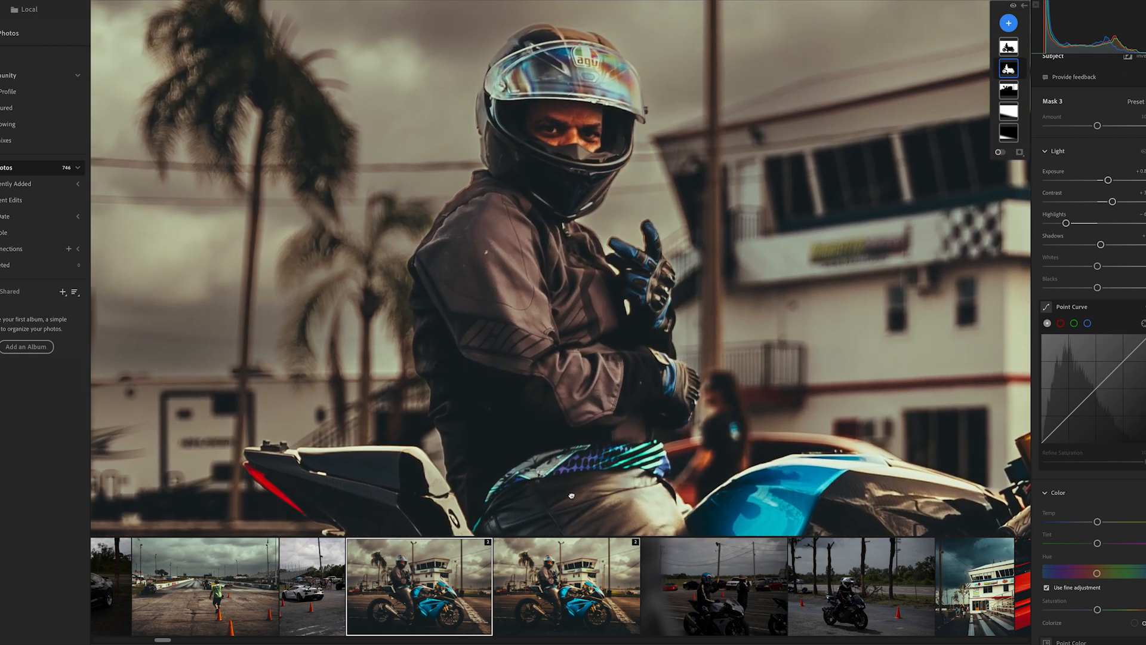
scroll(452, 234, "up", 5)
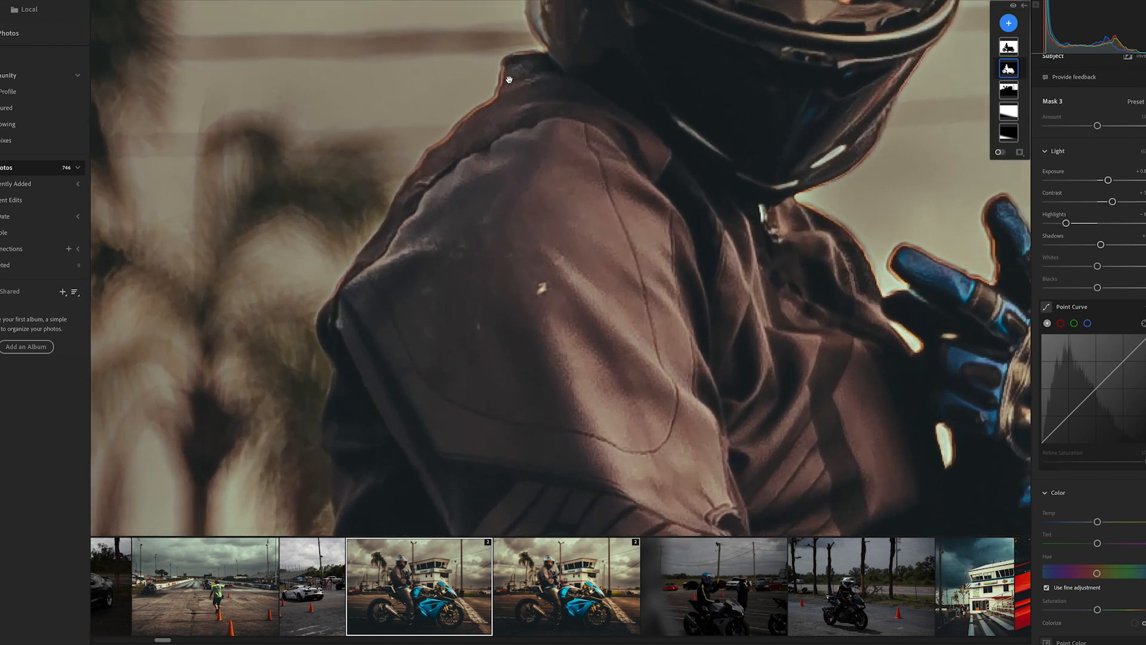
scroll(505, 107, "down", 4)
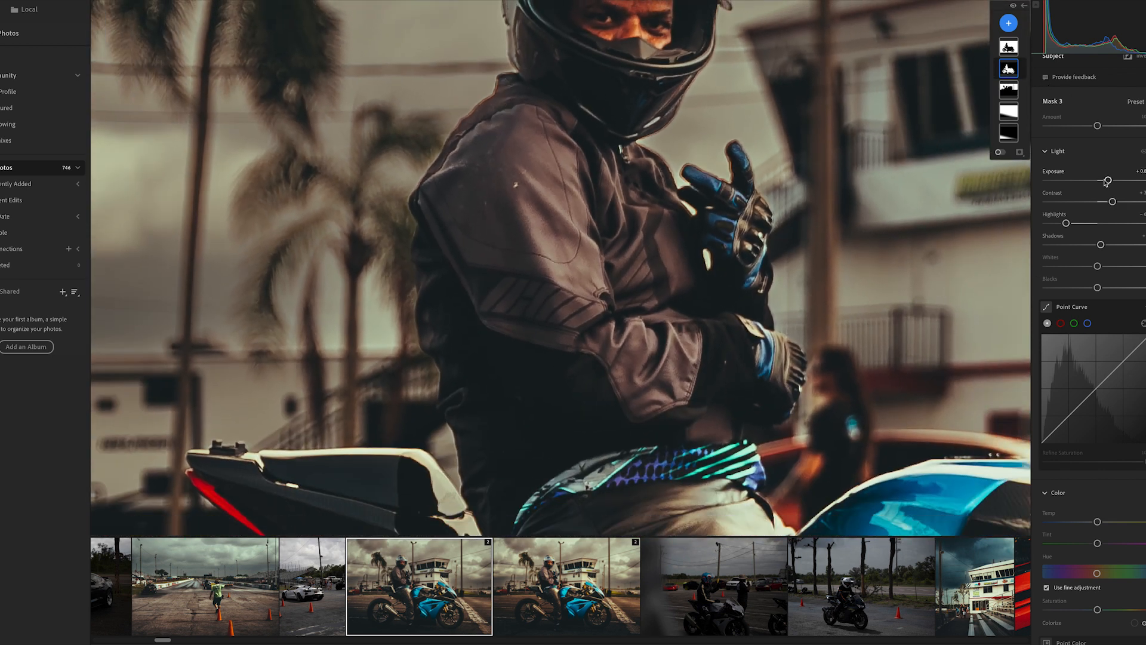
scroll(1104, 183, "down", 1)
scroll(1104, 183, "up", 1)
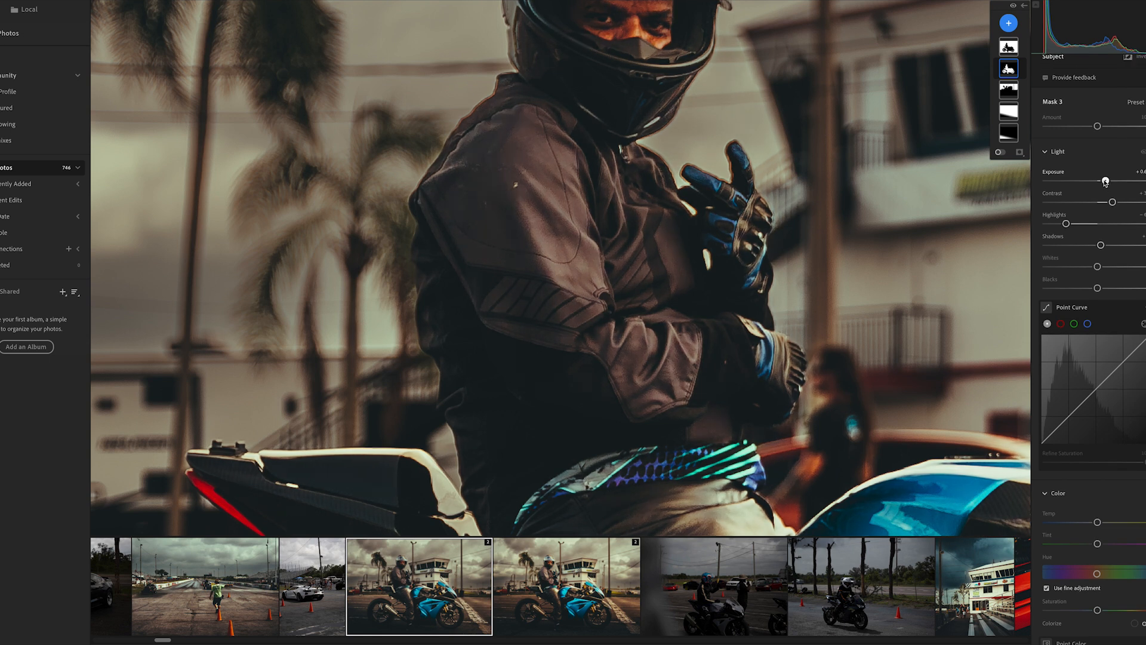
left_click(460, 147)
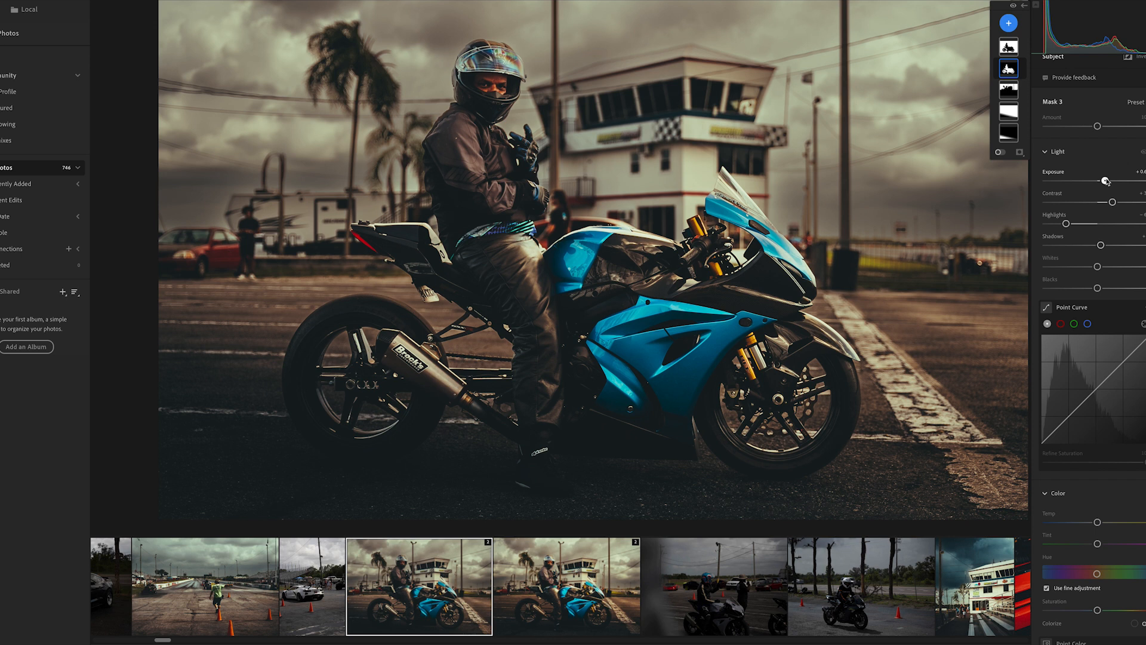
Lower the subject mask's blacks slightly and compare the whole photo with the reference version
left_click_drag(1097, 287, 1094, 289)
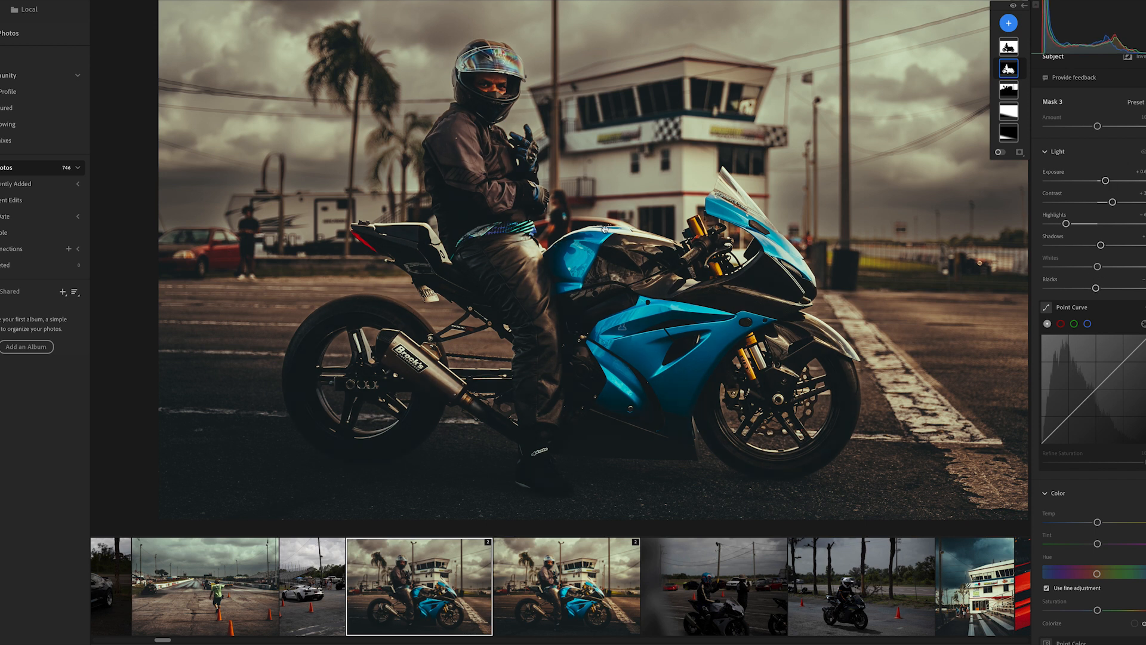
scroll(494, 267, "down", 3)
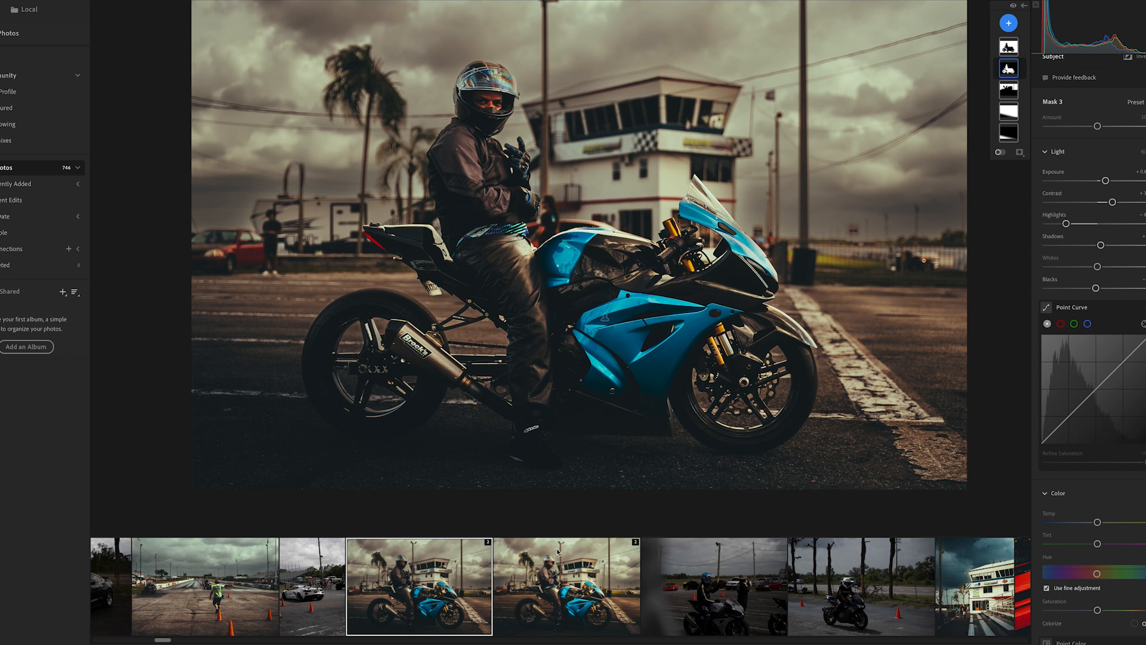
left_click(558, 552)
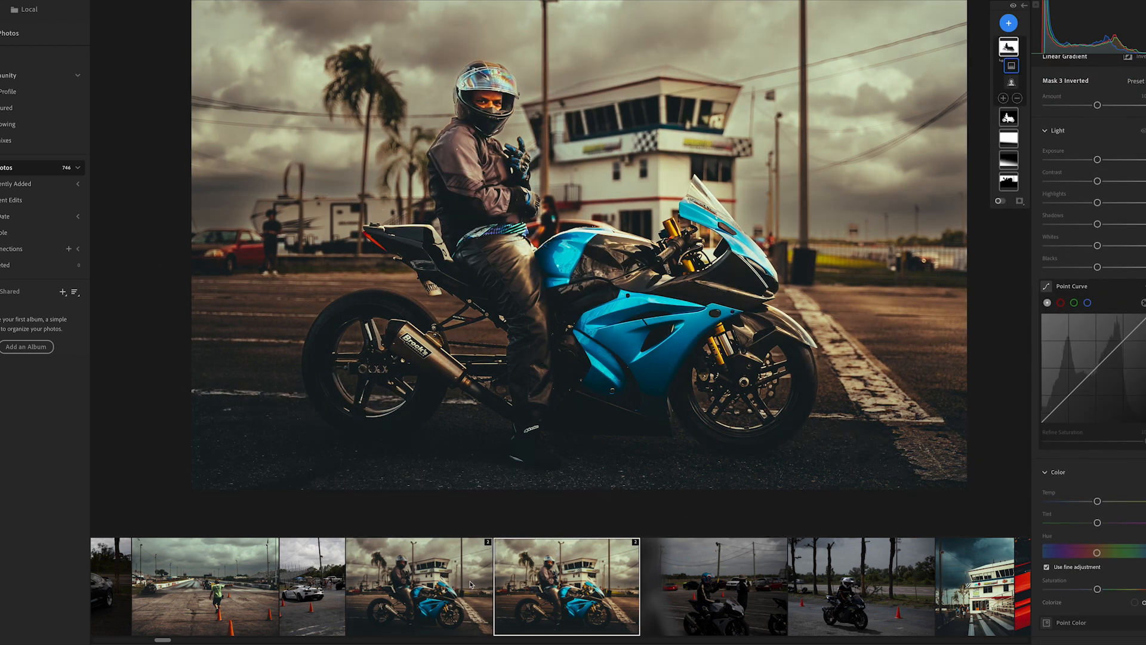
left_click(472, 584)
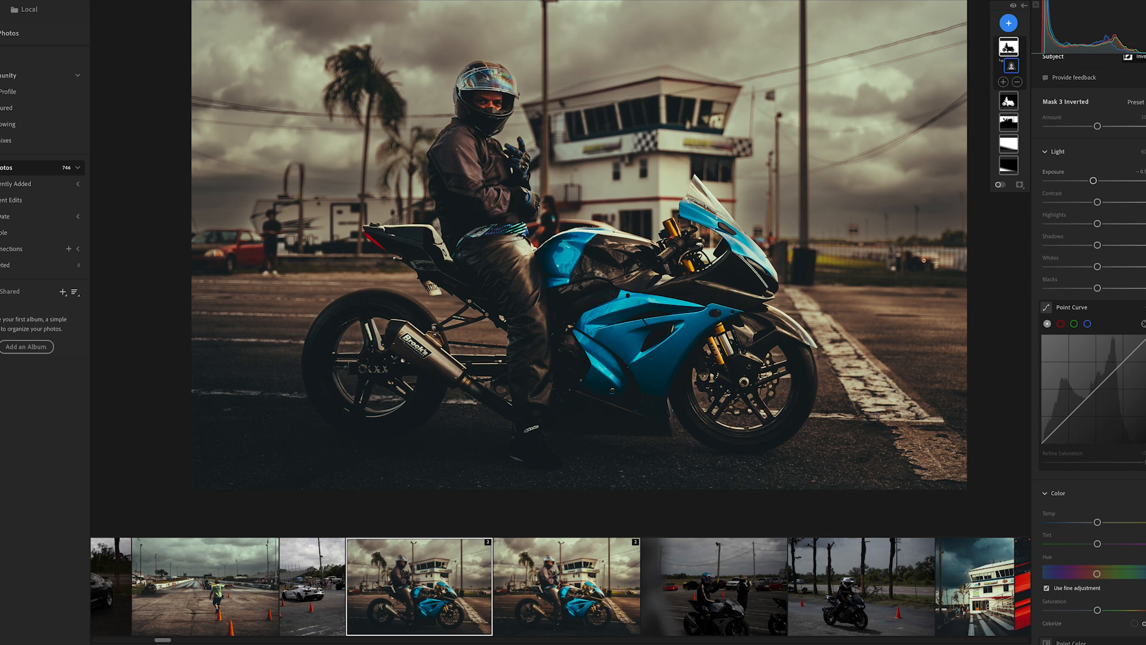
Leave masking, then raise the photo's overall exposure slightly and lower its highlights
key("e")
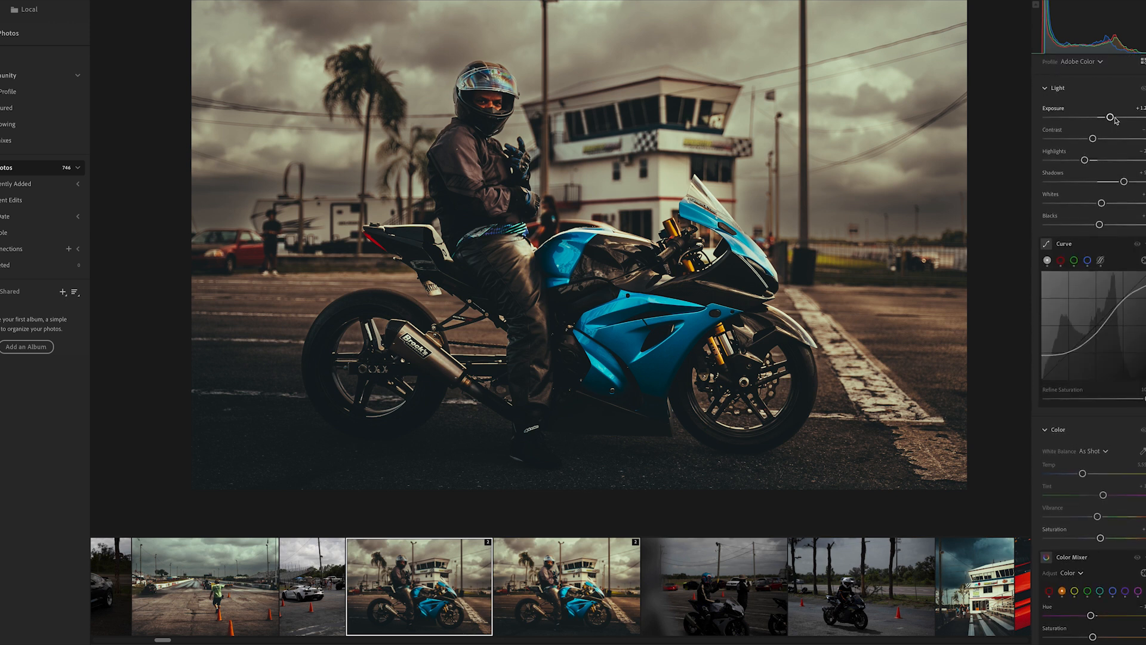
left_click_drag(1110, 118, 1115, 121)
scroll(1115, 119, "up", 1)
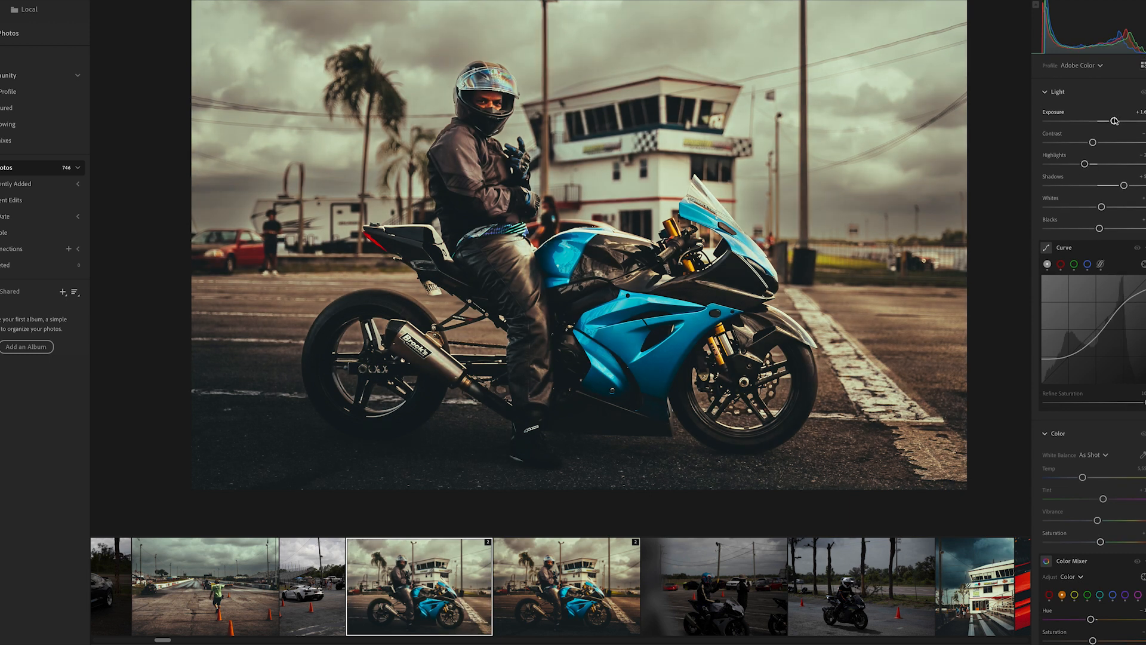
scroll(1076, 163, "down", 1)
left_click_drag(1079, 165, 1071, 165)
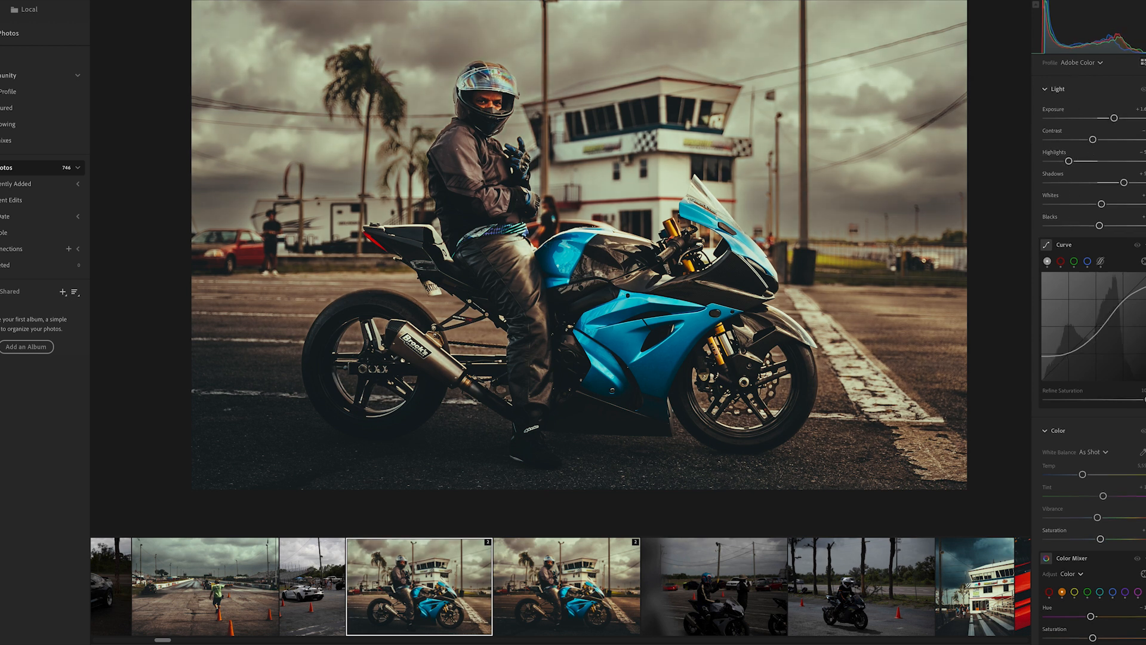
Reopen masking, select the sky mask, shift its temperature slightly cooler, and lower its exposure slightly
key("m")
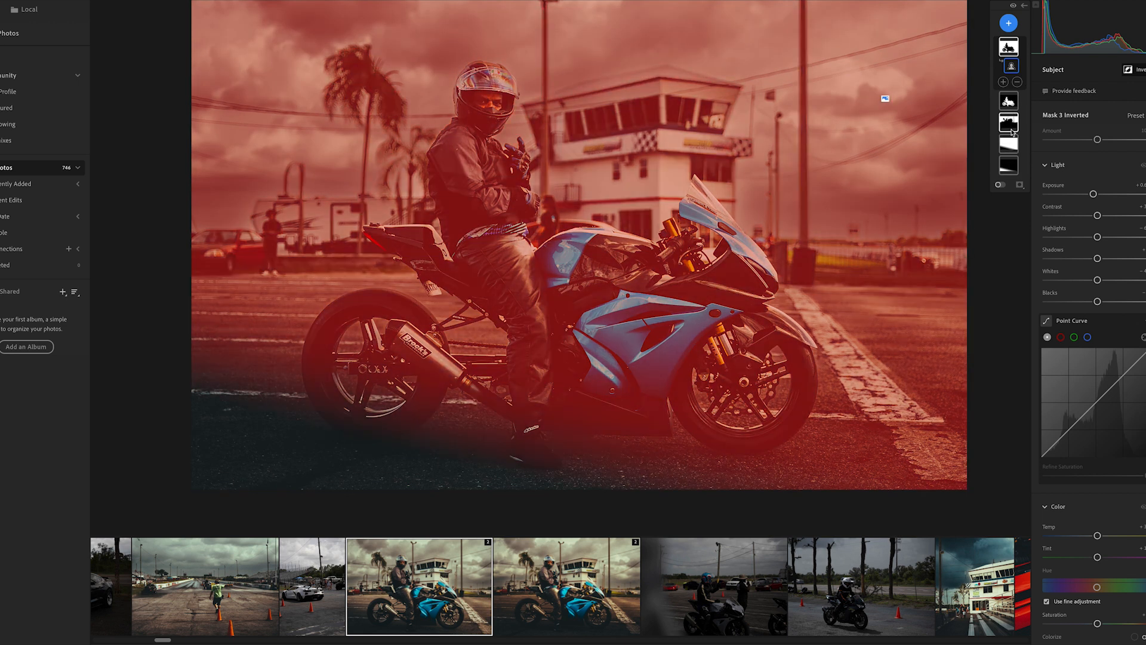
left_click(1009, 122)
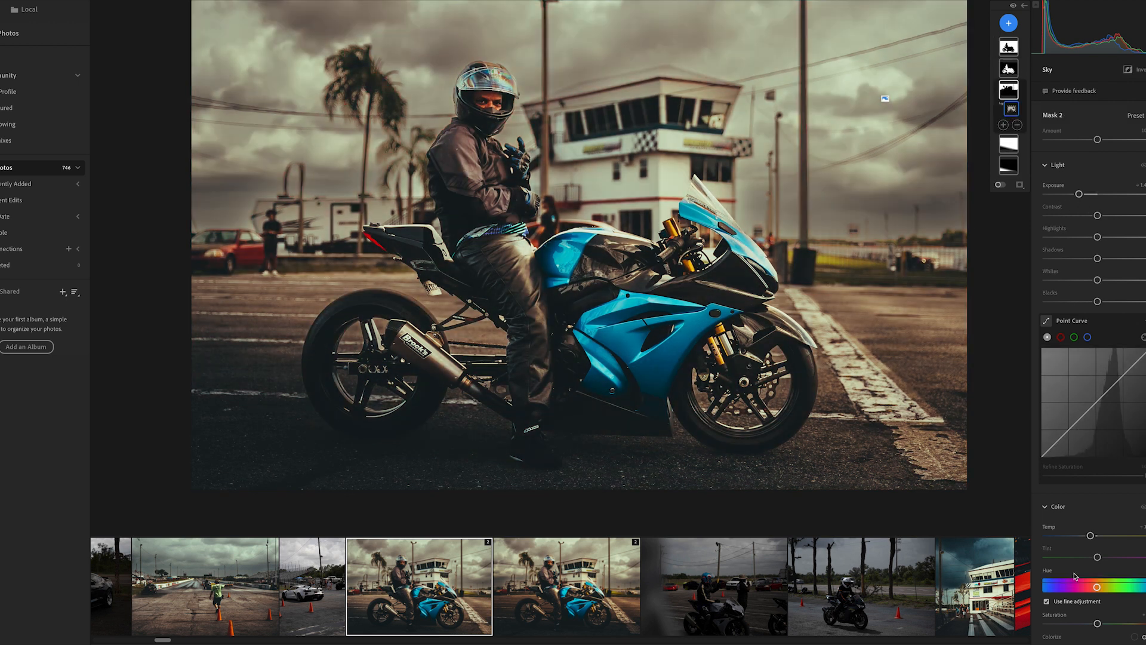
left_click_drag(1094, 538, 1091, 538)
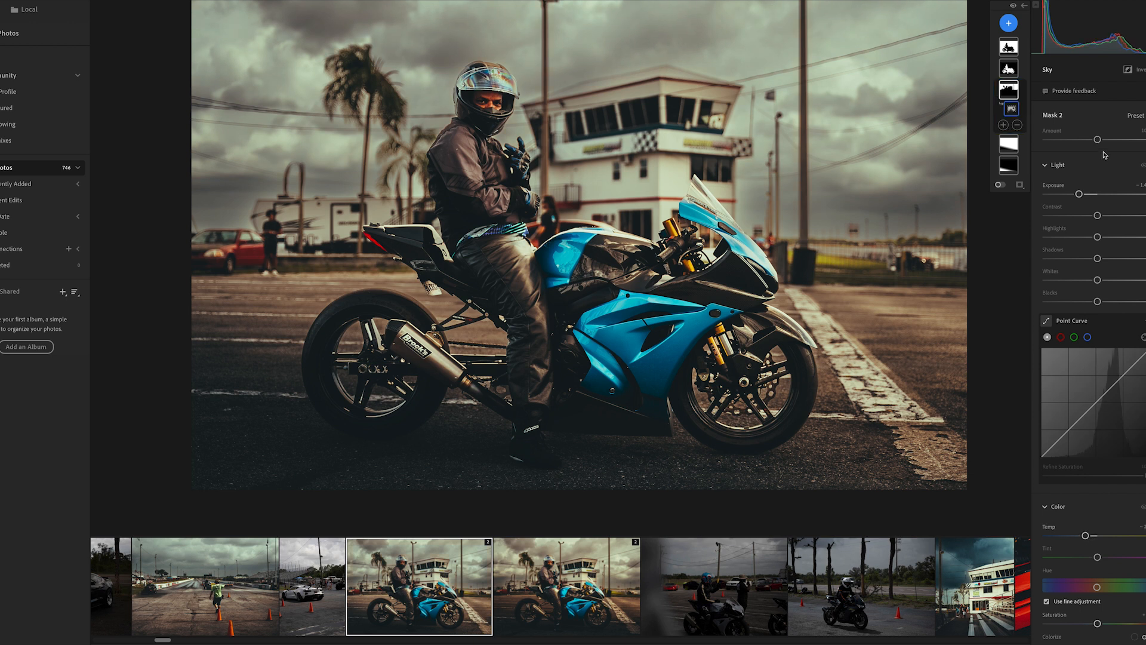
left_click_drag(1082, 194, 1079, 194)
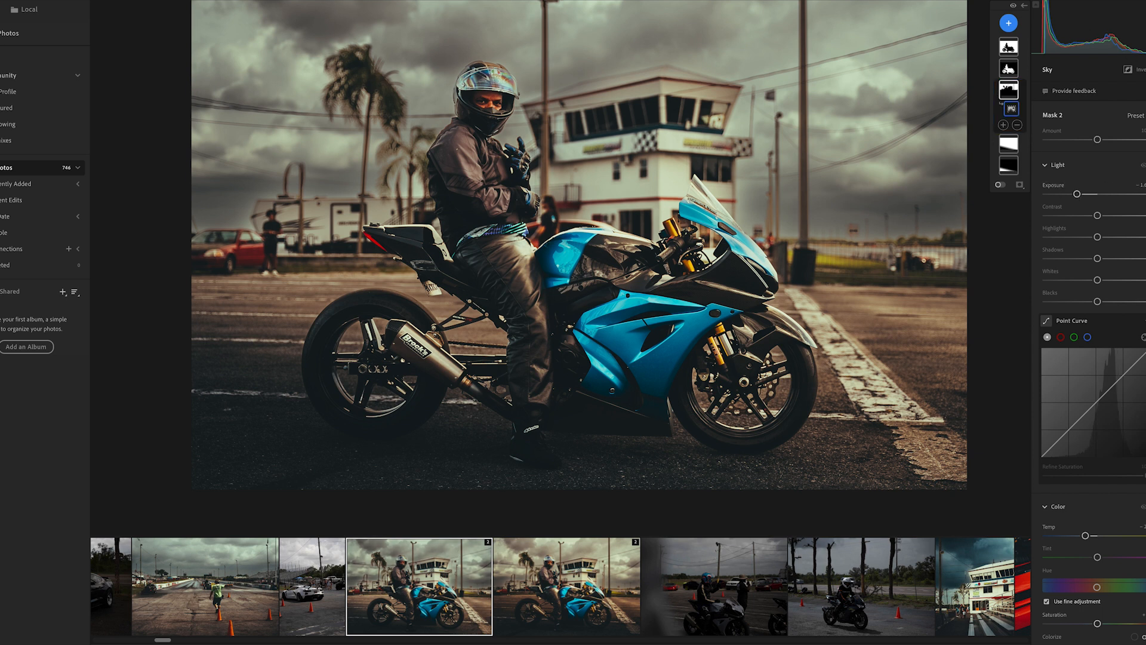
Leave masking, fine-tune the photo's overall exposure, and switch between the photo and the reference version to compare brightness
key("e")
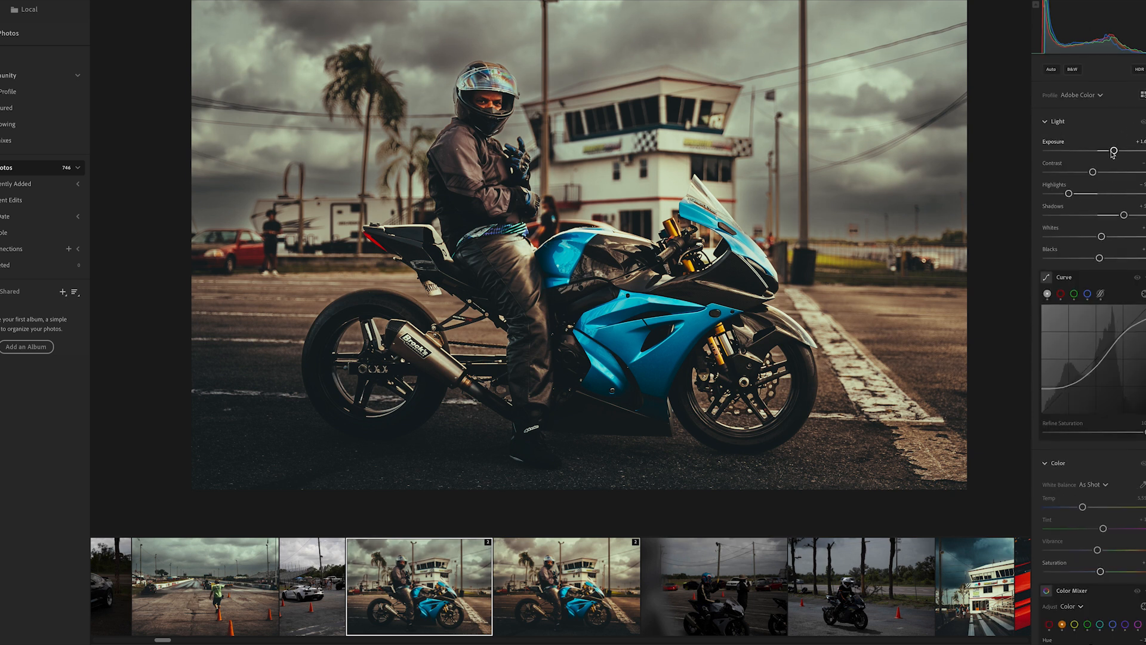
left_click_drag(1109, 152, 1113, 150)
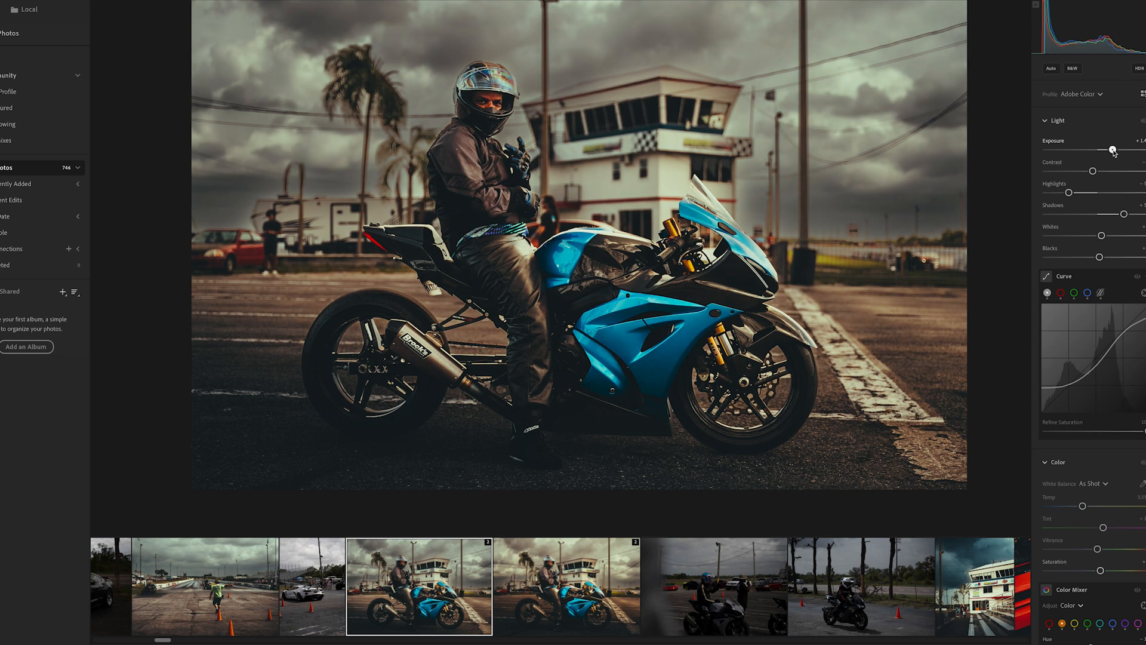
left_click(528, 579)
left_click(465, 581)
left_click(505, 579)
left_click(473, 581)
left_click(508, 579)
left_click(472, 582)
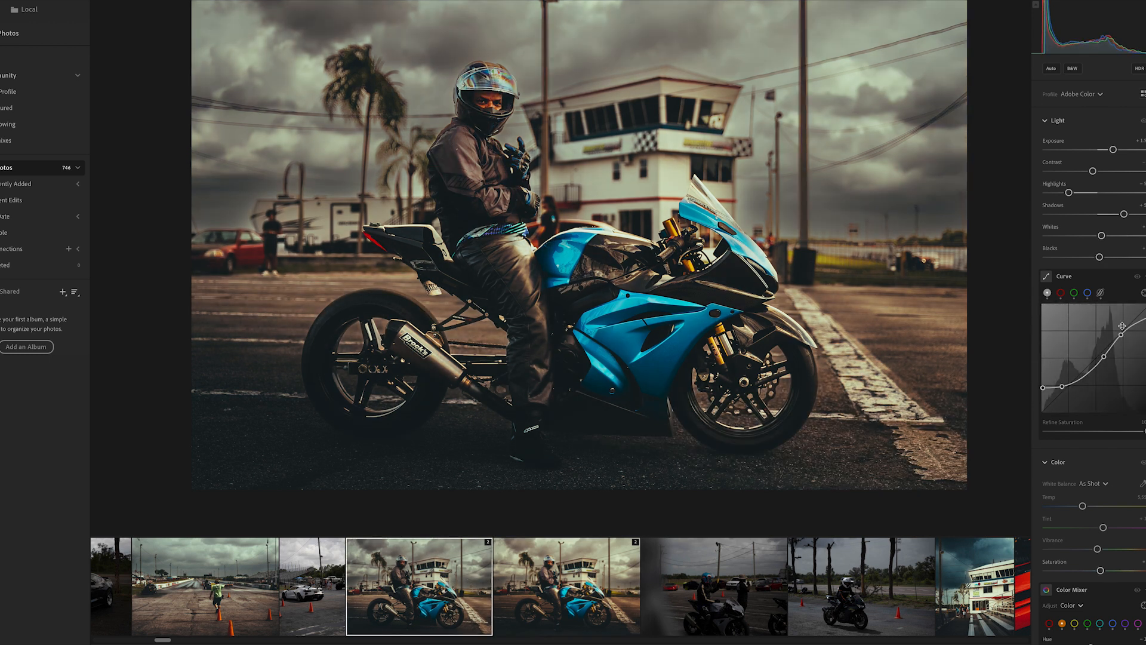
Warm the photo's overall temperature slightly and compare its color with the reference version
left_click(1083, 505)
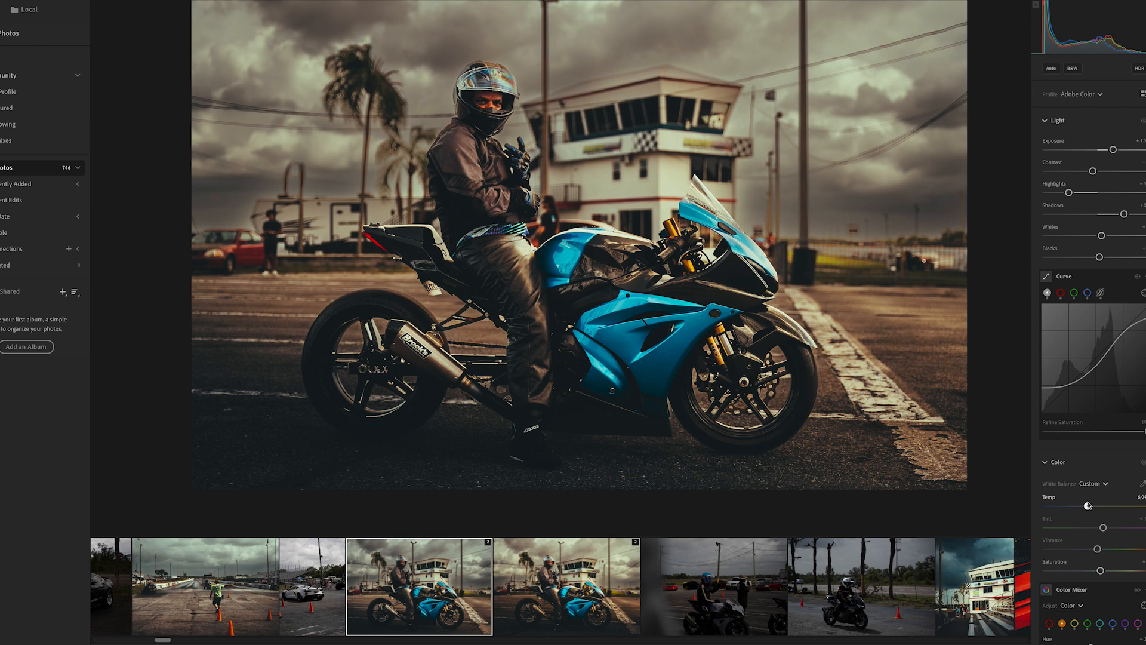
left_click(499, 618)
left_click(480, 612)
left_click(528, 594)
left_click(484, 589)
left_click(523, 586)
left_click(464, 582)
left_click(502, 581)
left_click(473, 579)
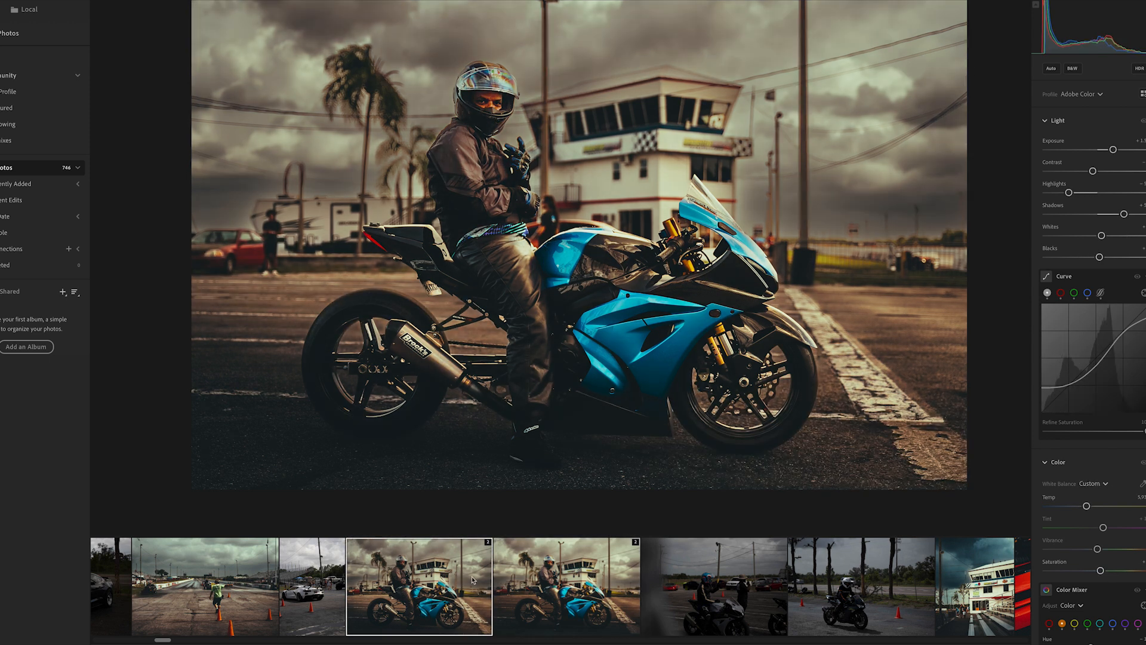
left_click(532, 578)
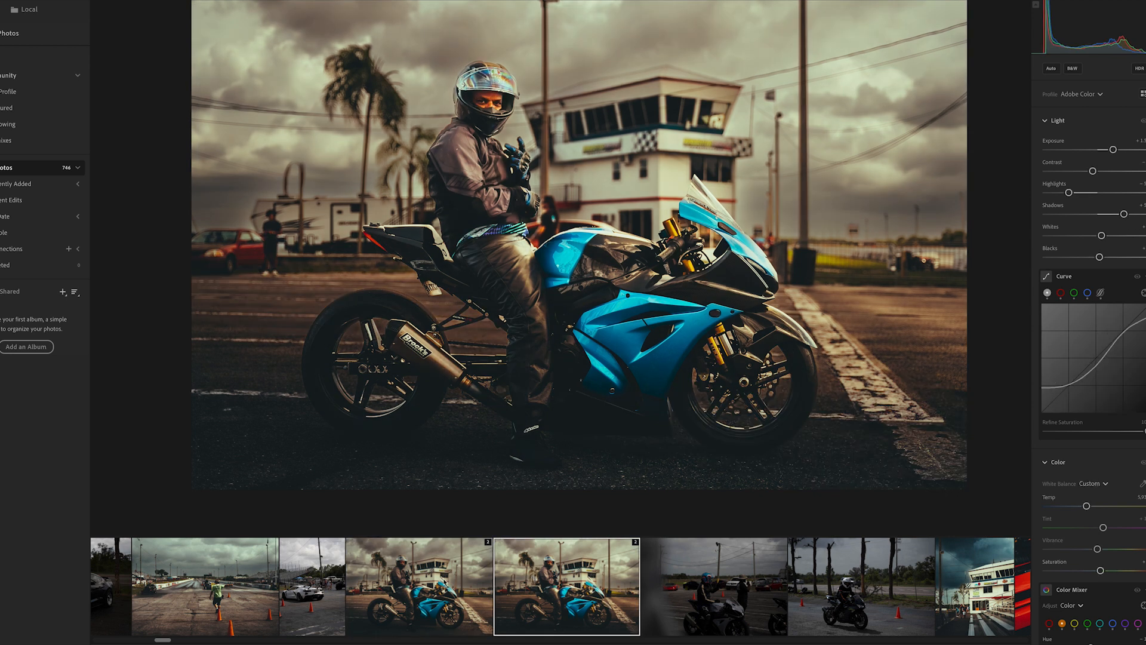
left_click(453, 583)
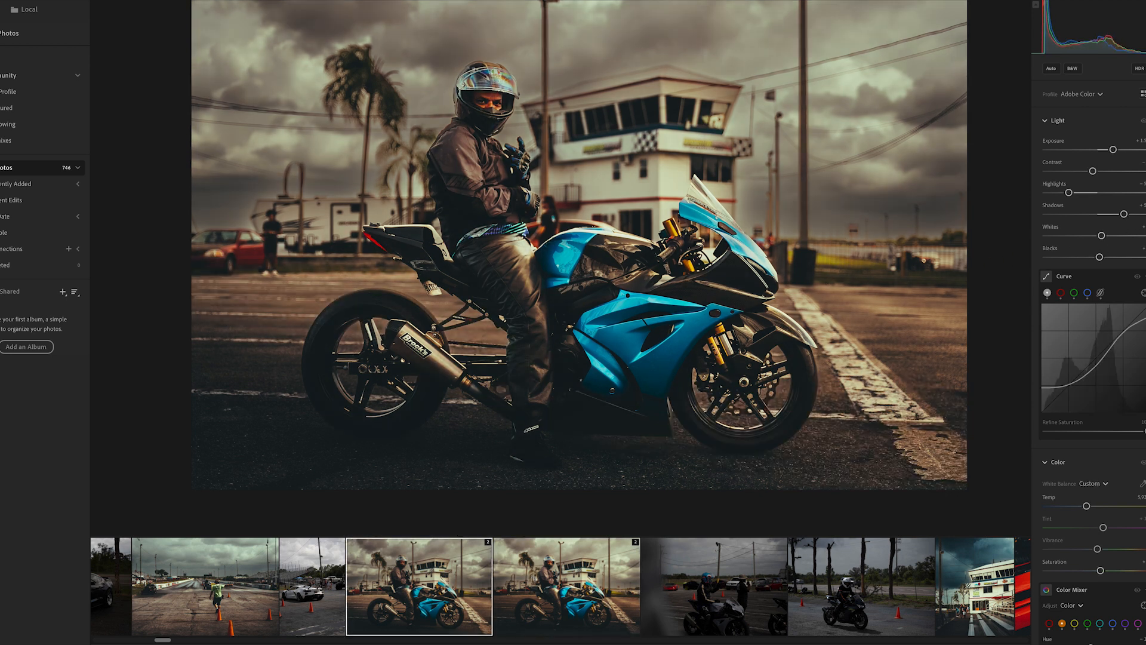
Reopen masking, select the sky mask, and raise its exposure slightly
key("m")
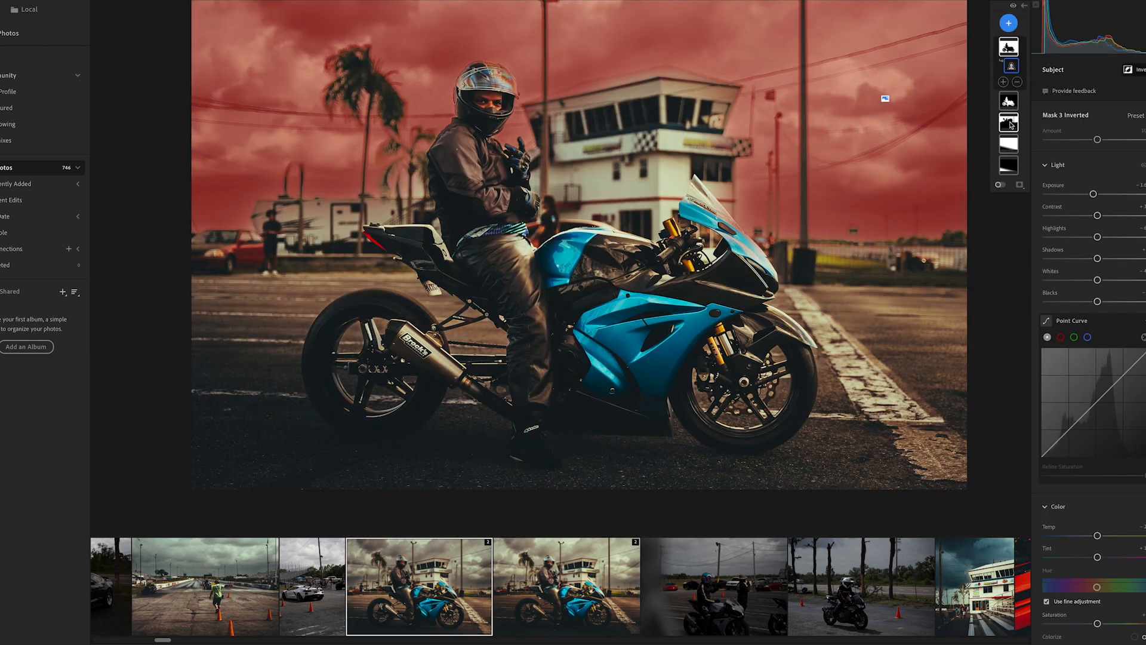
left_click(1009, 123)
left_click_drag(1076, 194, 1081, 194)
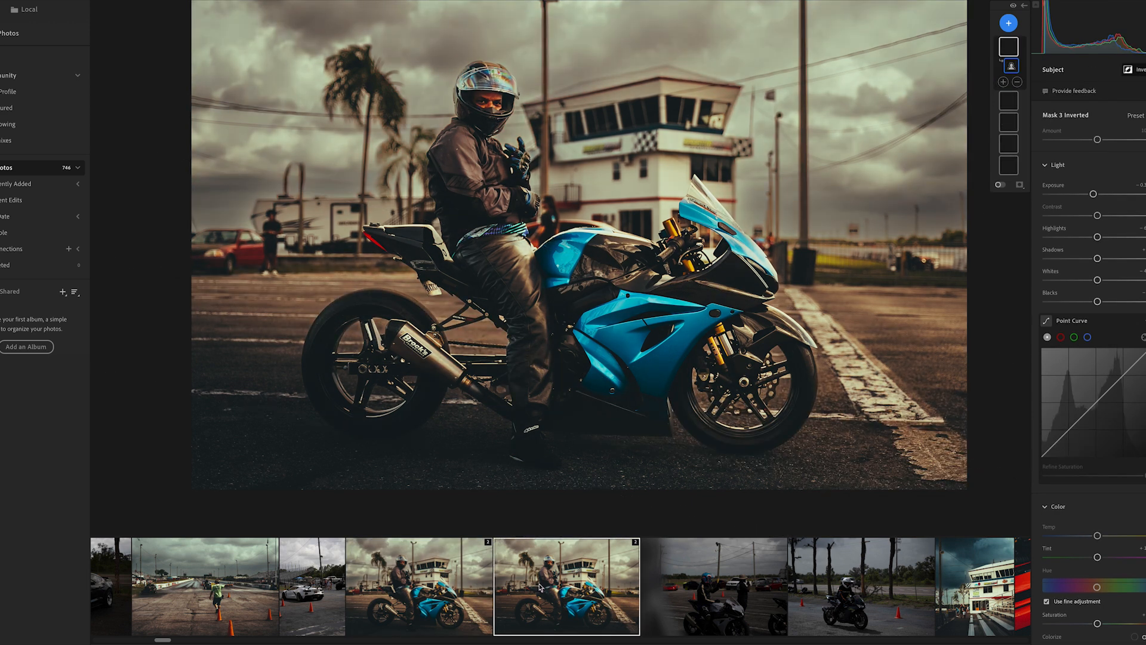
Compare the photo and its masks with the reference version, checking the ground around the motorcycle
left_click(502, 586)
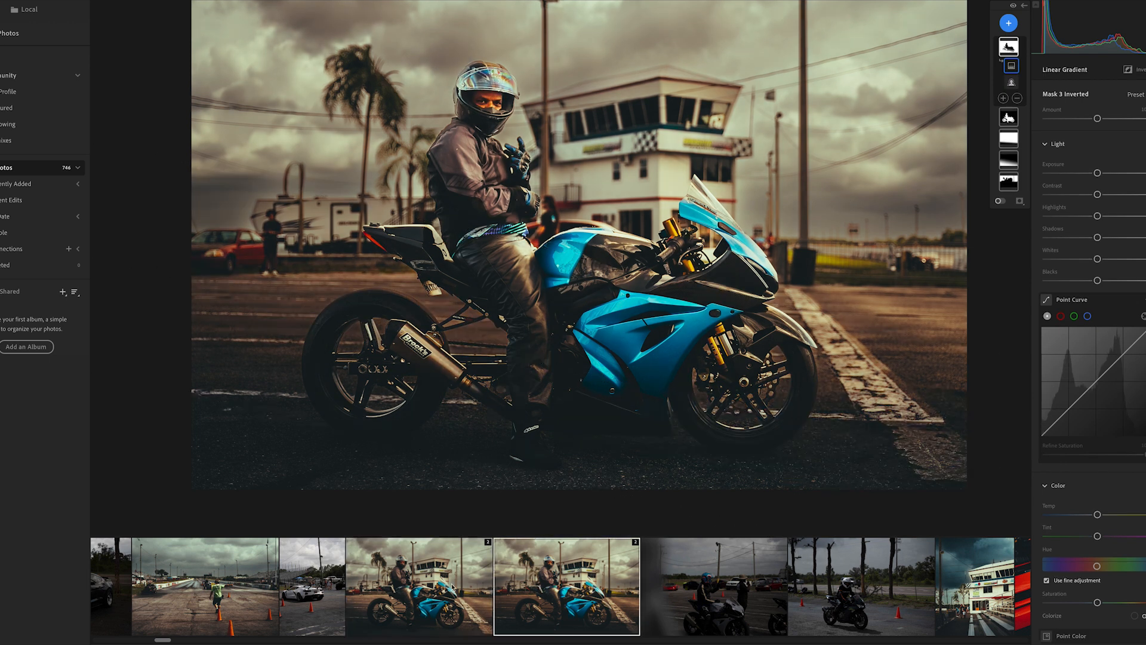
left_click(451, 588)
left_click(511, 583)
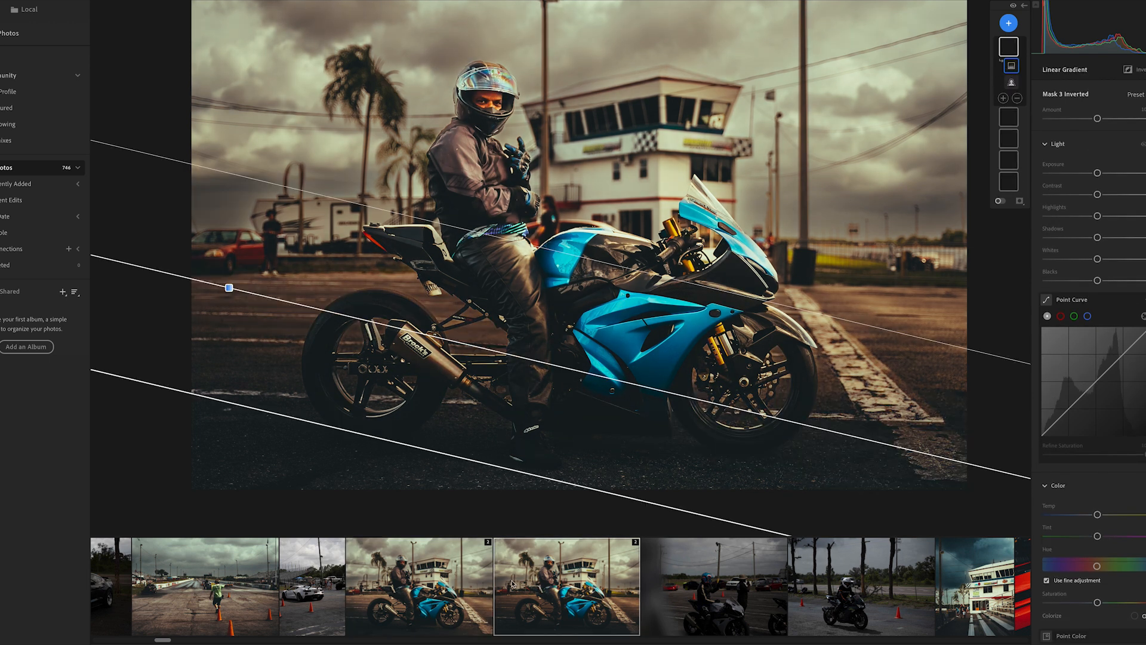
left_click(466, 587)
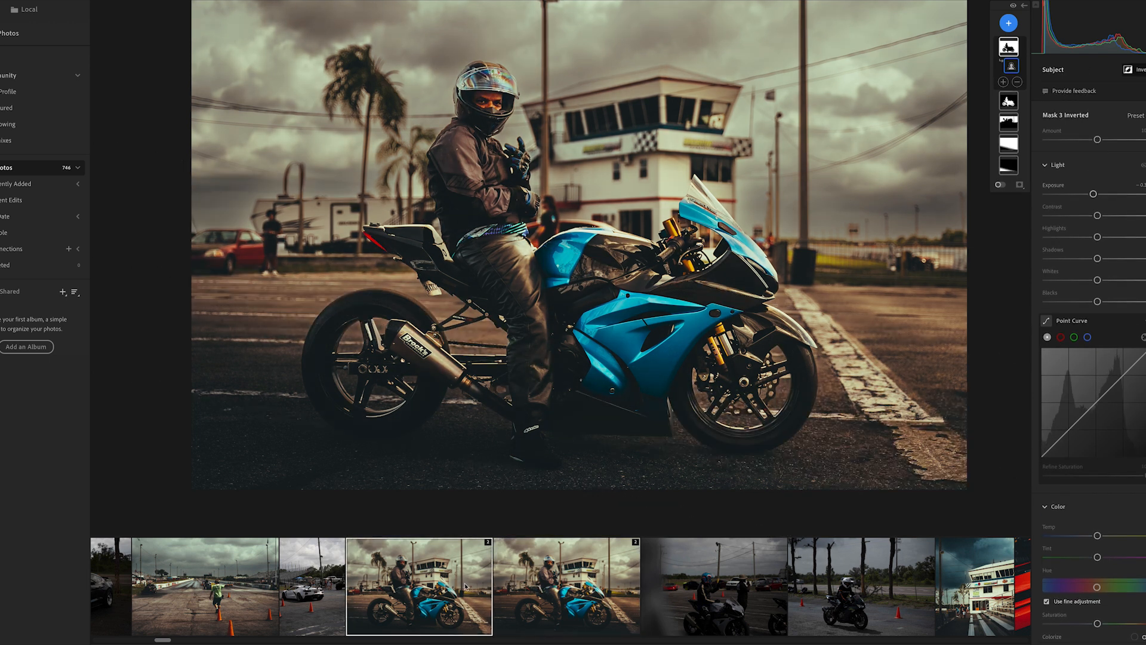
left_click(540, 587)
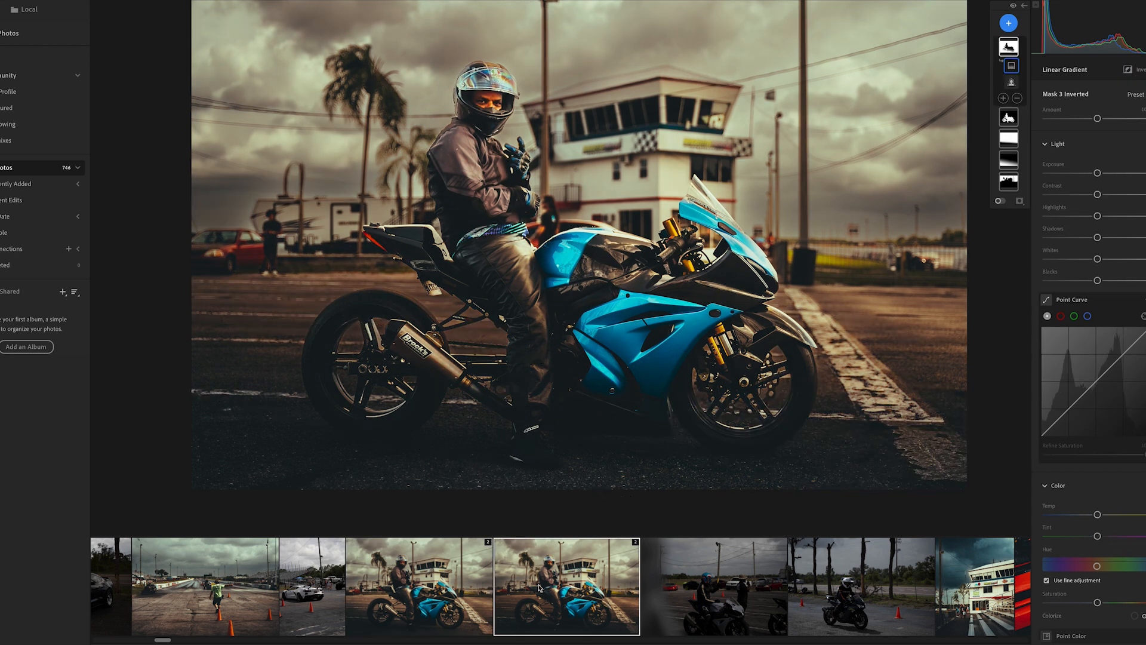
left_click(469, 587)
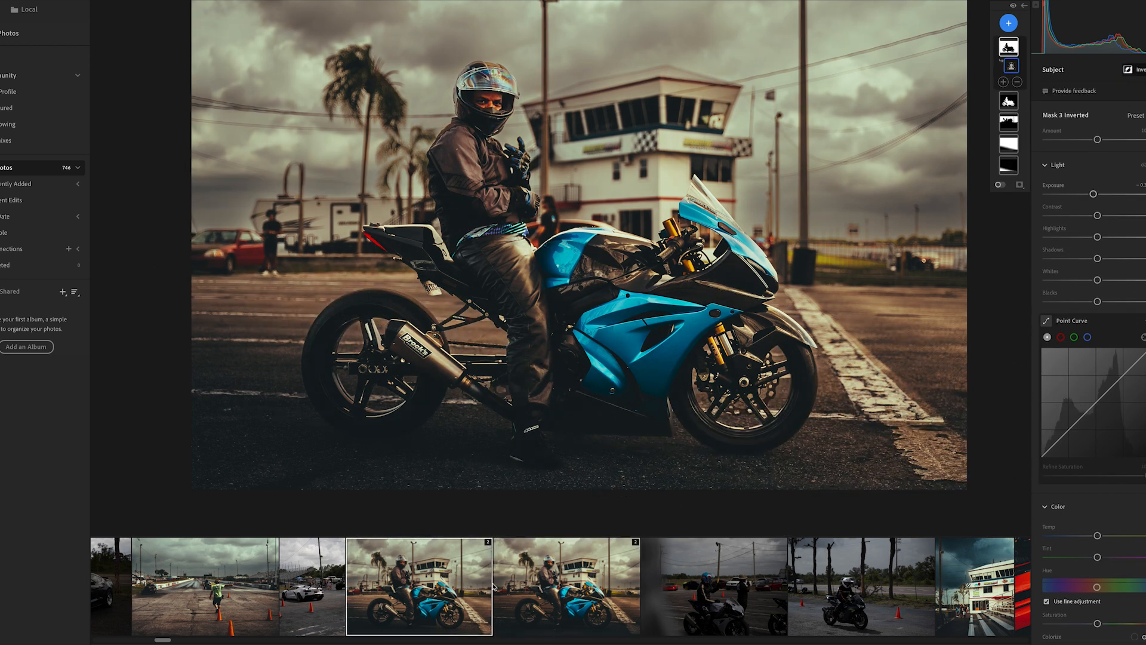
left_click(548, 589)
left_click(427, 600)
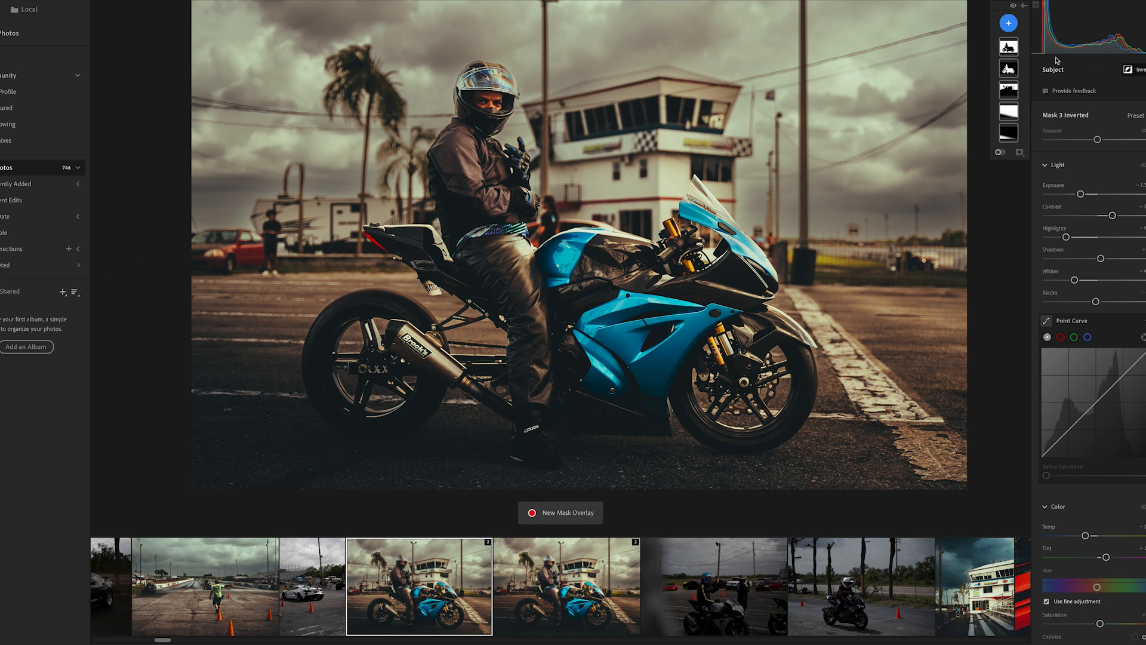
Add a linear gradient to the inverted subject mask, rising from the ground over the motorcycle's lower half, and lower the mask's exposure slightly
mouse_move(1017, 51)
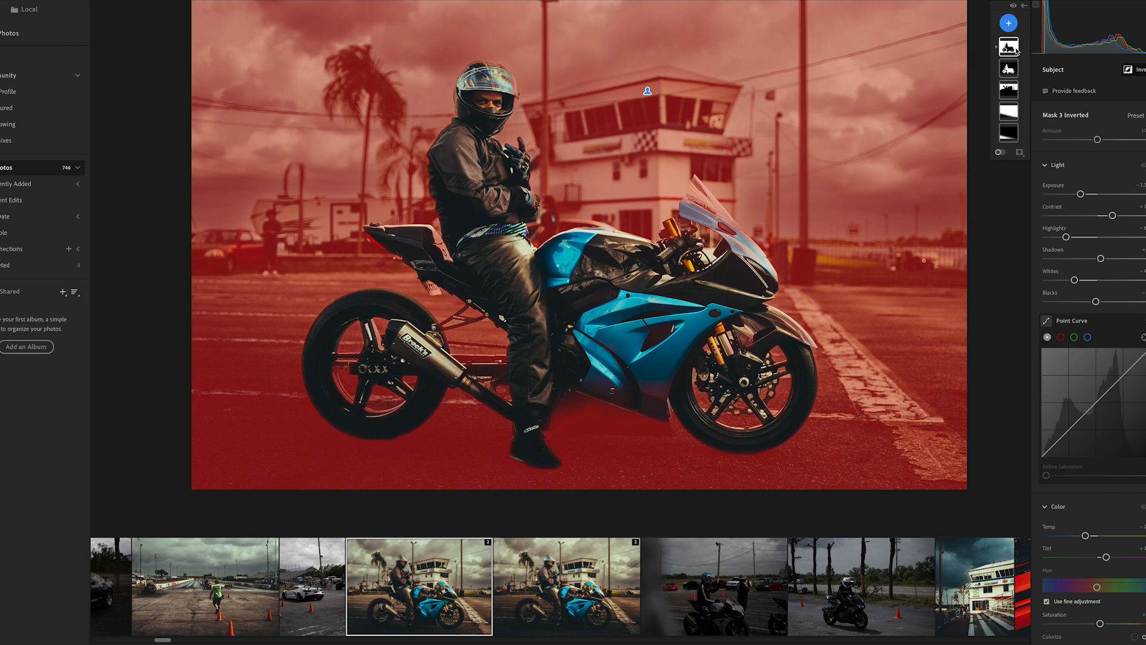
right_click(1018, 51)
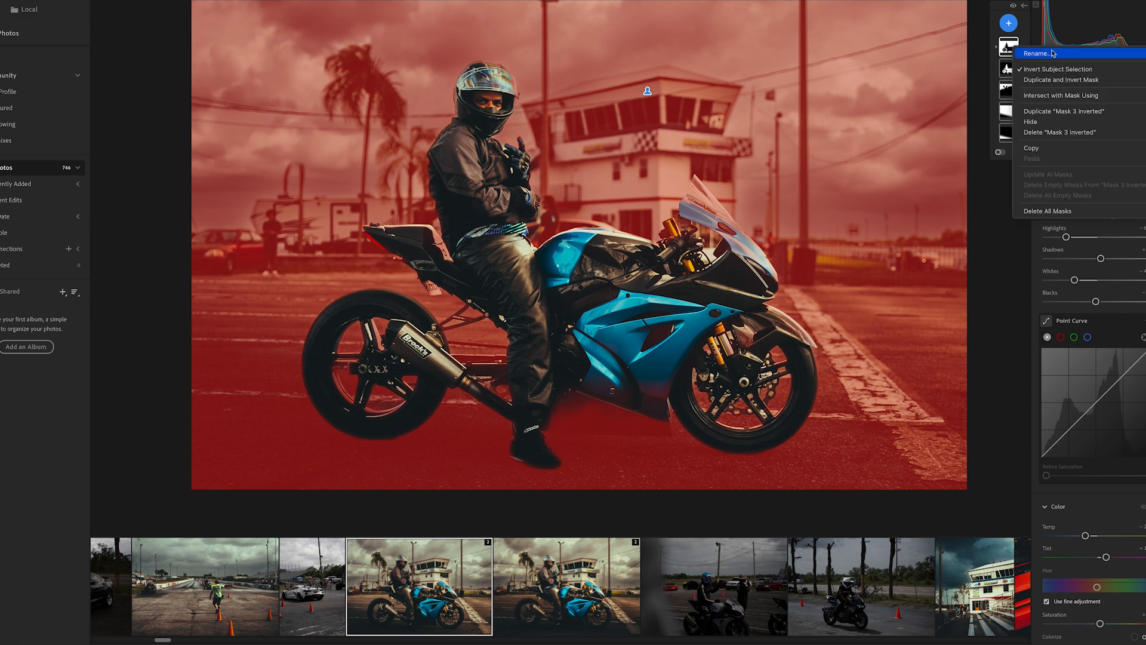
left_click(1004, 51)
left_click(996, 48)
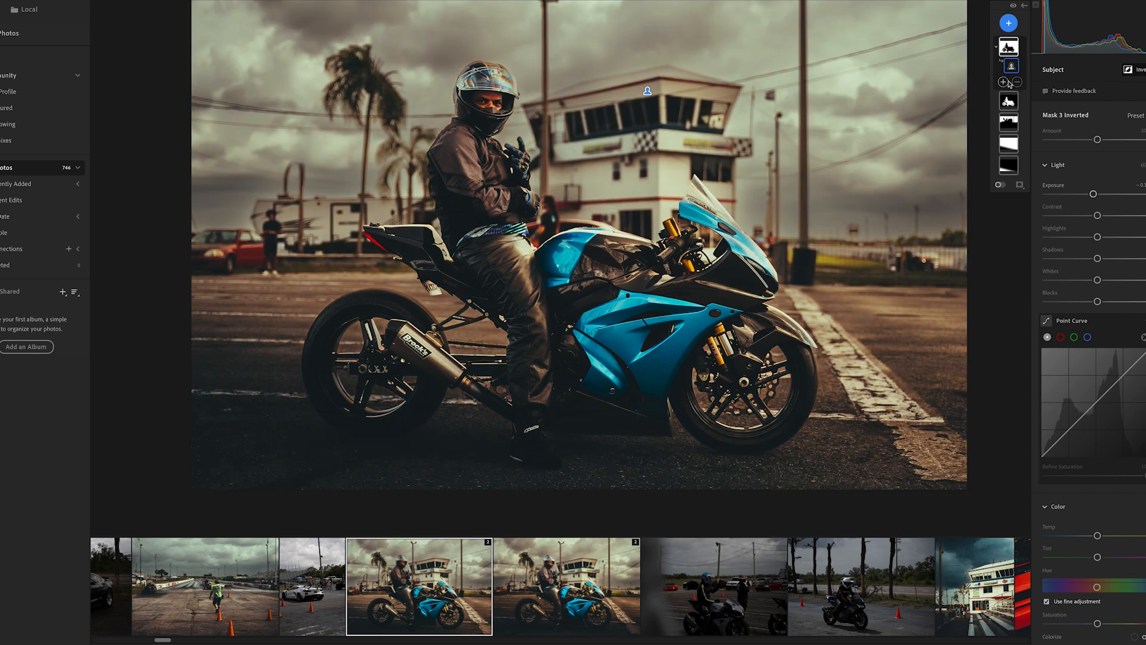
left_click(1003, 82)
left_click(1029, 199)
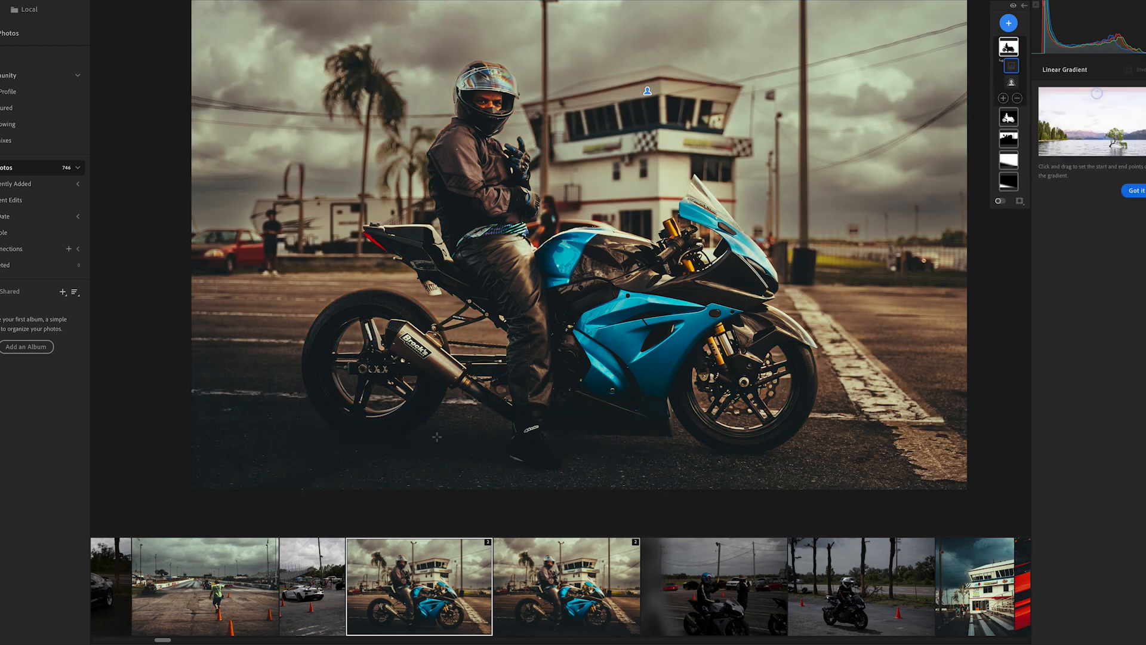
left_click_drag(374, 415, 375, 192)
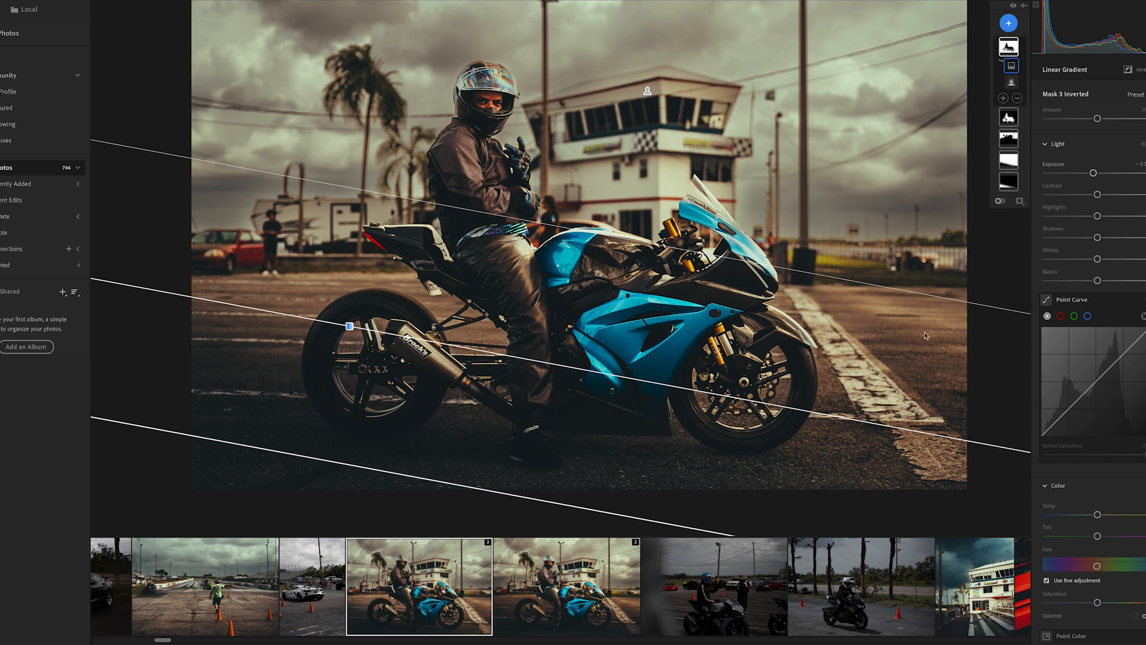
left_click_drag(1093, 173, 1089, 174)
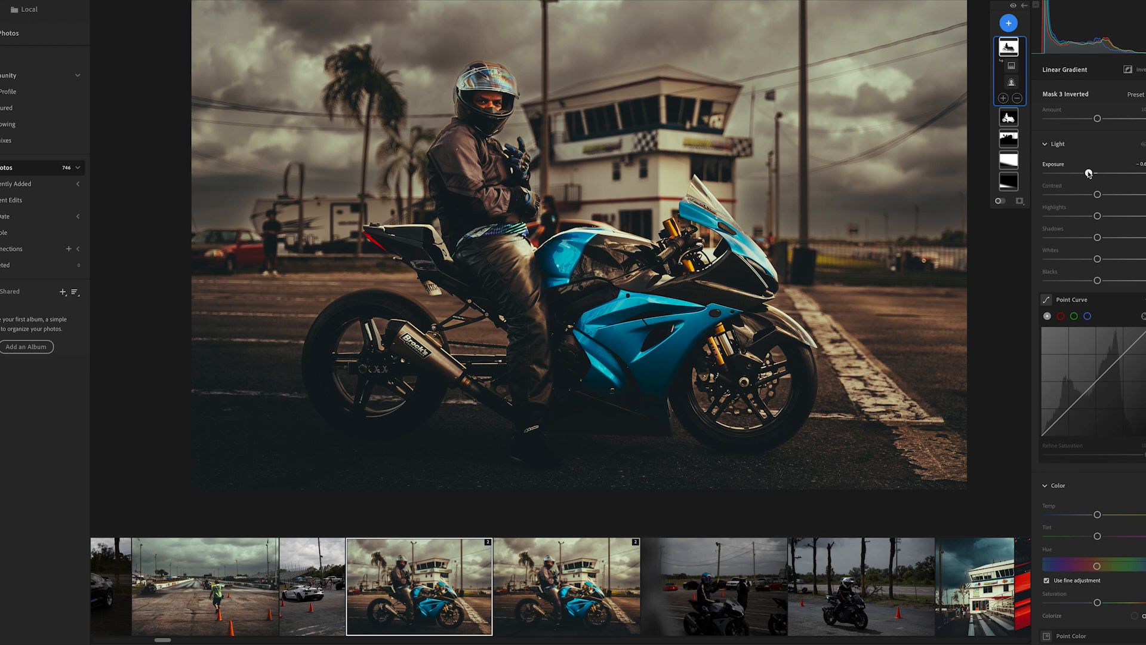
Compare the darkened ground with the reference version and ease the inverted subject mask's exposure back up slightly
left_click(541, 608)
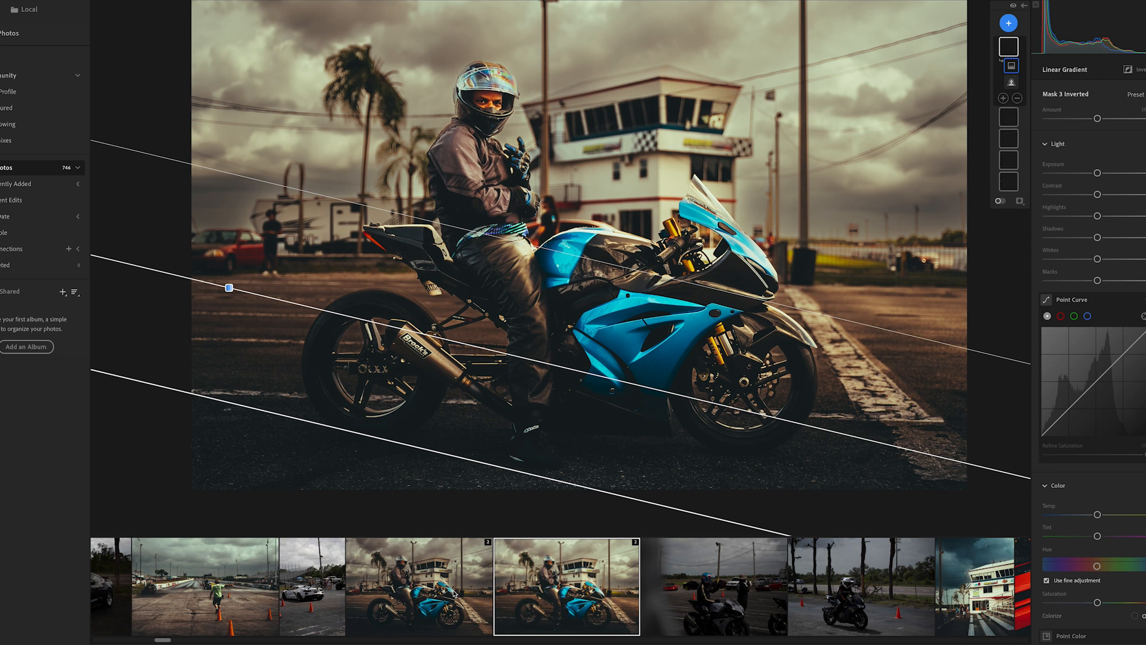
left_click(454, 594)
left_click(506, 591)
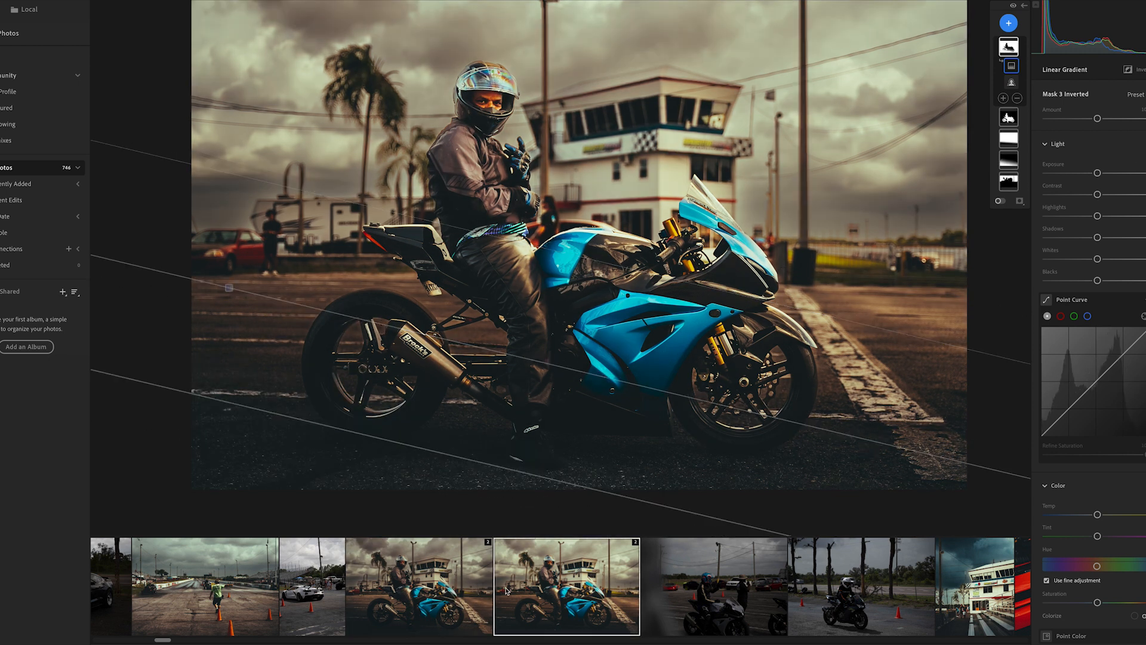
left_click(440, 561)
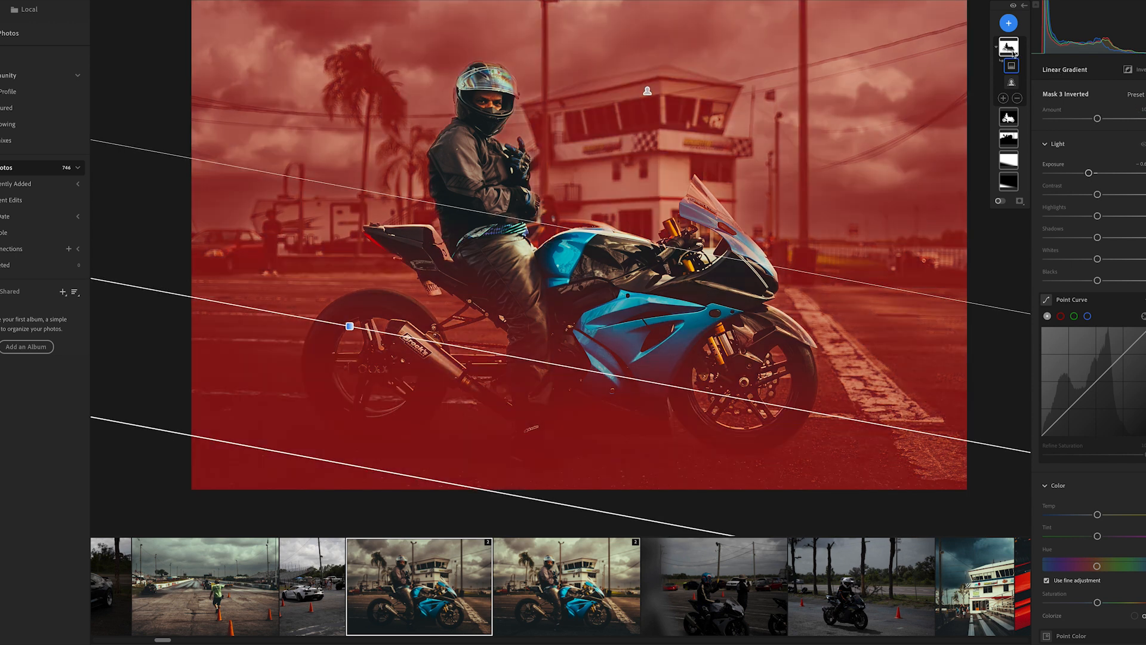
left_click(1012, 51)
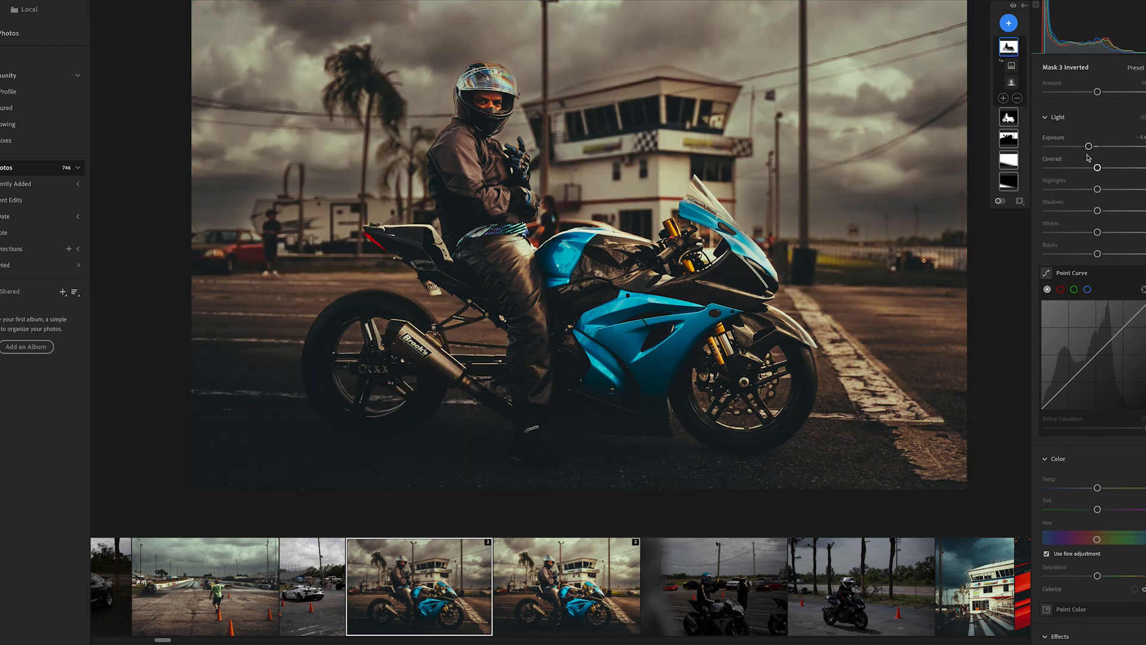
left_click_drag(1089, 146, 1091, 147)
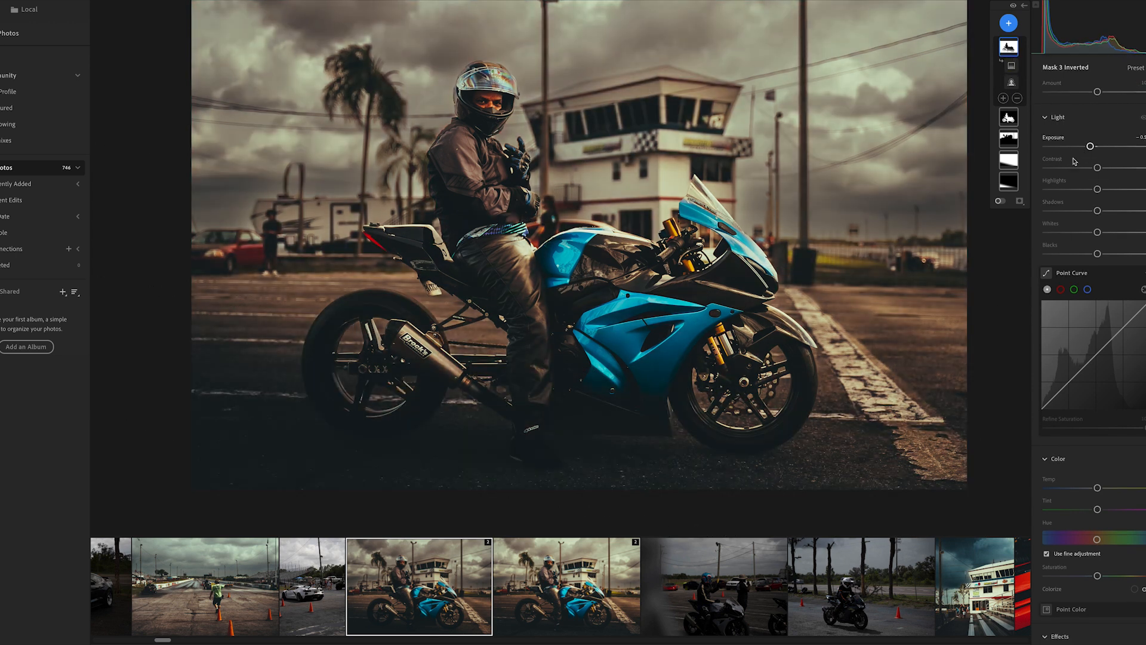
Check the photo against the reference version again and raise the inverted subject mask's exposure a little further
left_click(589, 561)
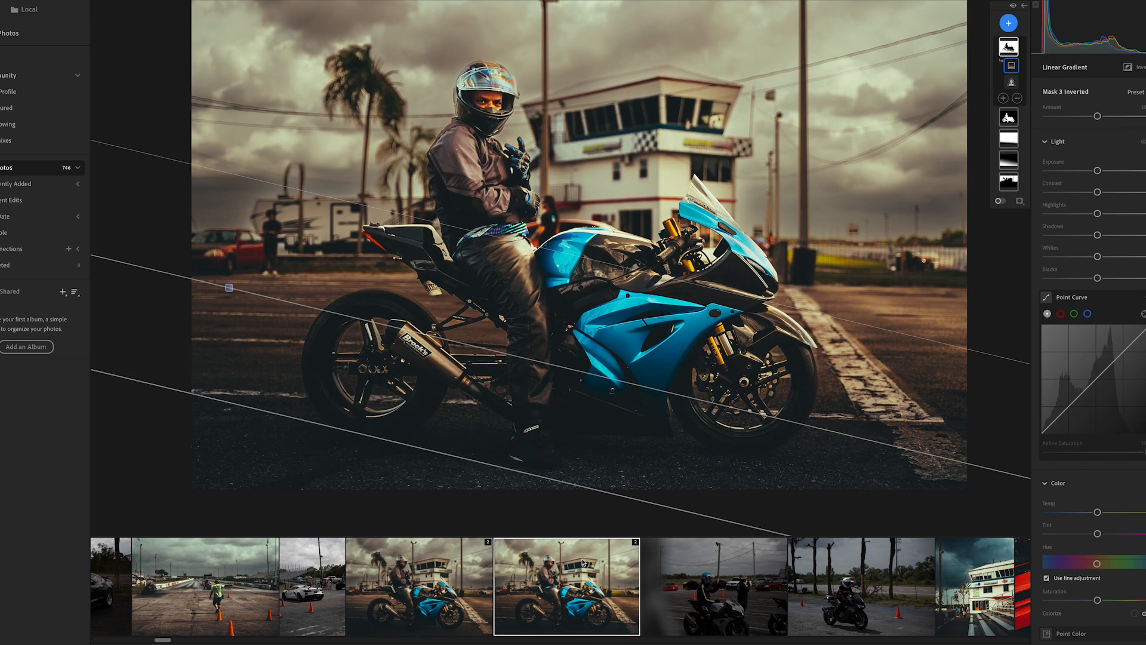
left_click(463, 564)
left_click(523, 563)
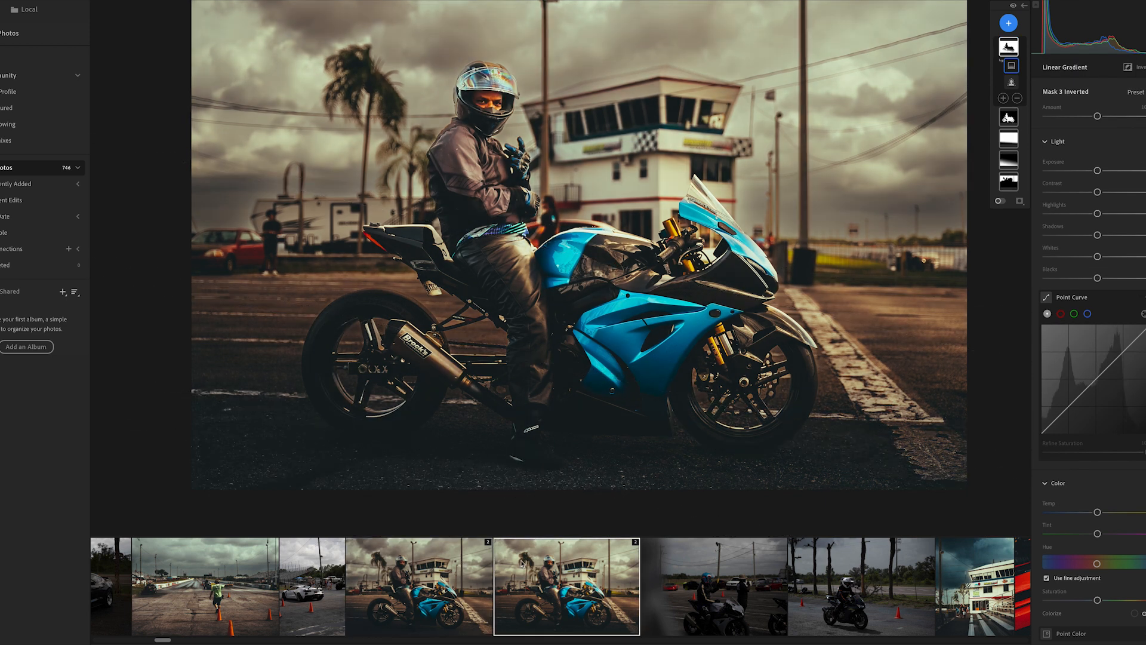
left_click(461, 563)
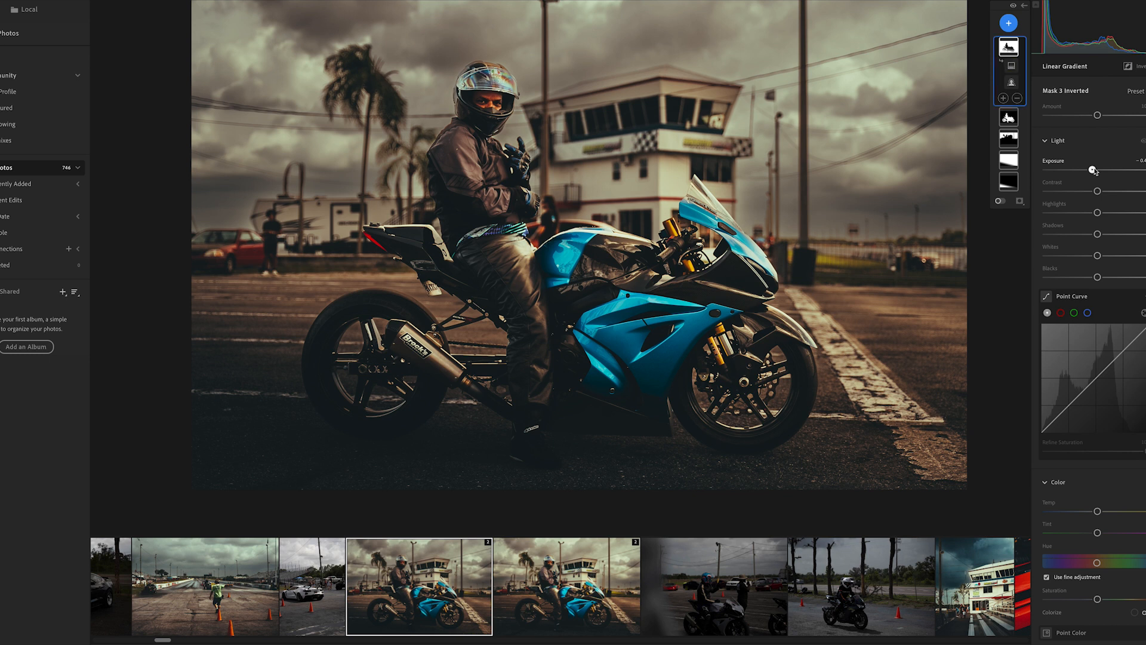
left_click_drag(1092, 170, 1094, 170)
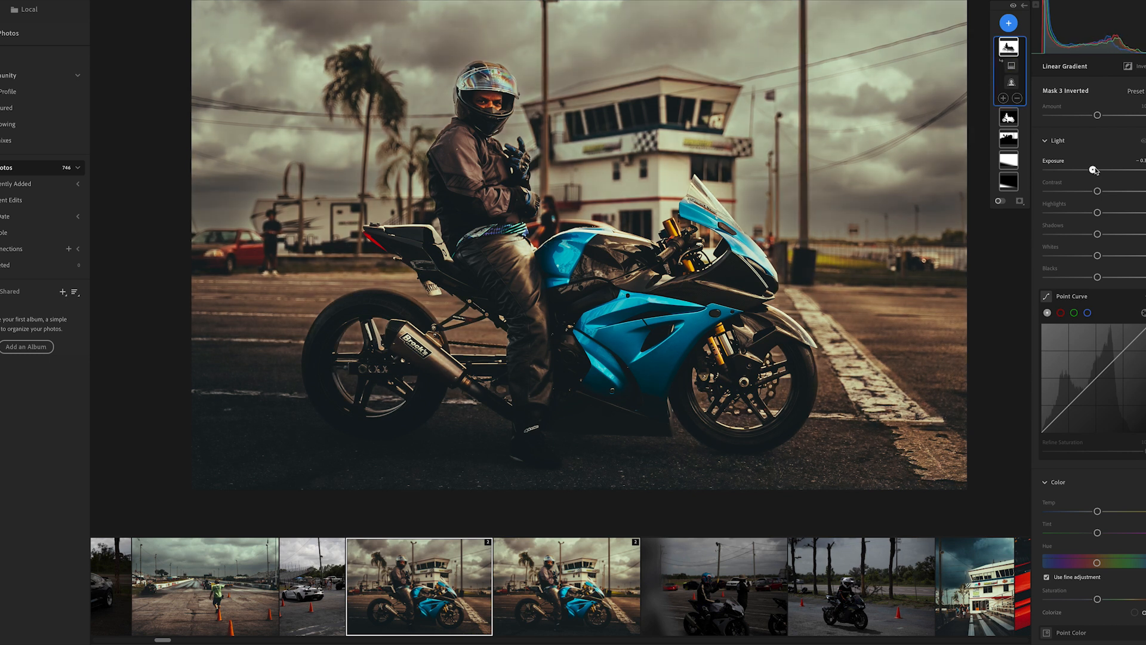
key("Right")
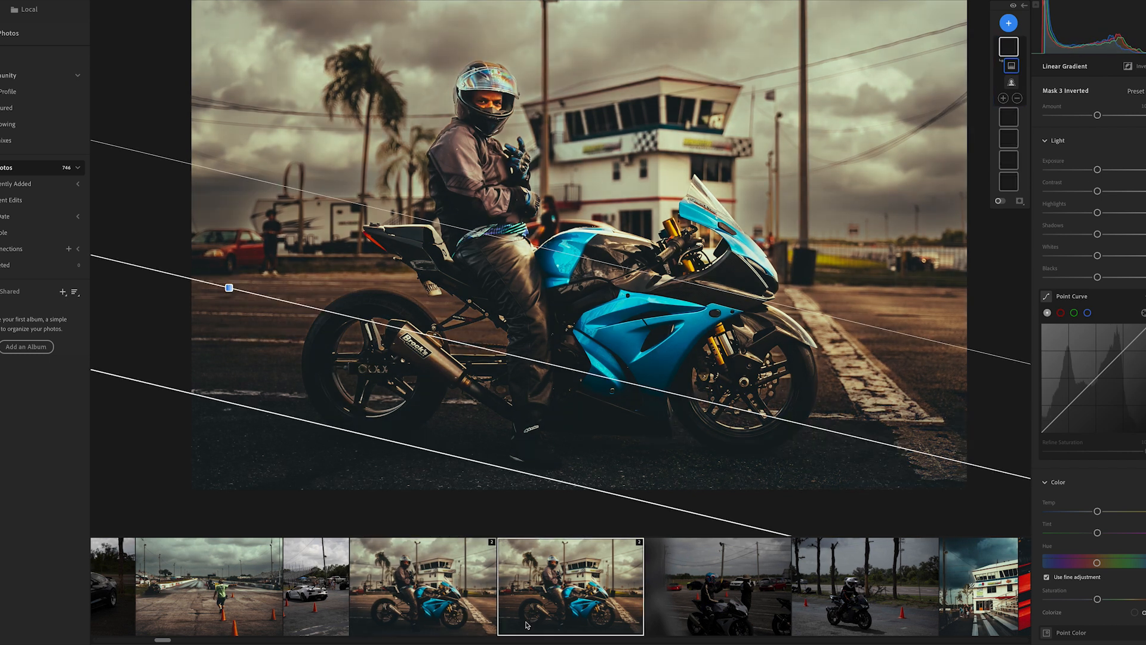
Compare the photo with the finished reference version, checking the brightness of the rider and motorcycle
key("Left")
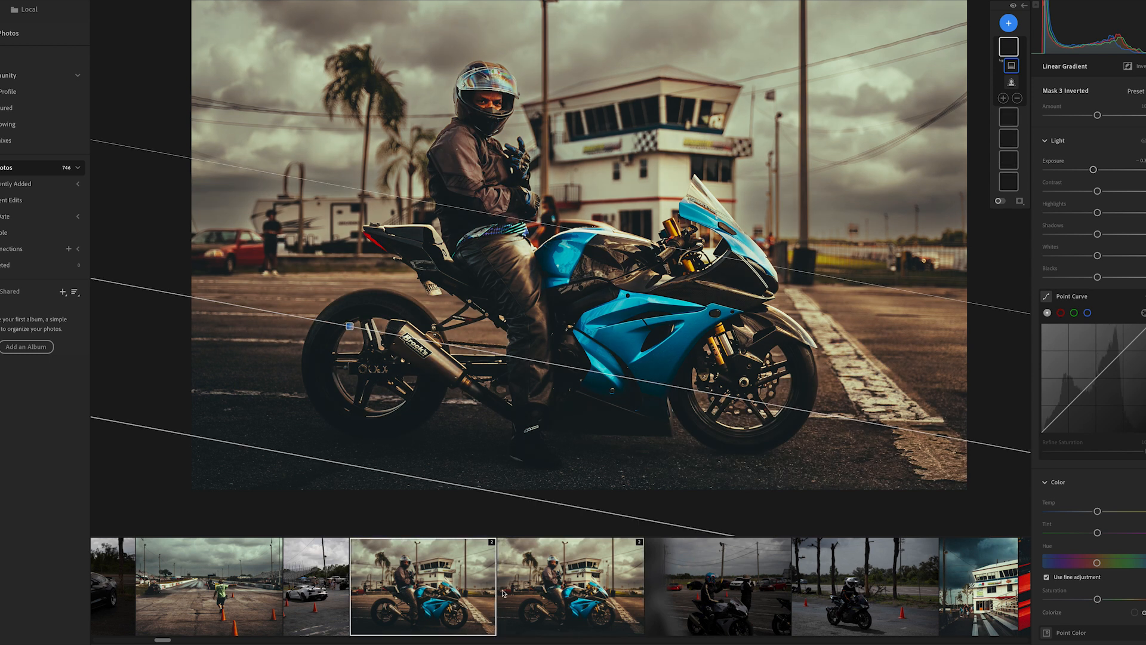
key("Right")
key("Left")
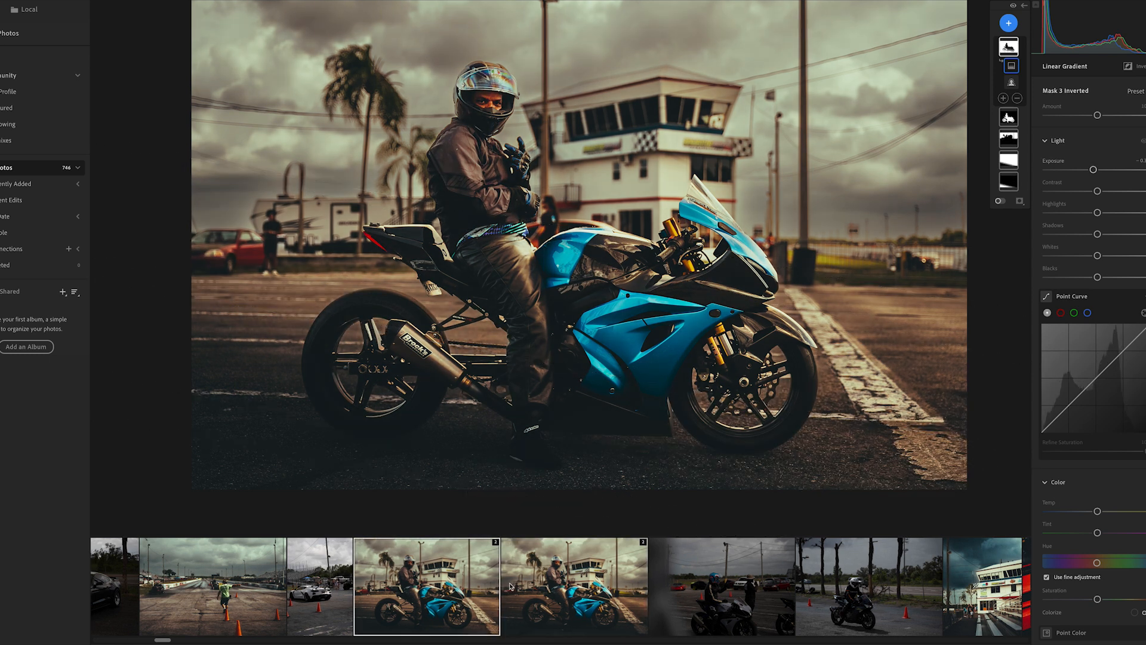
key("Right")
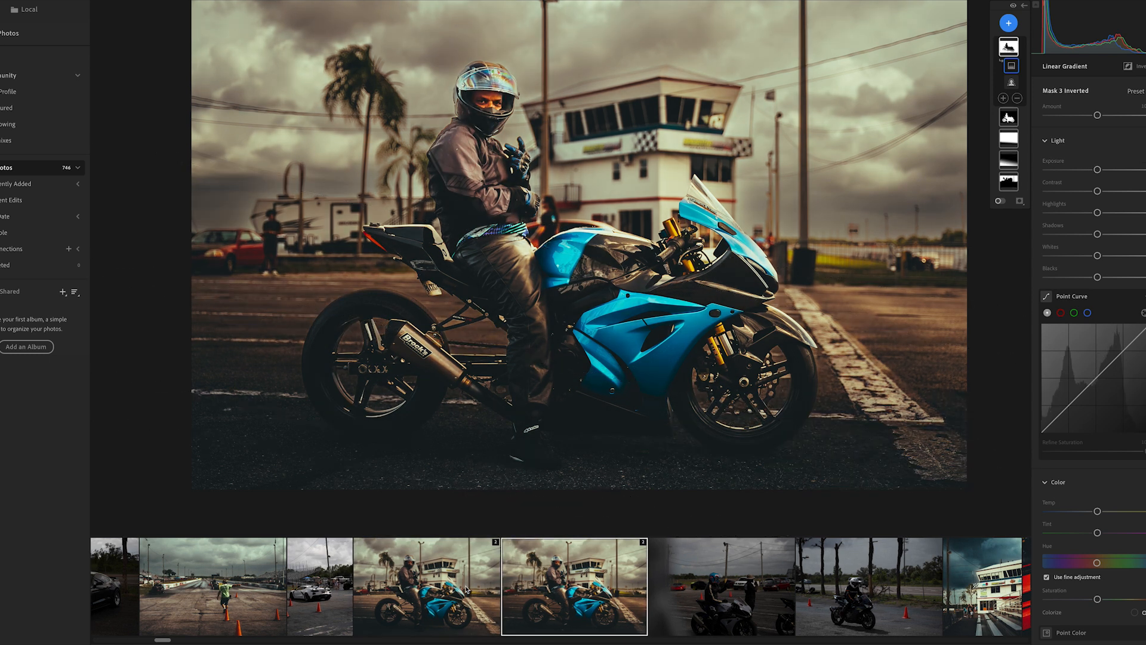
Raise the exposure of the subject mask (Mask 3) slightly on the photo being edited
left_click(467, 590)
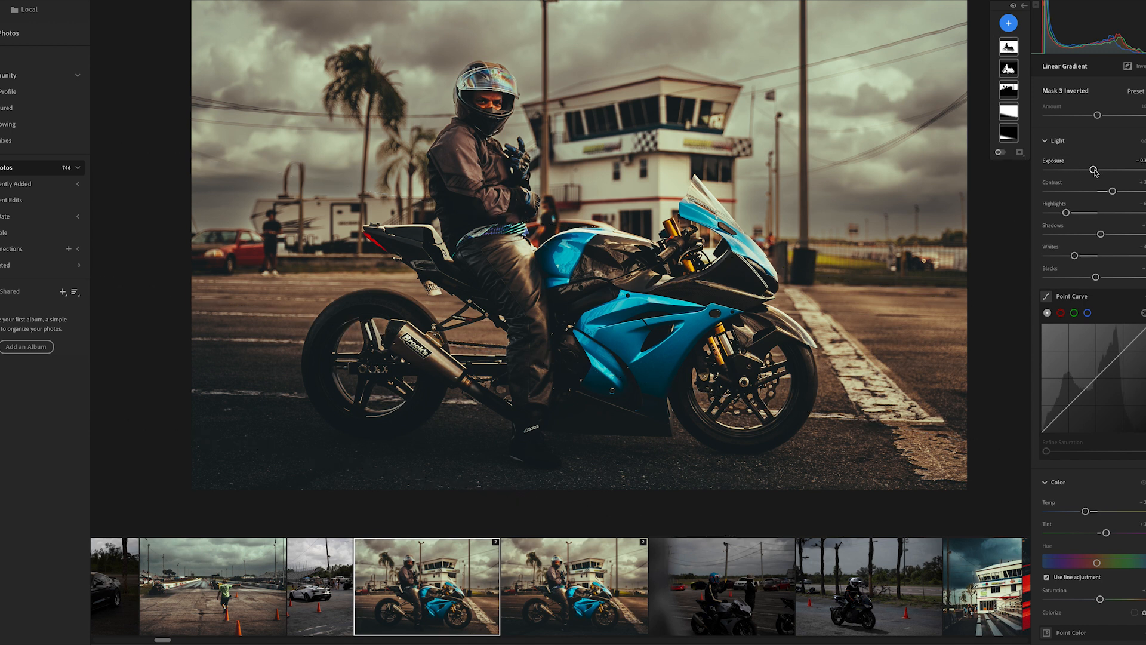
left_click(1008, 68)
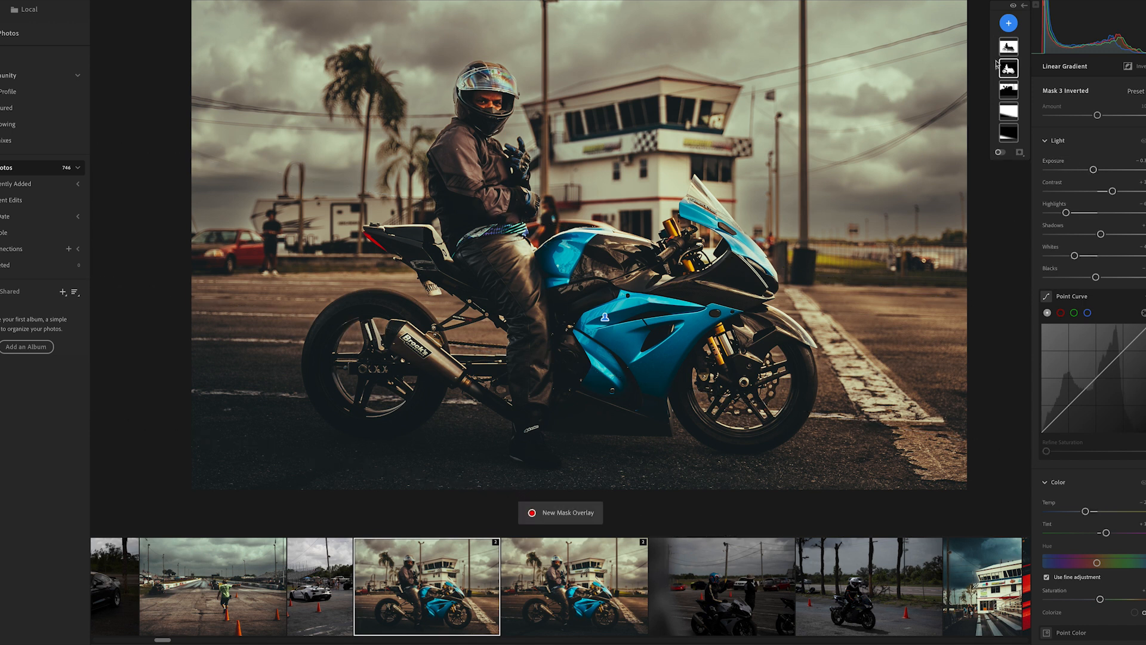
left_click_drag(1105, 191, 1107, 190)
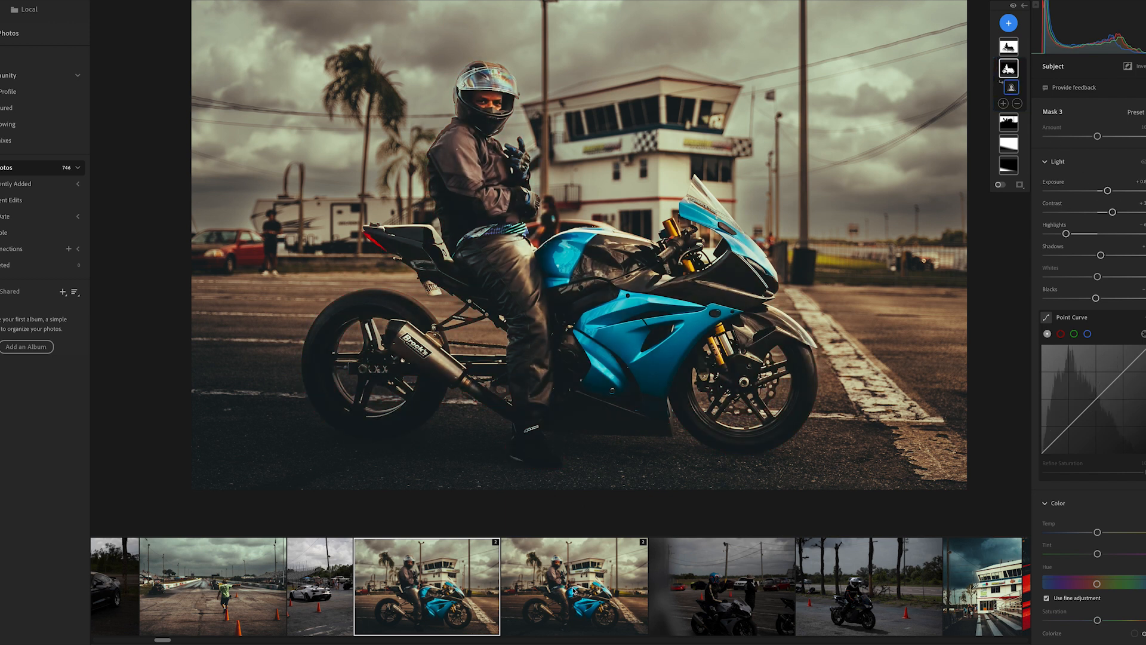
Compare the brightened subject and the ground around the motorcycle with the reference version
left_click(575, 590)
left_click(490, 590)
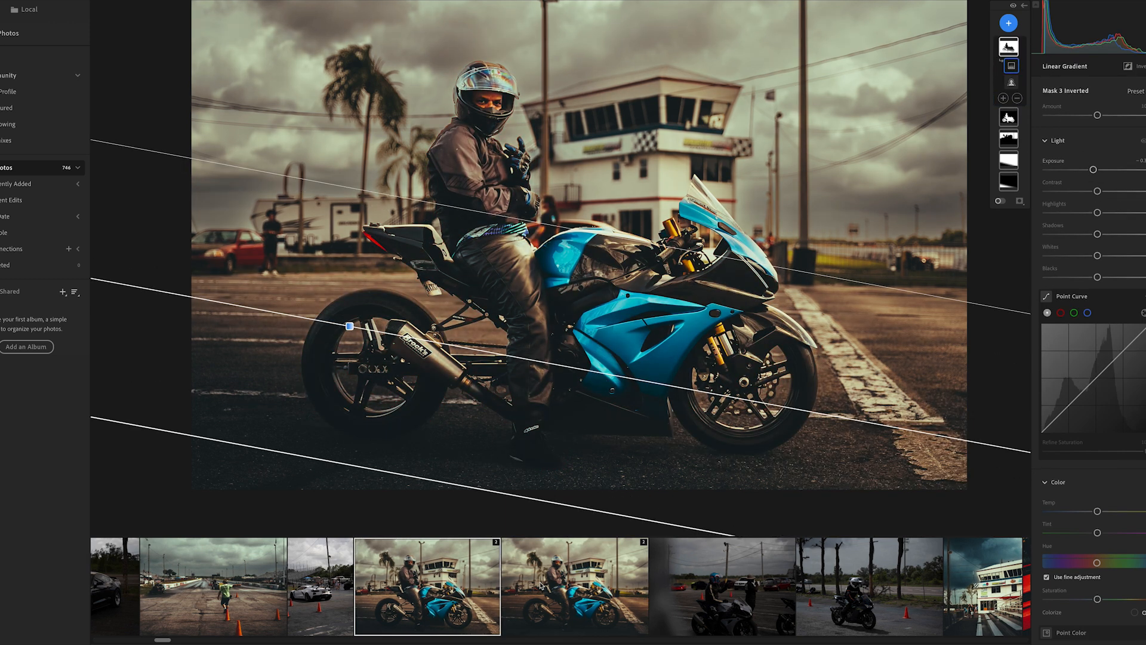
left_click(540, 586)
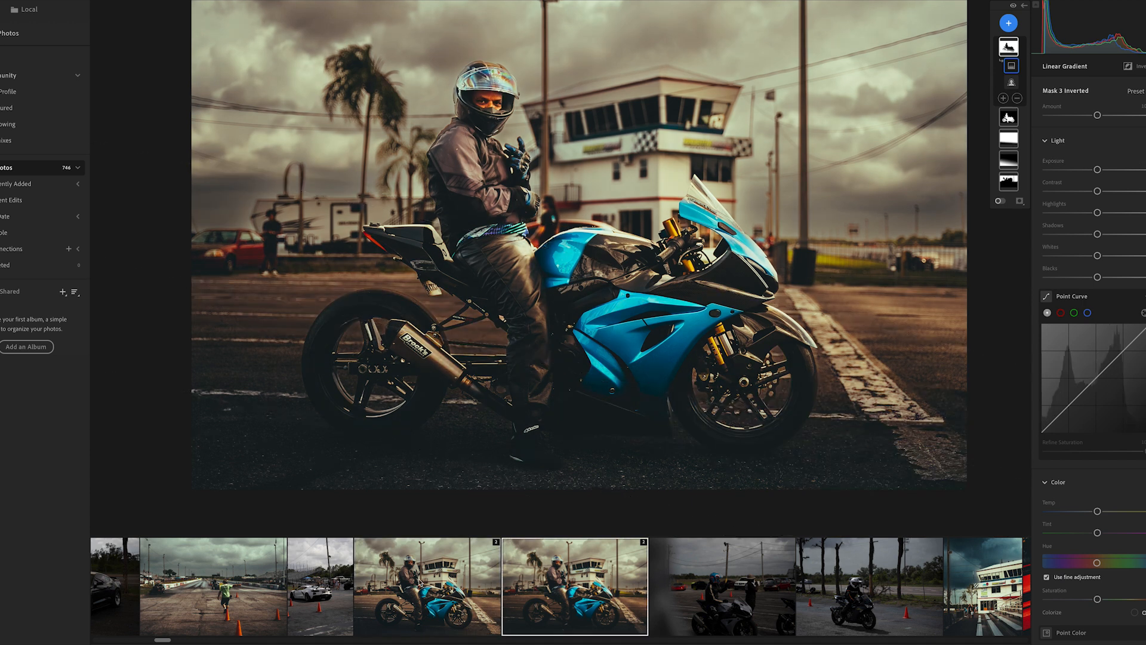
left_click(428, 582)
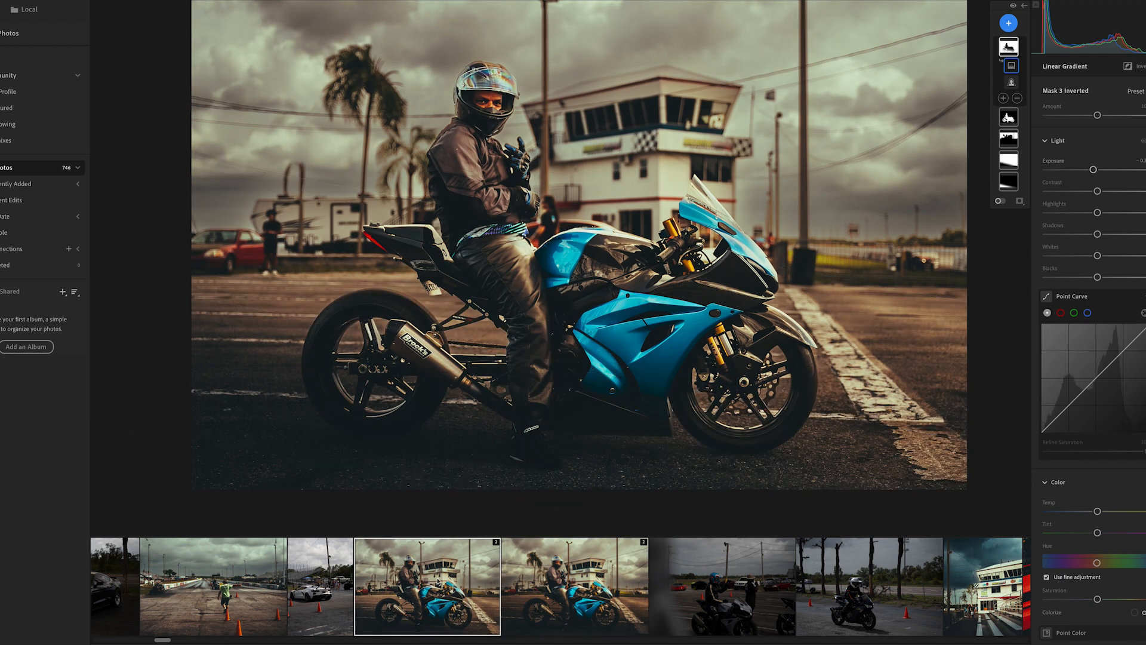
left_click(533, 597)
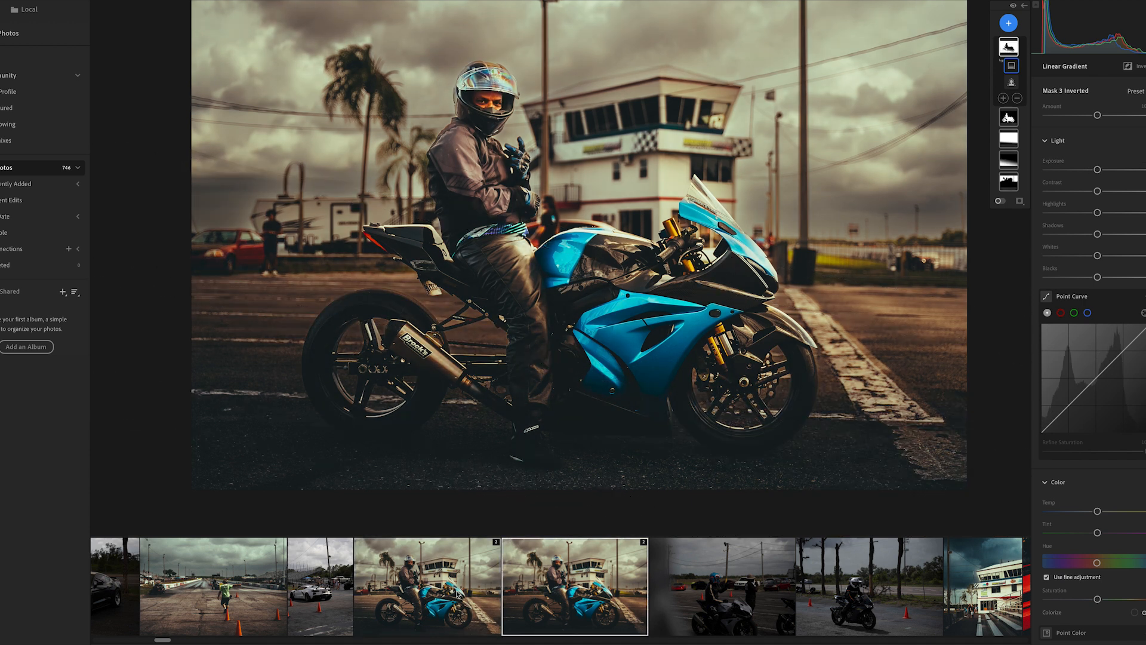
left_click(414, 593)
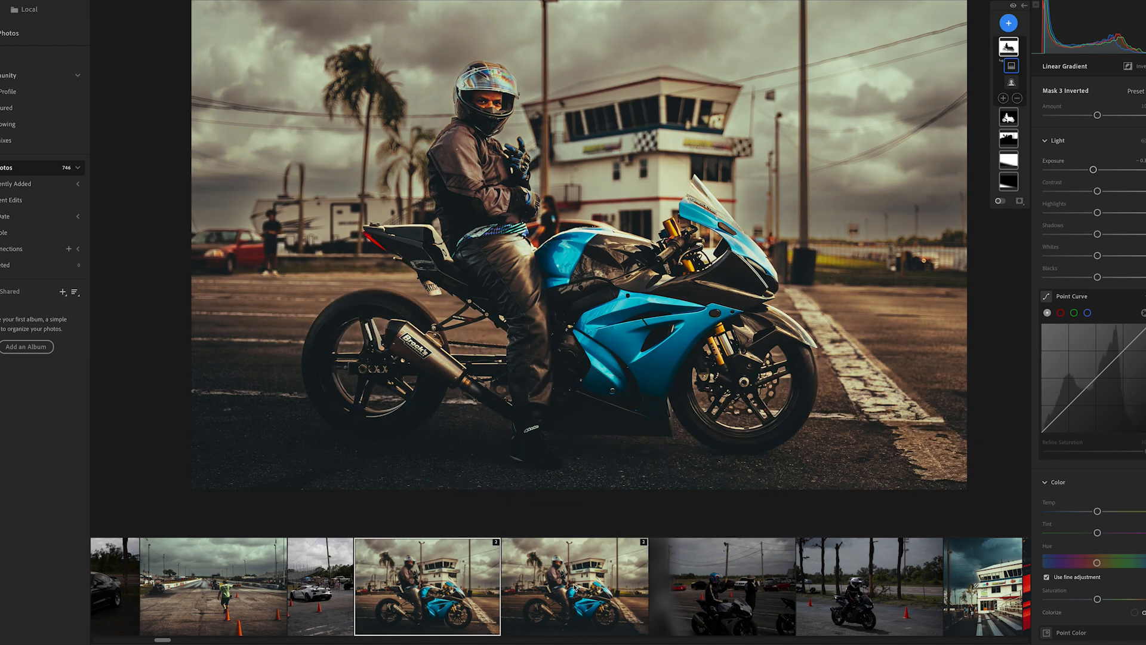
left_click(565, 596)
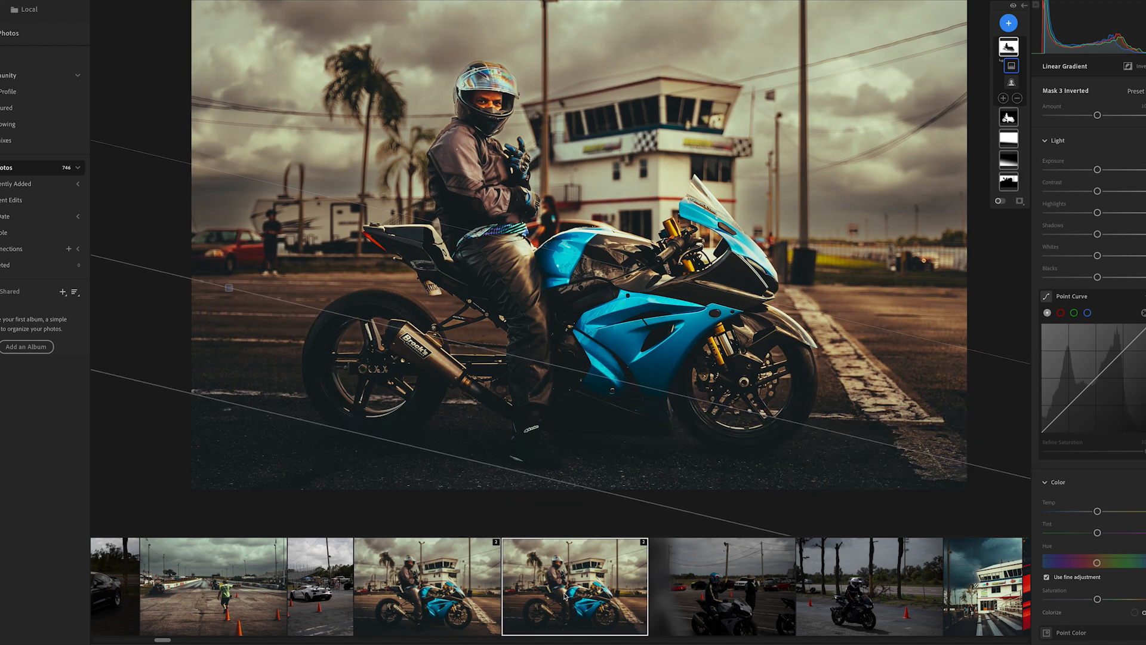
Move Mask 1's ground gradient higher over the motorcycle, widen its falloff, and lower the mask's exposure further
left_click(484, 599)
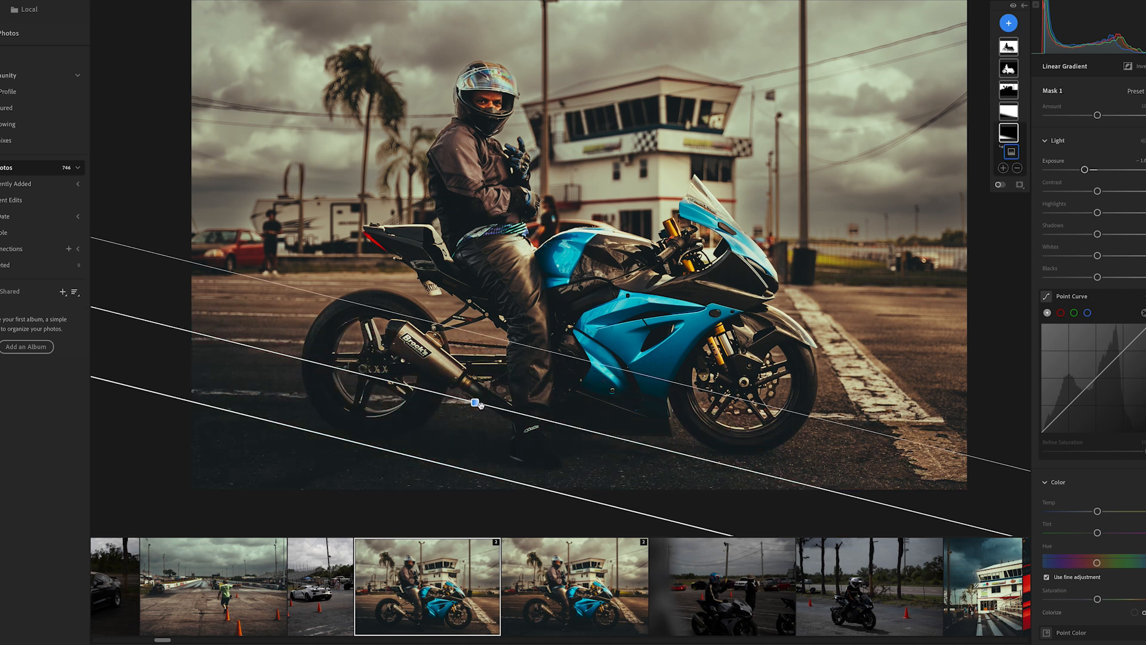
left_click_drag(532, 414, 510, 406)
left_click_drag(459, 332, 489, 275)
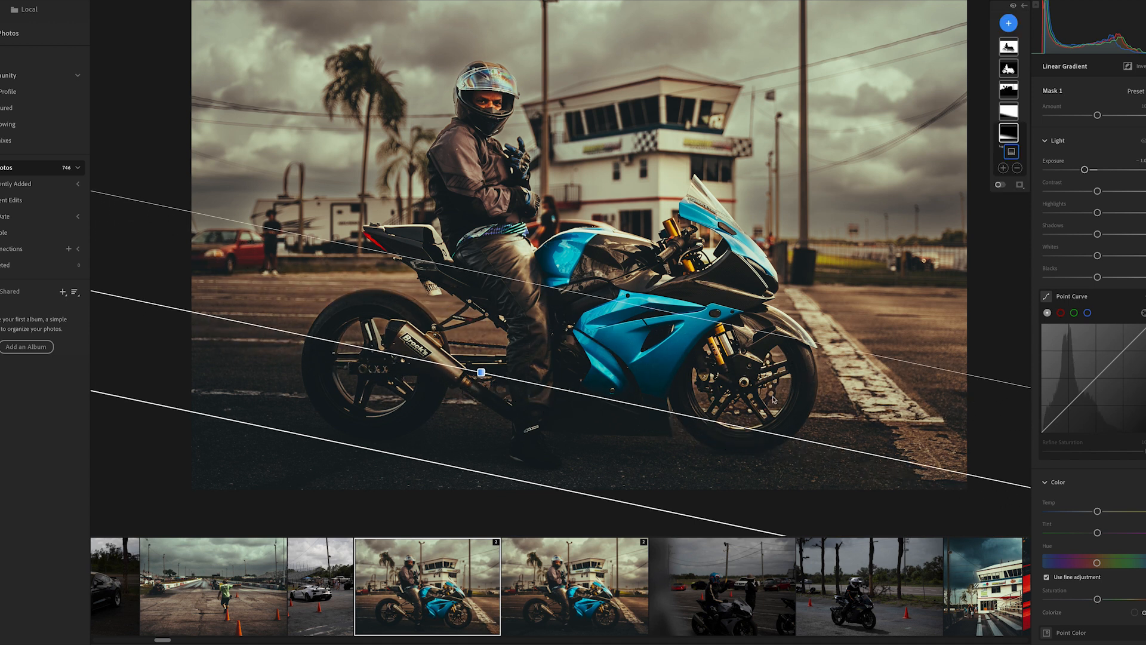
left_click_drag(1084, 170, 1079, 172)
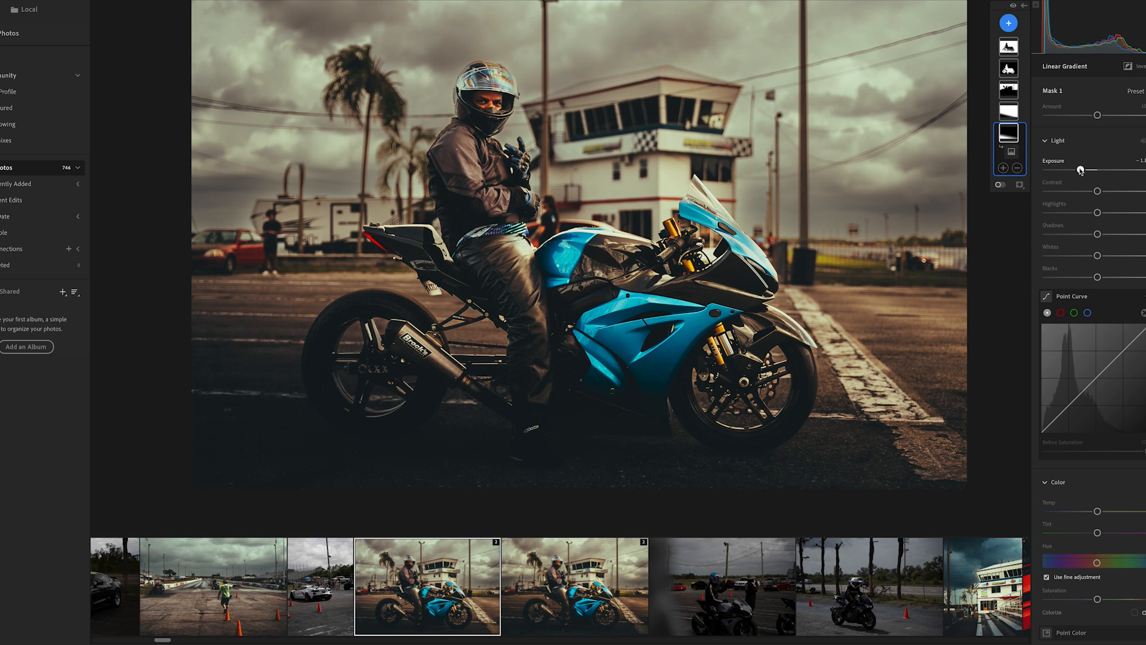
left_click_drag(1079, 170, 1078, 173)
left_click(1011, 151)
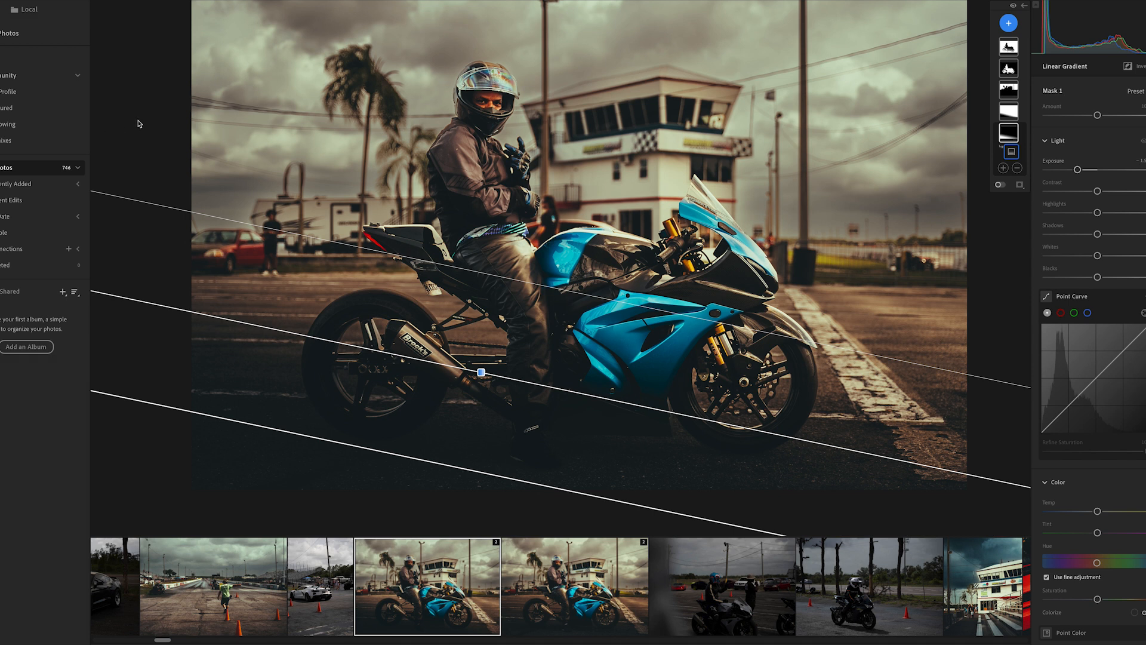
Compare the edited motorcycle photo with its original, unedited state
scroll(138, 124, "right", 7)
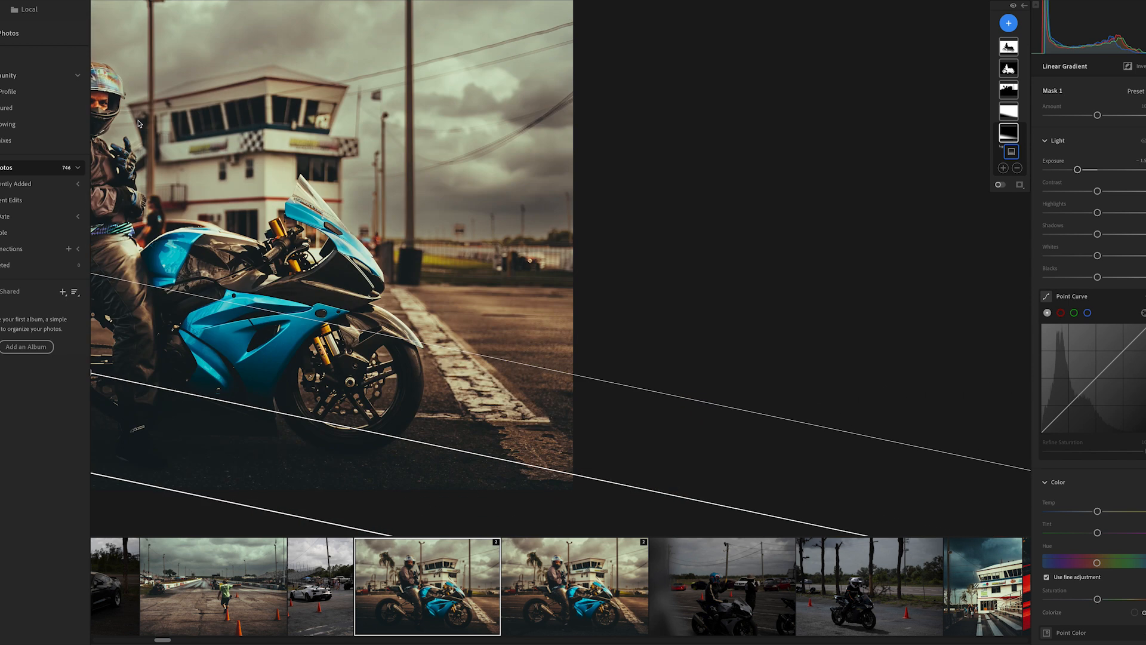
scroll(180, 209, "left", 7)
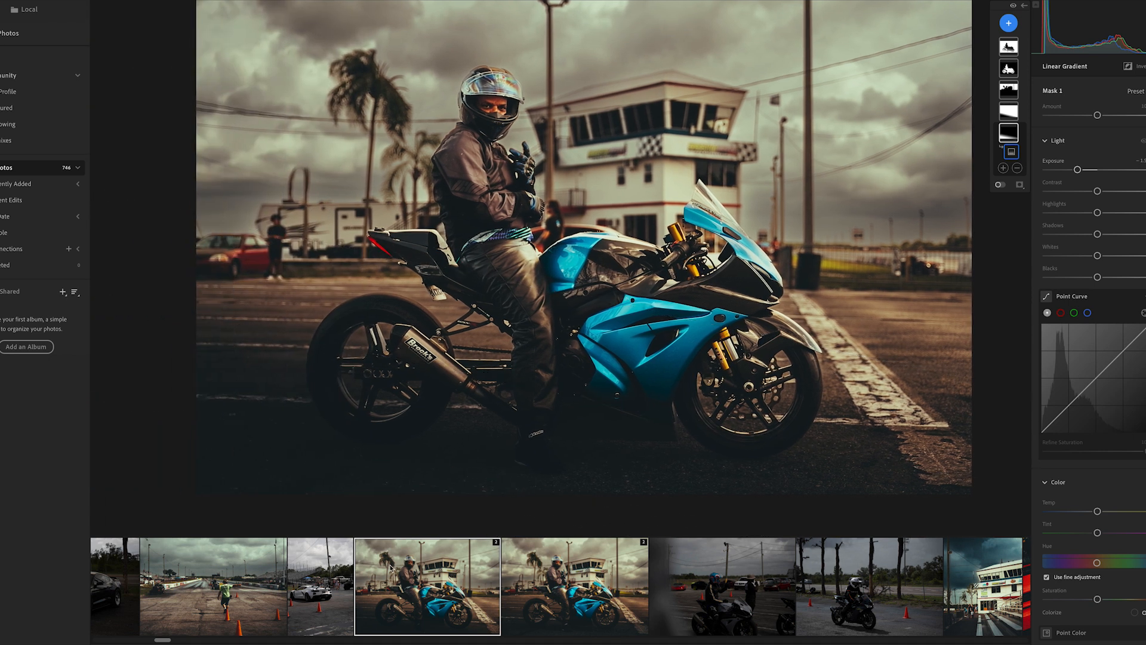
key("backslash")
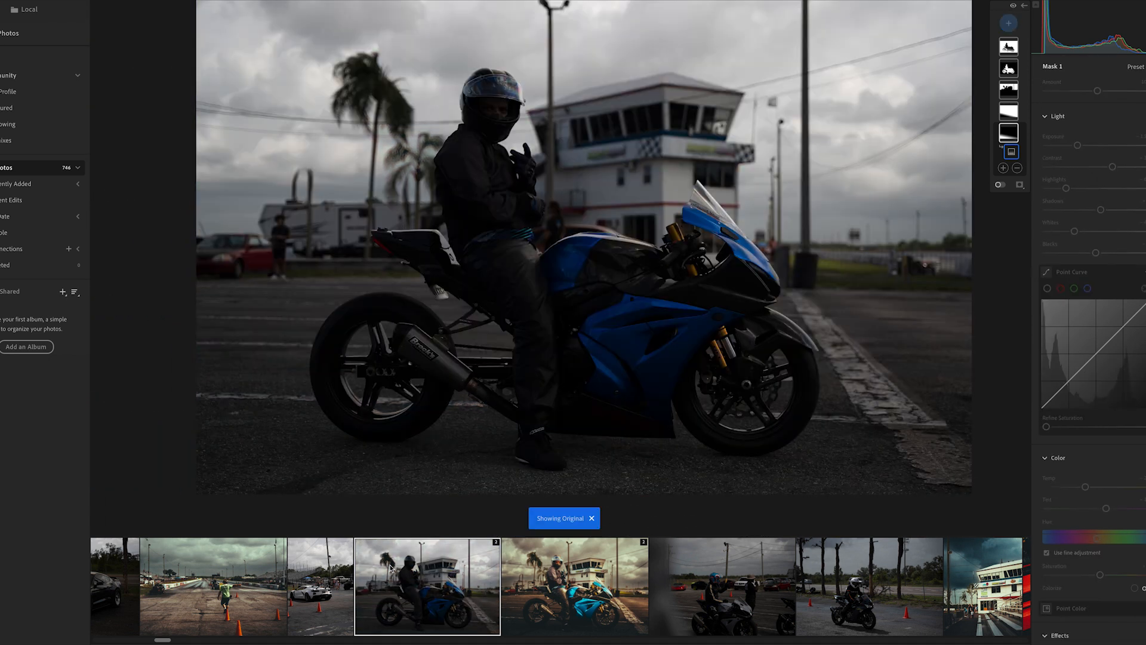
key("backslash")
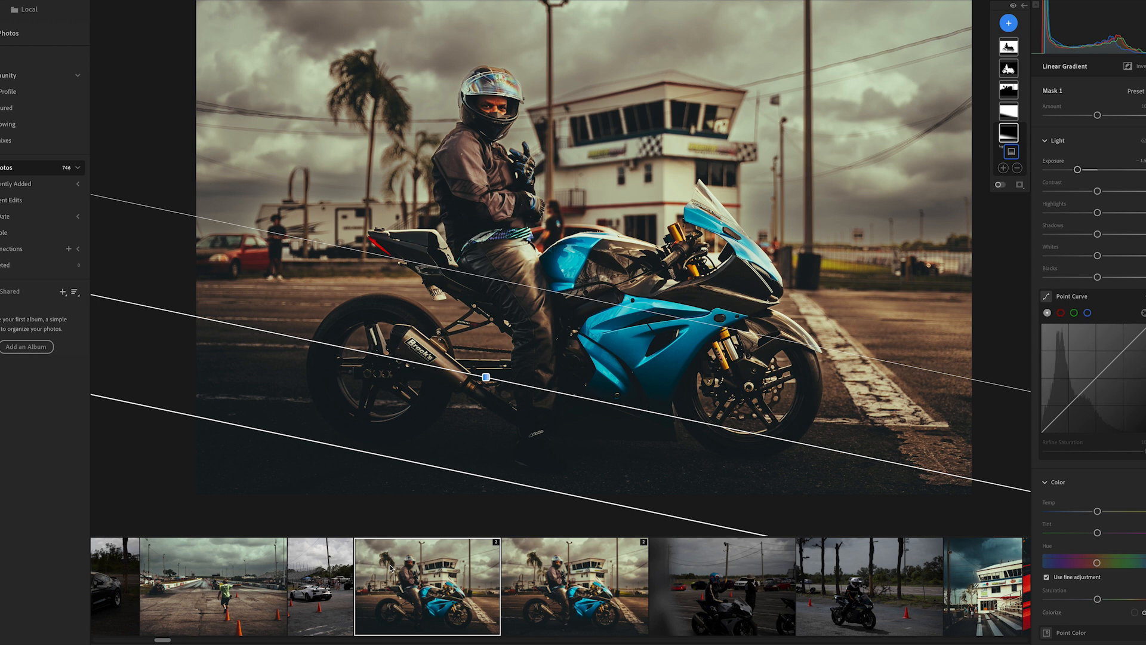
key("backslash")
key("backslash")
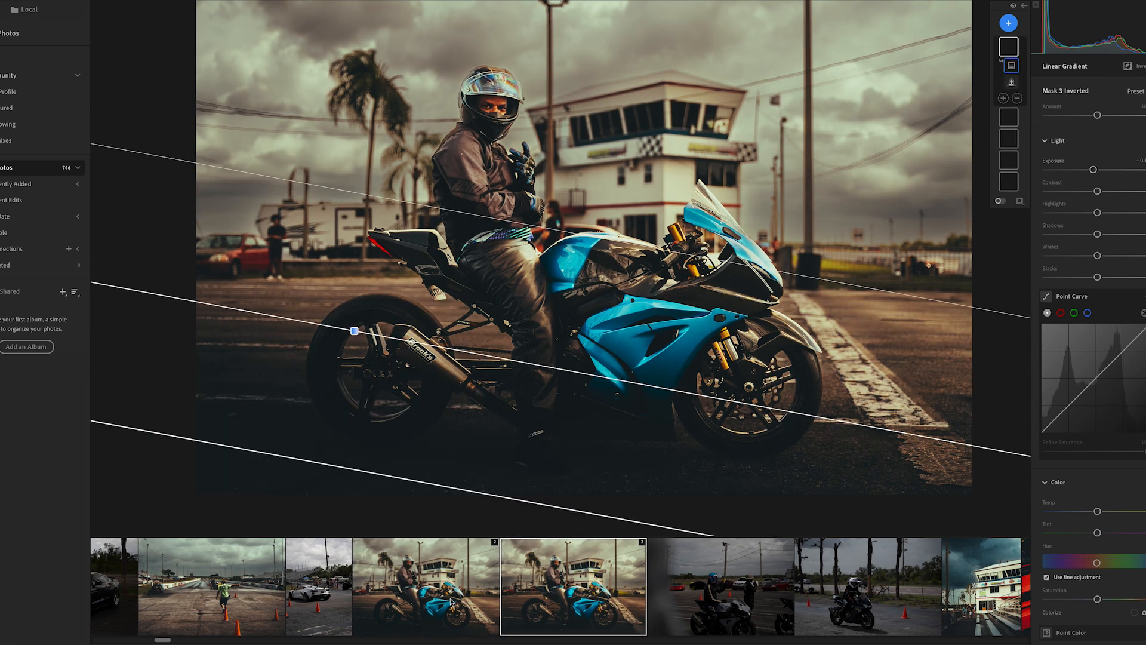
Compare the darkened foreground and inverted subject mask gradient with those of the reference version
key("Right")
key("Left")
key("Right")
left_click(408, 567)
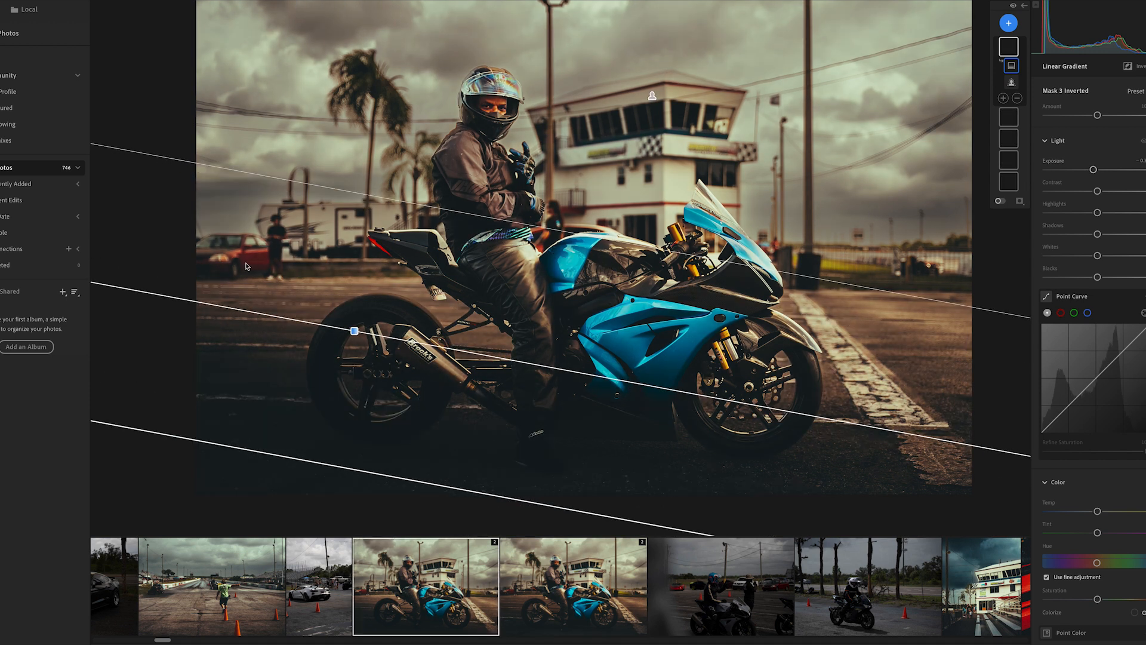
left_click(569, 558)
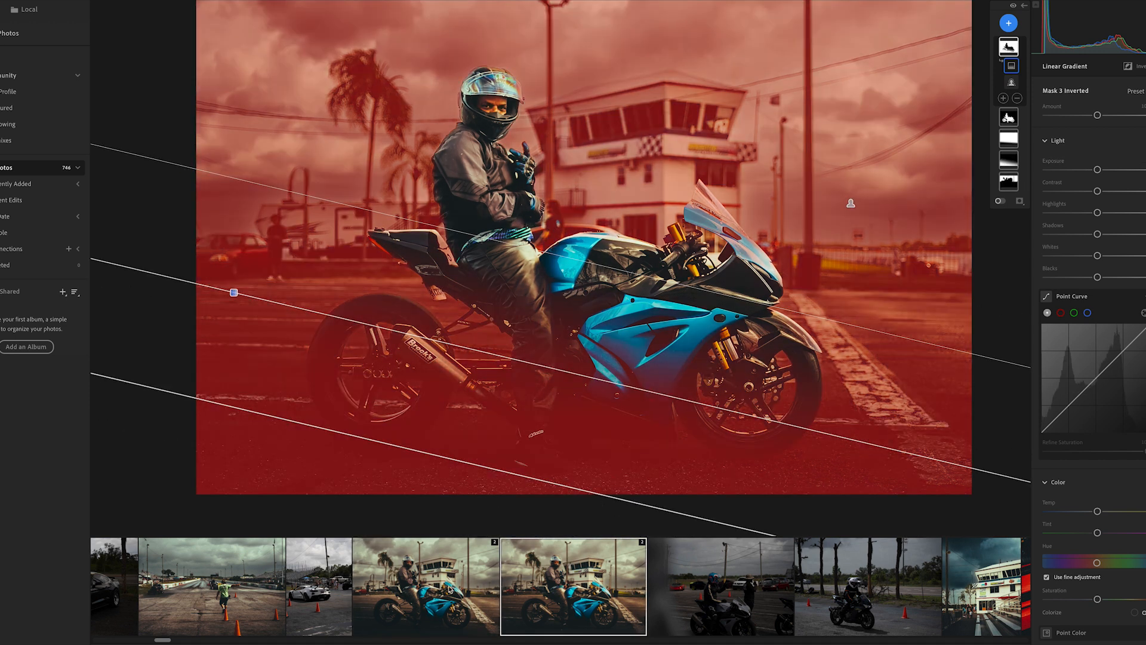
left_click(449, 590)
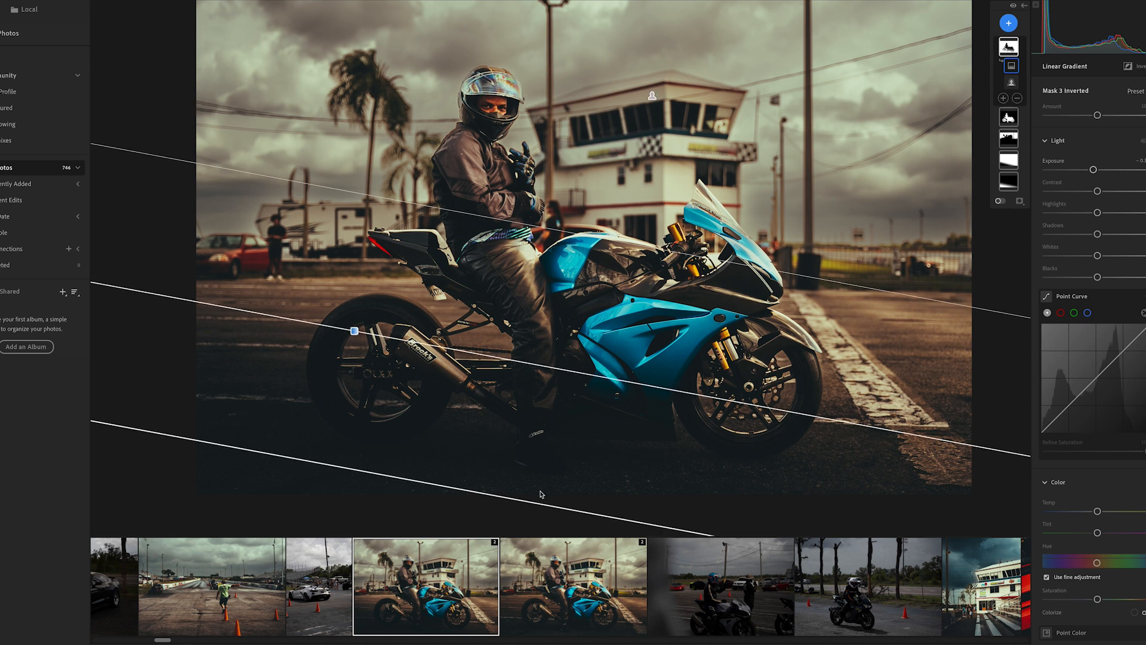
left_click(590, 564)
left_click(461, 569)
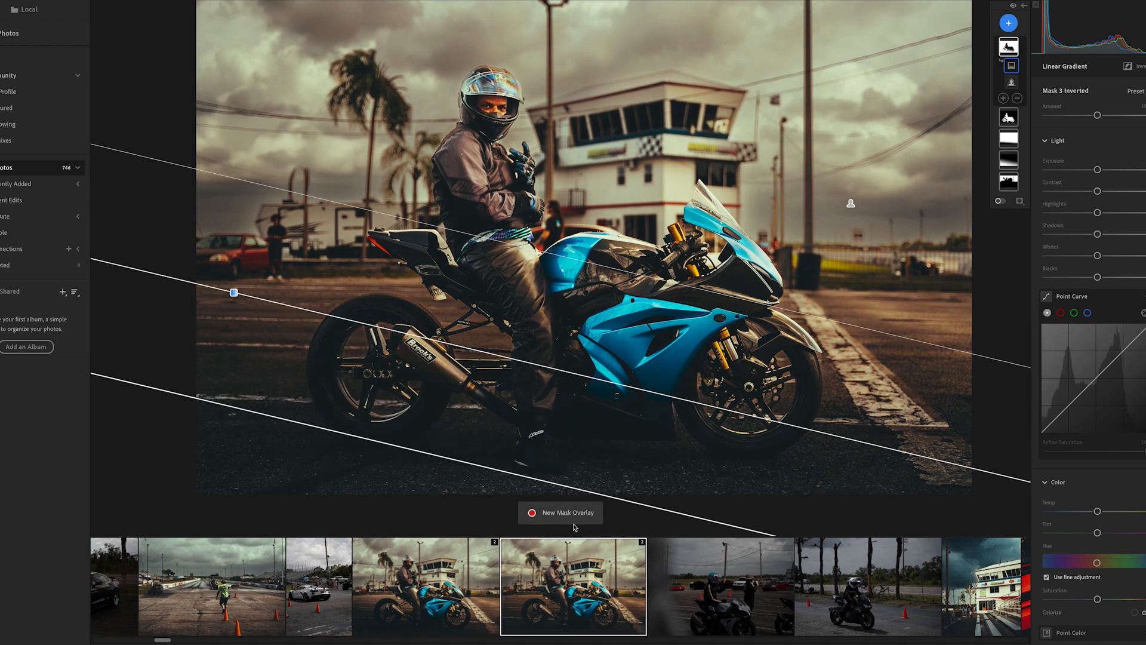